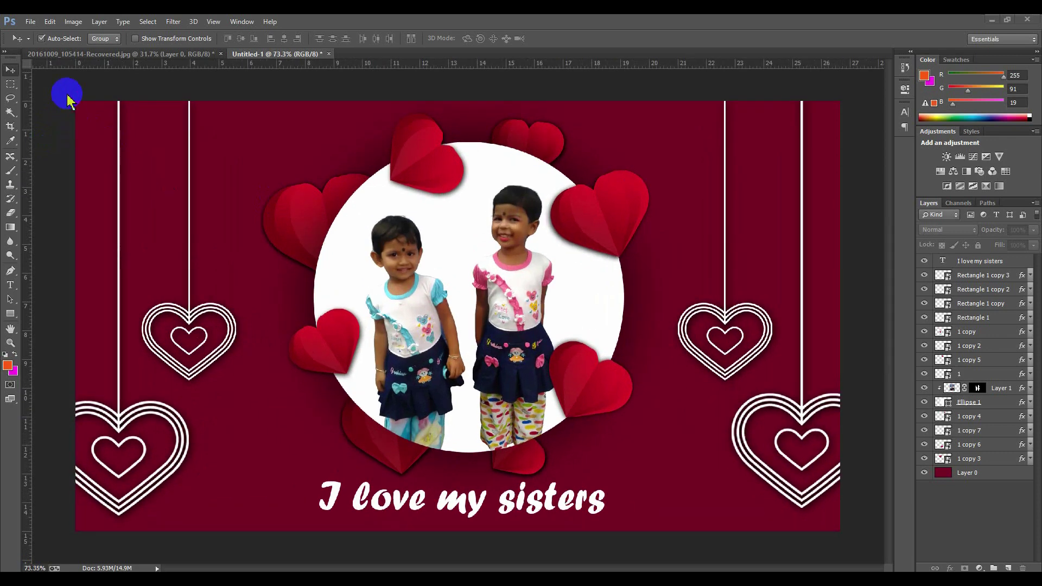
Examine the finished "I love my sisters" design with its red hearts, circular photo frame and hanging heart ornaments.
scroll(272, 236, up, 1)
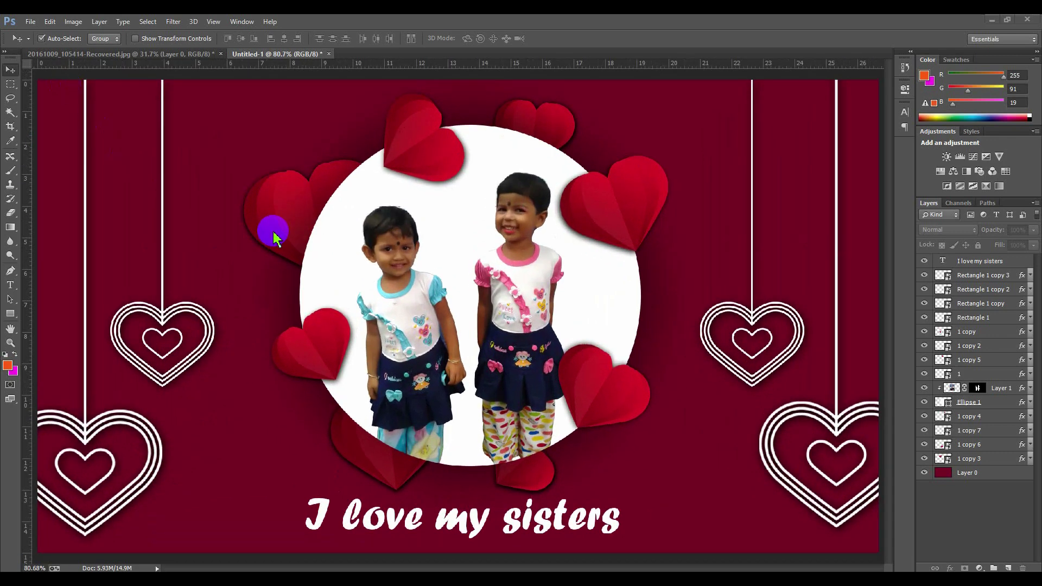
scroll(273, 233, down, 1)
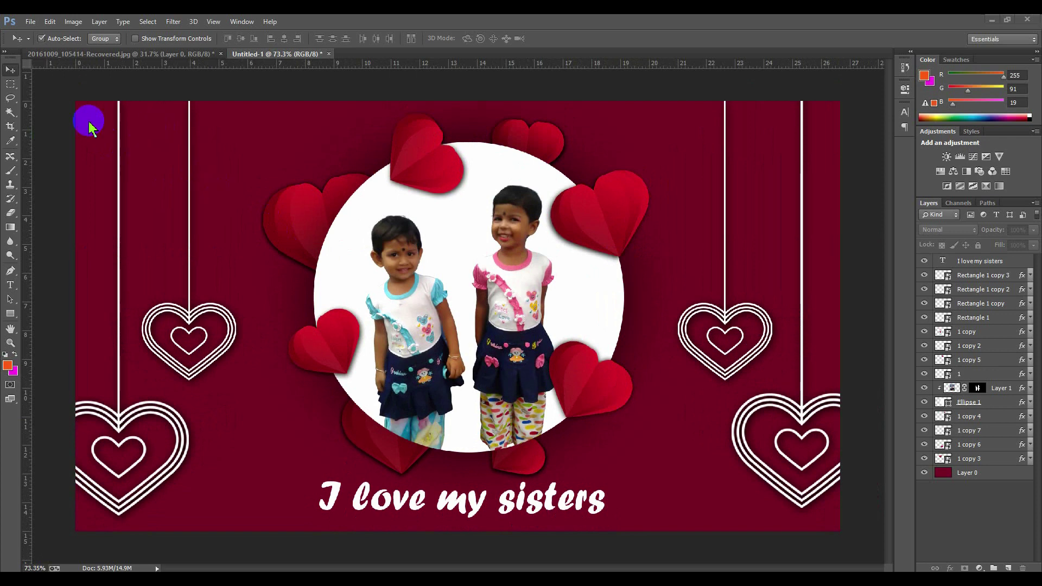
scroll(46, 92, up, 1)
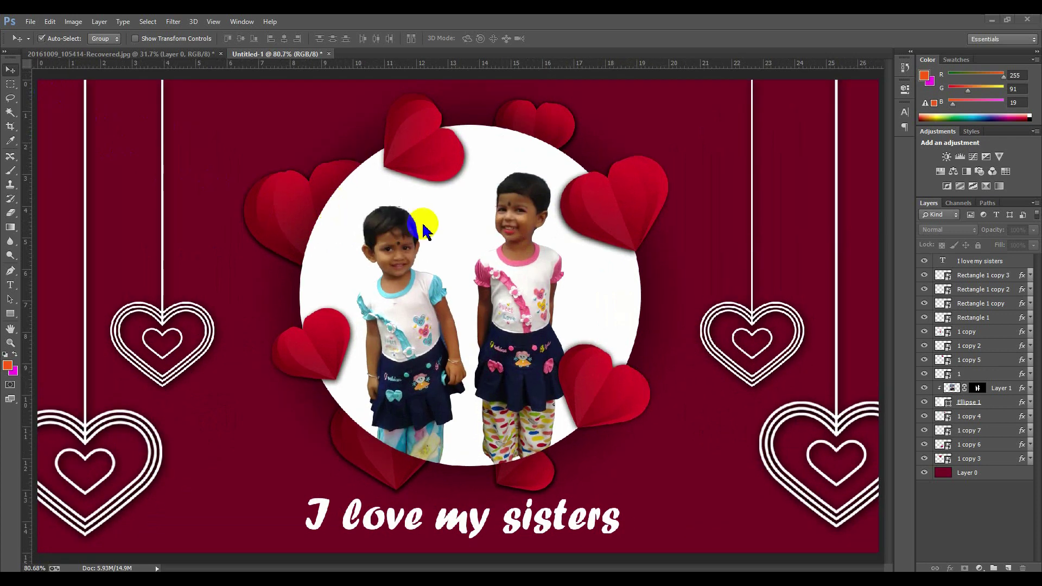
scroll(167, 221, down, 1)
scroll(72, 116, up, 1)
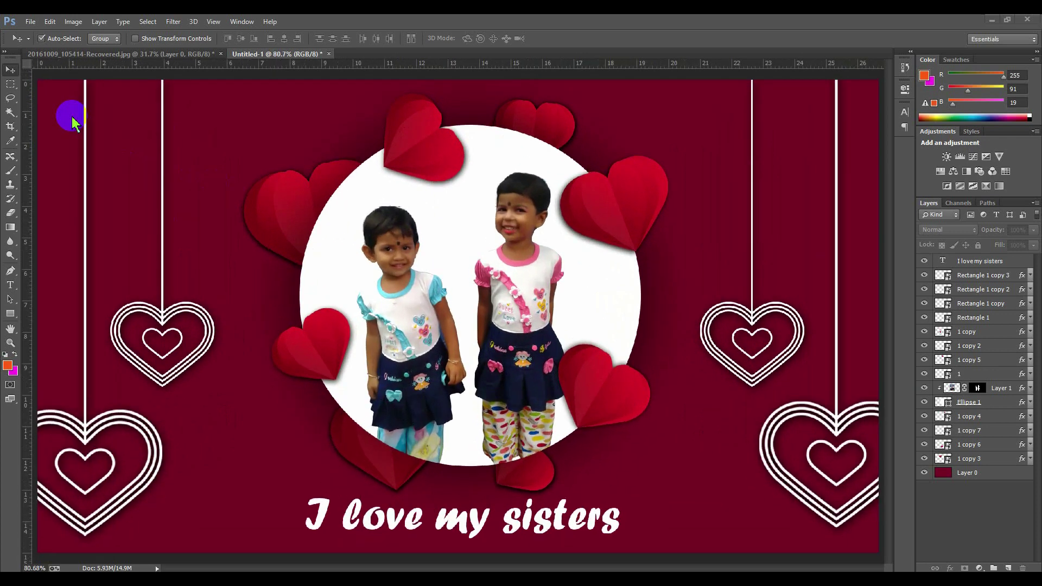
scroll(258, 192, down, 1)
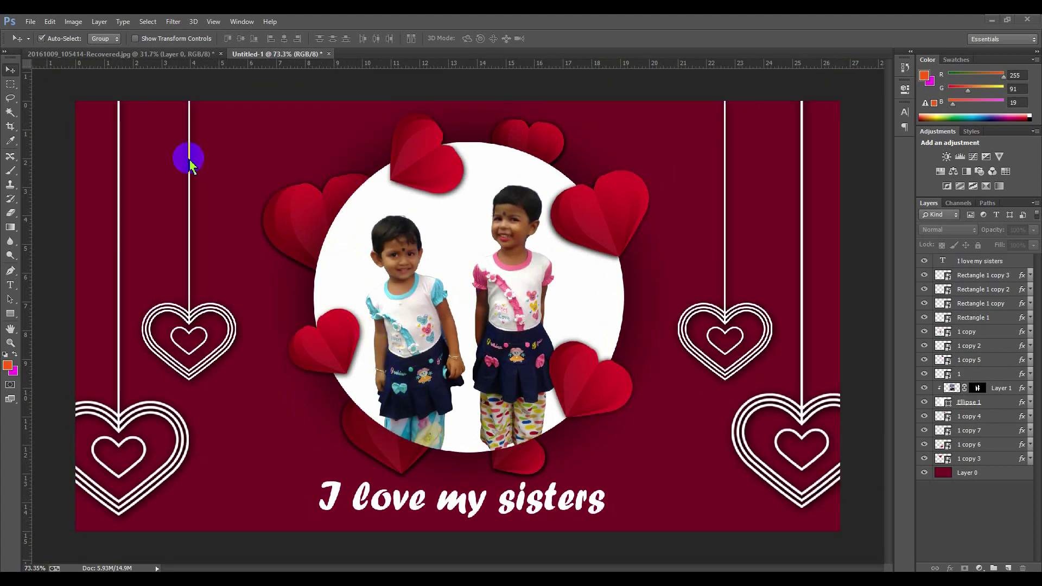
scroll(46, 106, up, 1)
scroll(372, 226, down, 1)
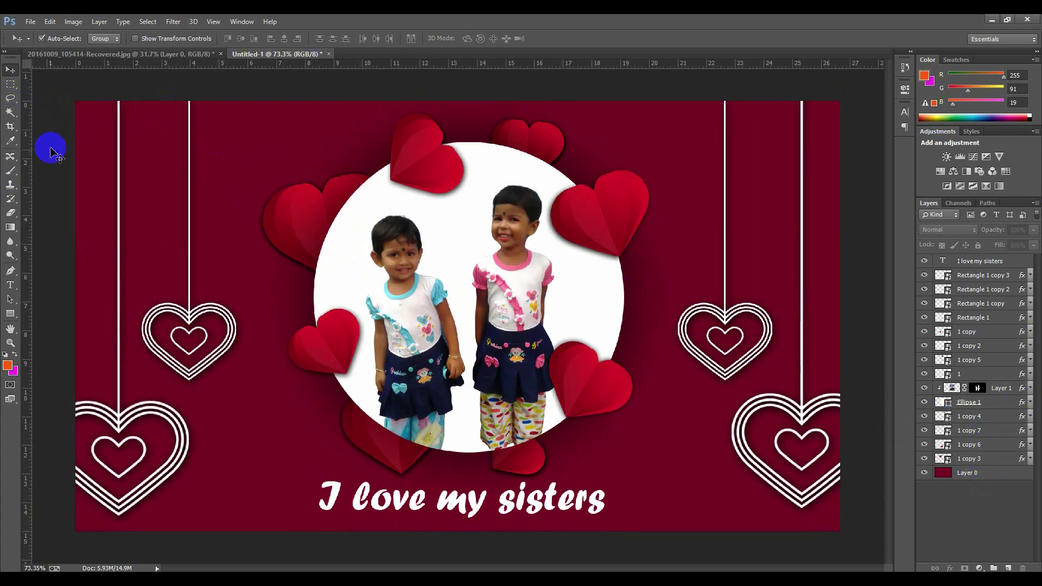
scroll(51, 133, up, 2)
scroll(245, 162, down, 2)
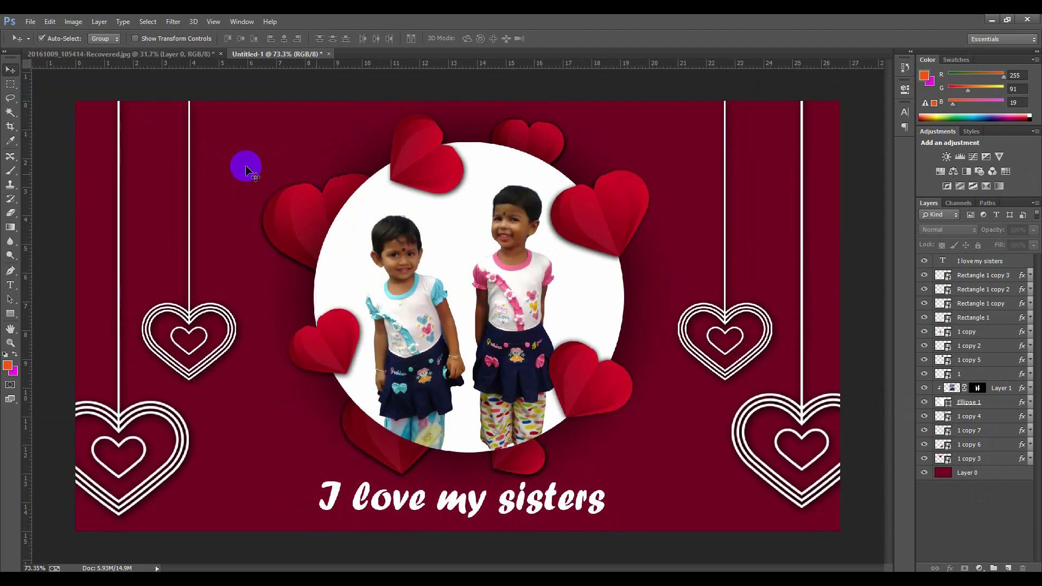
scroll(60, 111, up, 2)
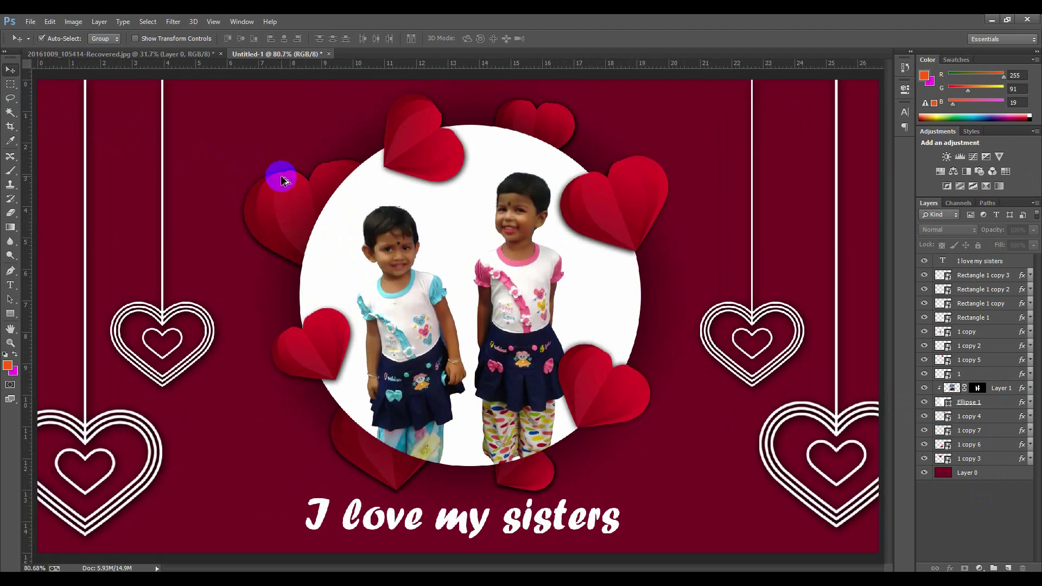
scroll(233, 178, down, 2)
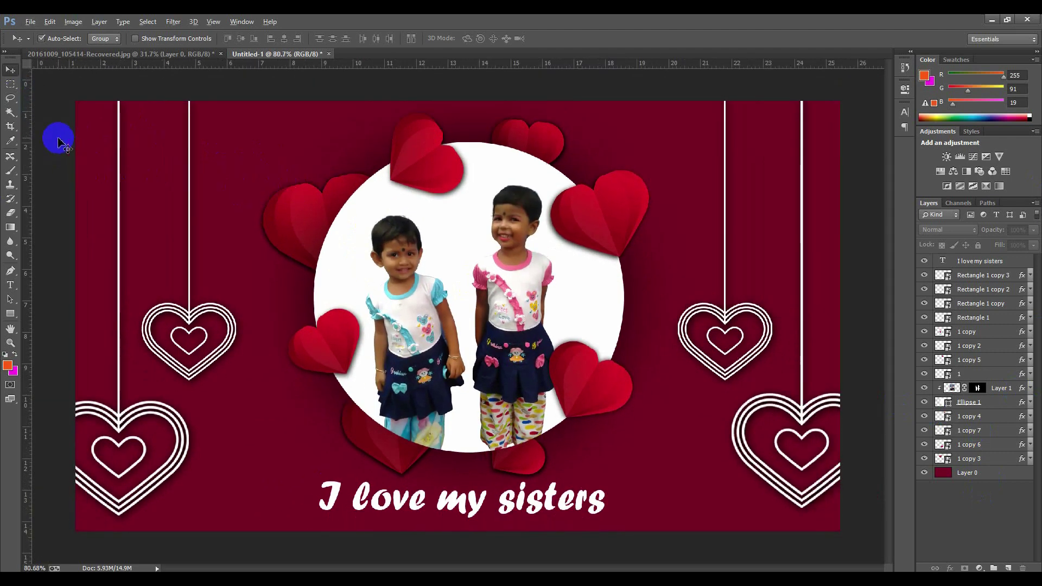
scroll(69, 140, up, 1)
scroll(98, 139, down, 1)
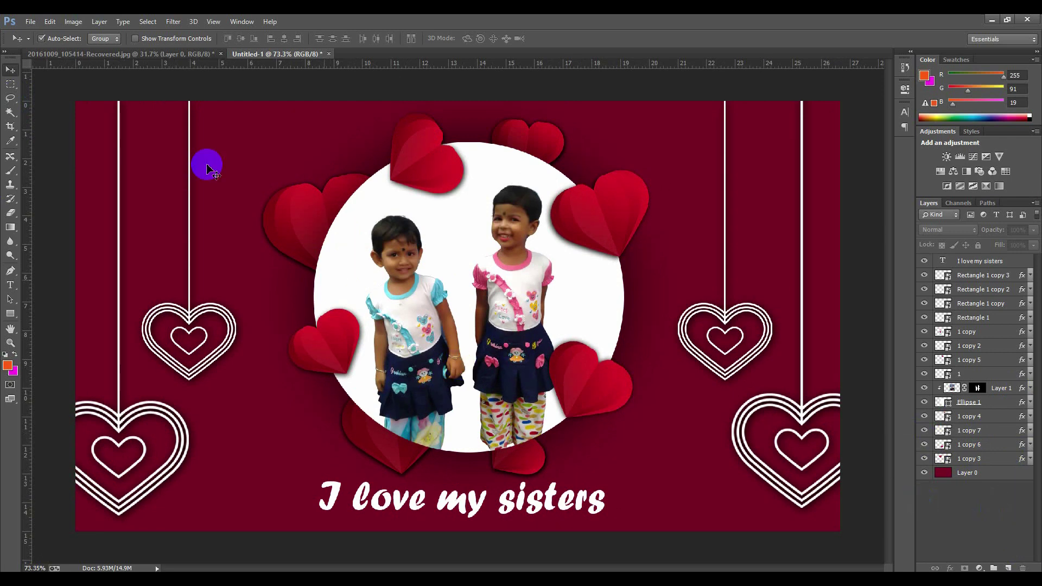
Create a white 1920 × 1080 pixel RGB document at 72 pixels/inch and convert its Background into a regular layer.
click(30, 22)
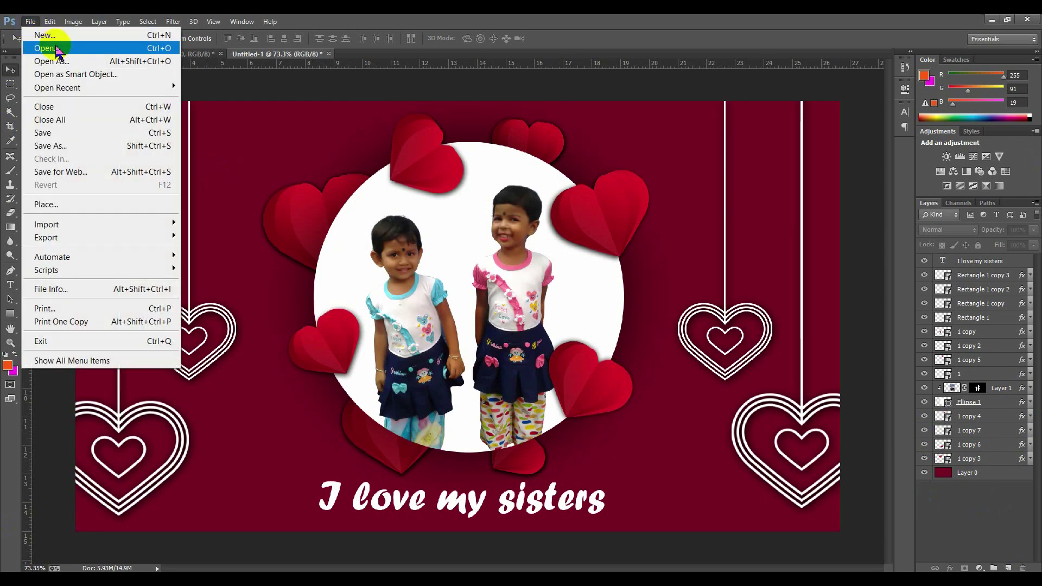
click(45, 35)
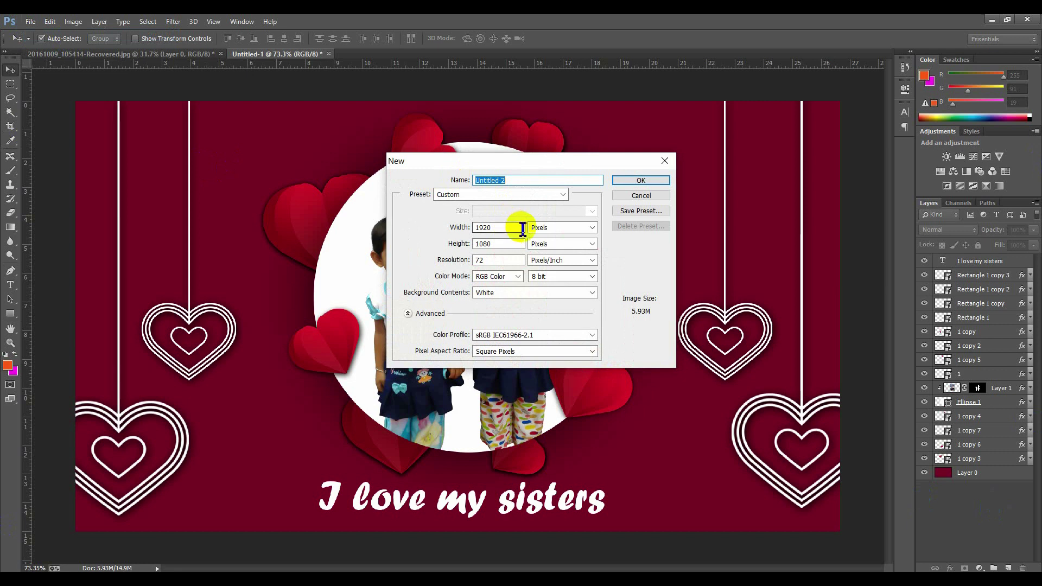
double_click(519, 228)
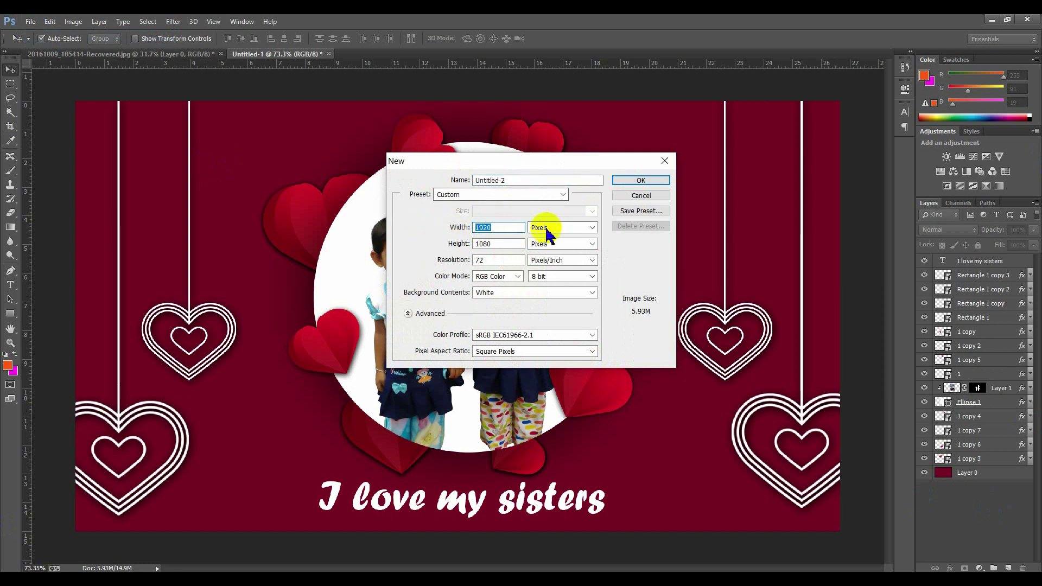
click(520, 244)
double_click(526, 244)
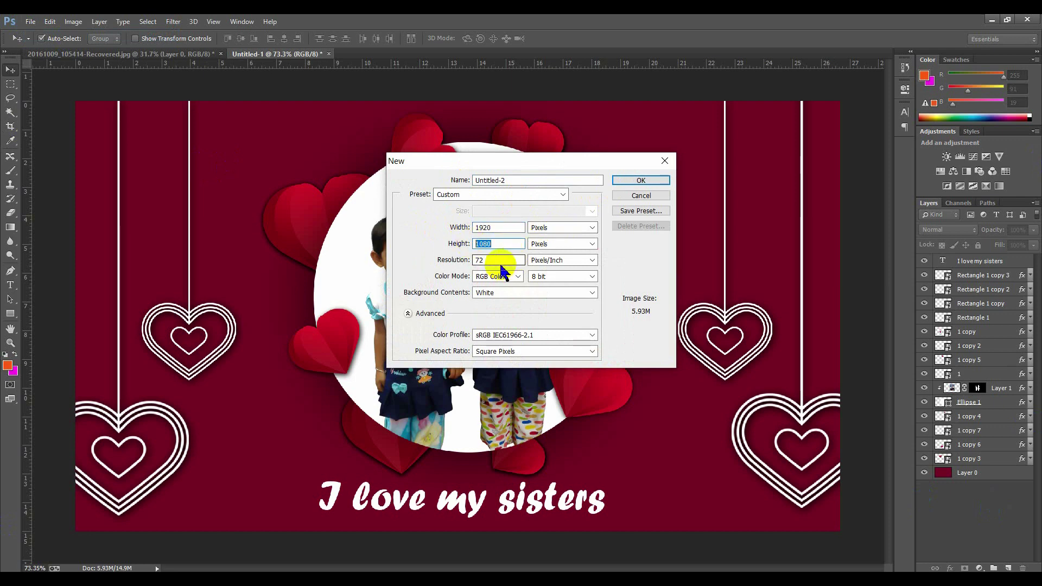
click(492, 261)
click(653, 182)
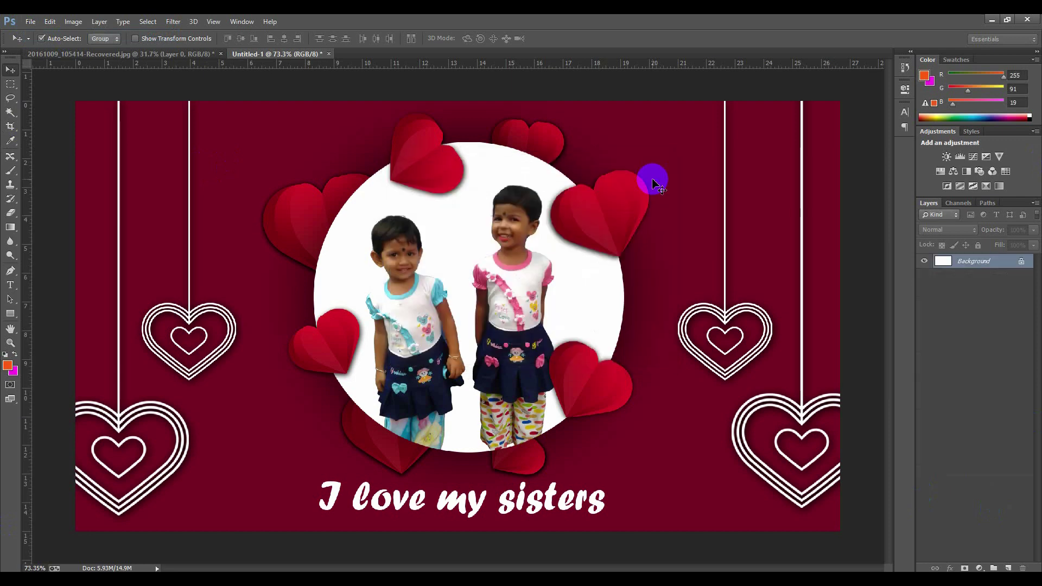
double_click(1022, 264)
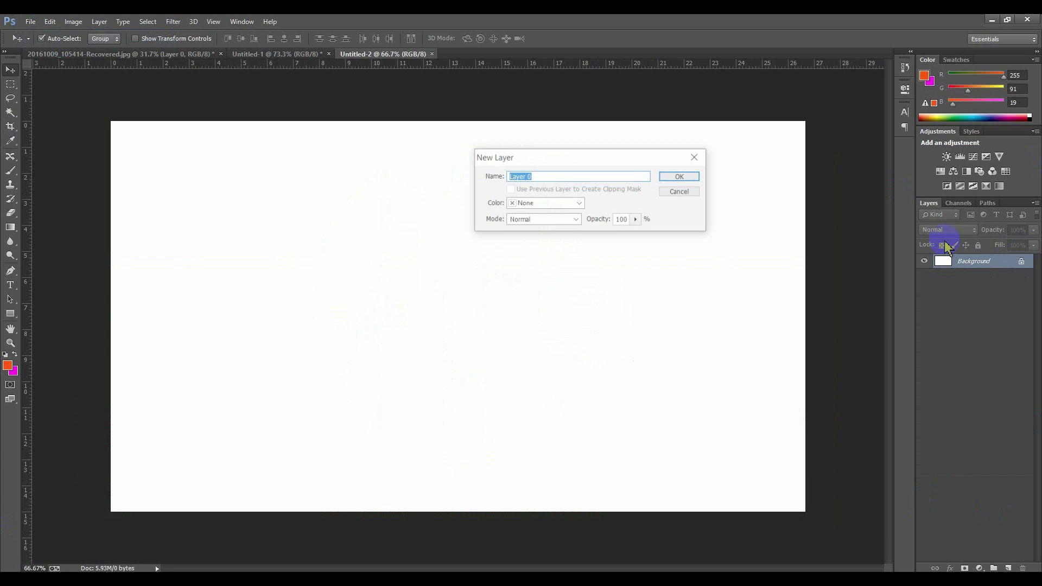
click(681, 177)
Sample the dark maroon background of Untitled-1 as foreground colour #780222 for use in Untitled-2.
click(318, 54)
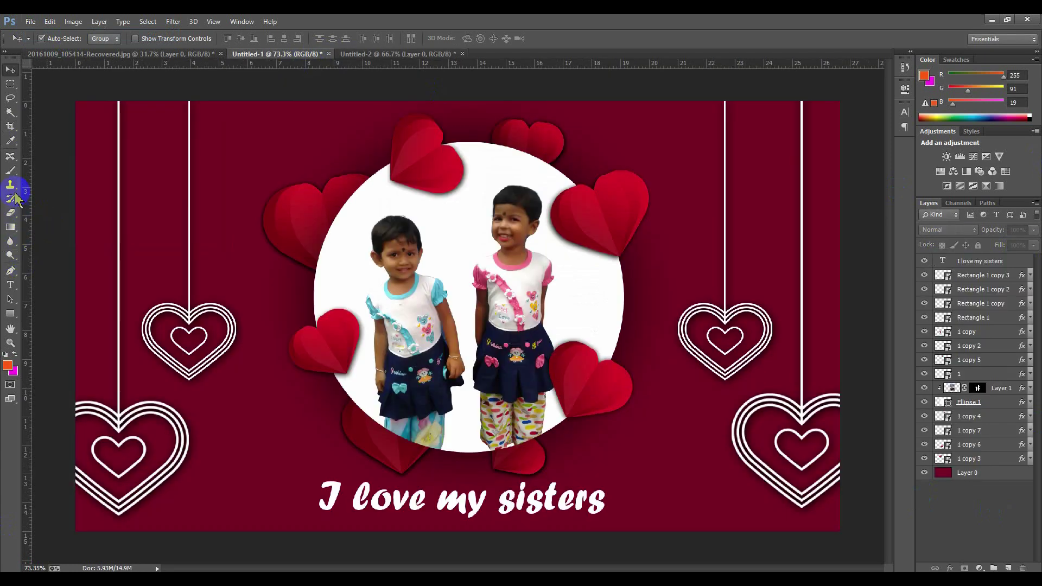
click(11, 140)
click(239, 148)
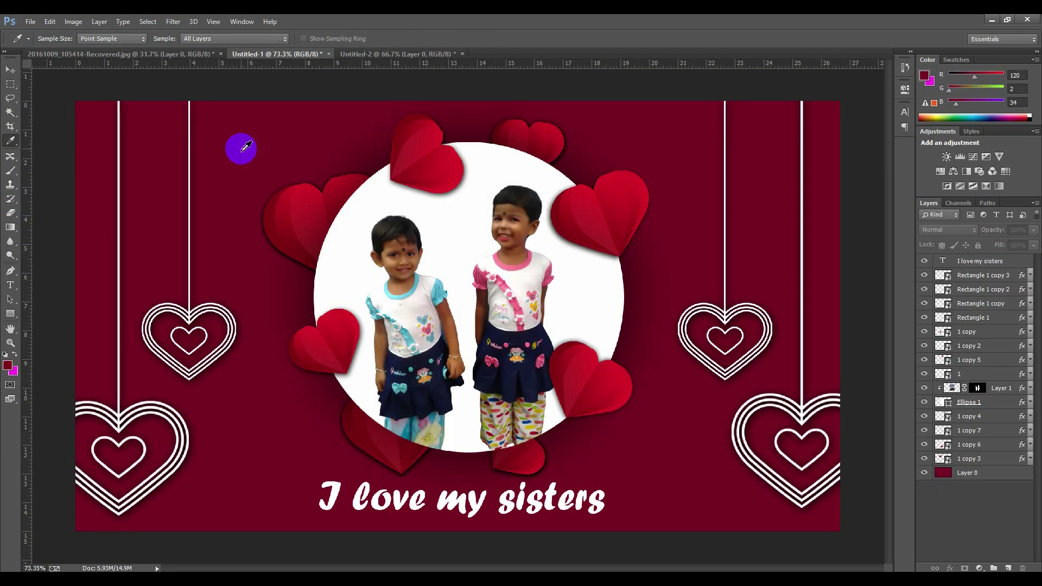
click(389, 56)
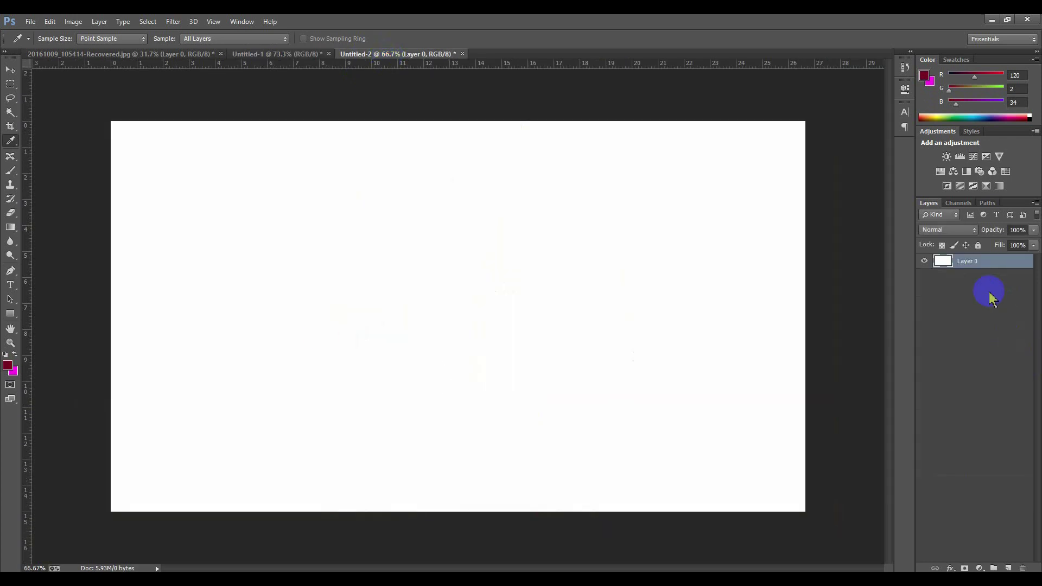
click(10, 369)
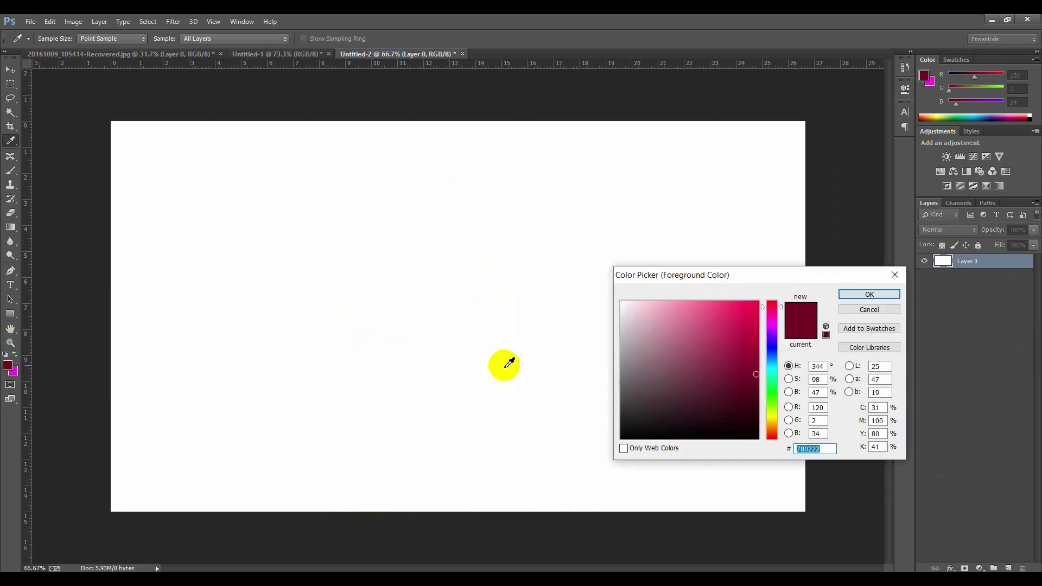
double_click(820, 451)
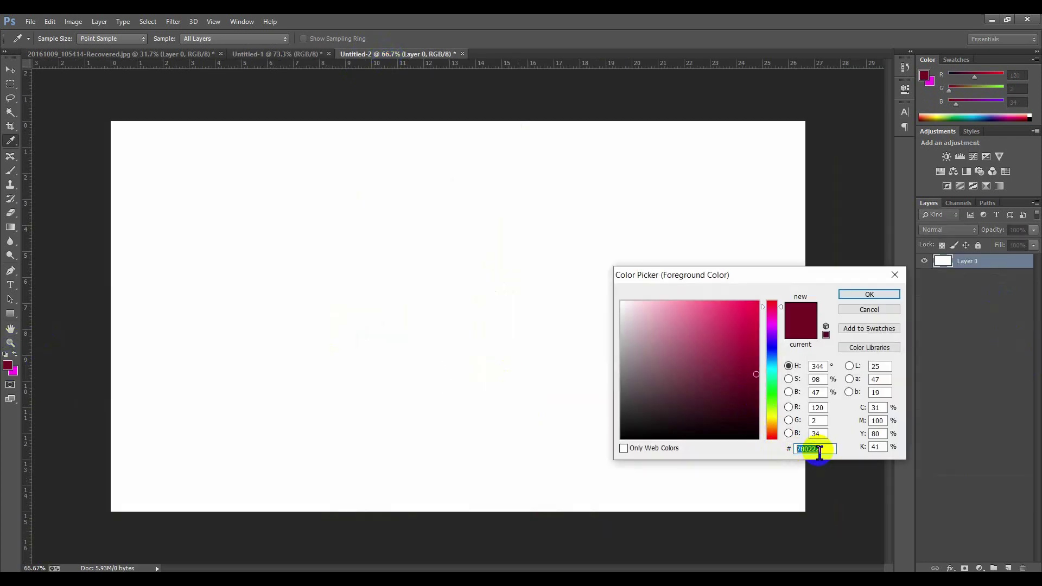
click(872, 296)
Fill Layer 0 of the new document with the maroon foreground colour and deselect the layer.
click(967, 263)
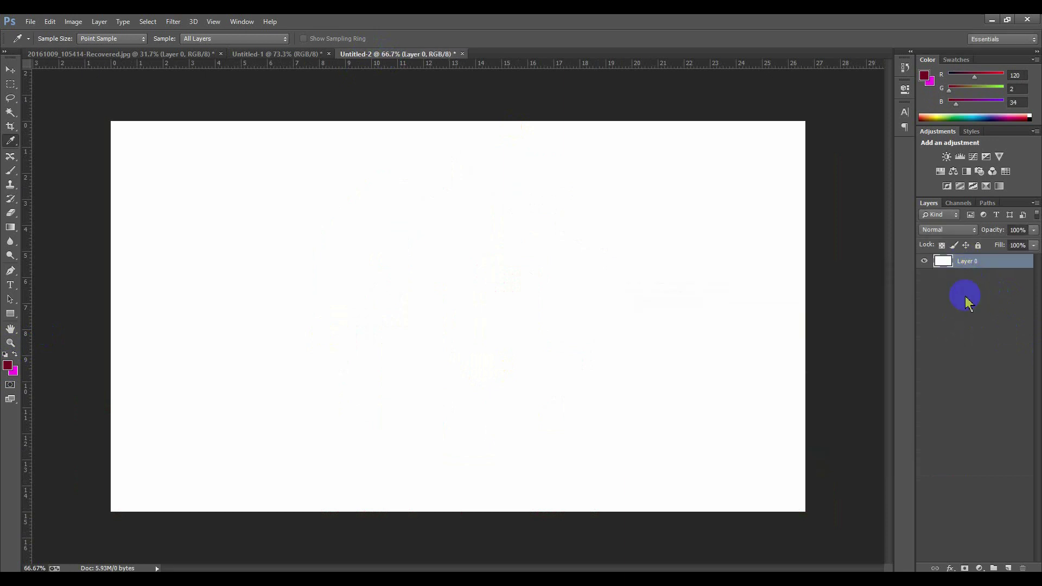
click(967, 298)
click(958, 265)
click(966, 292)
click(976, 268)
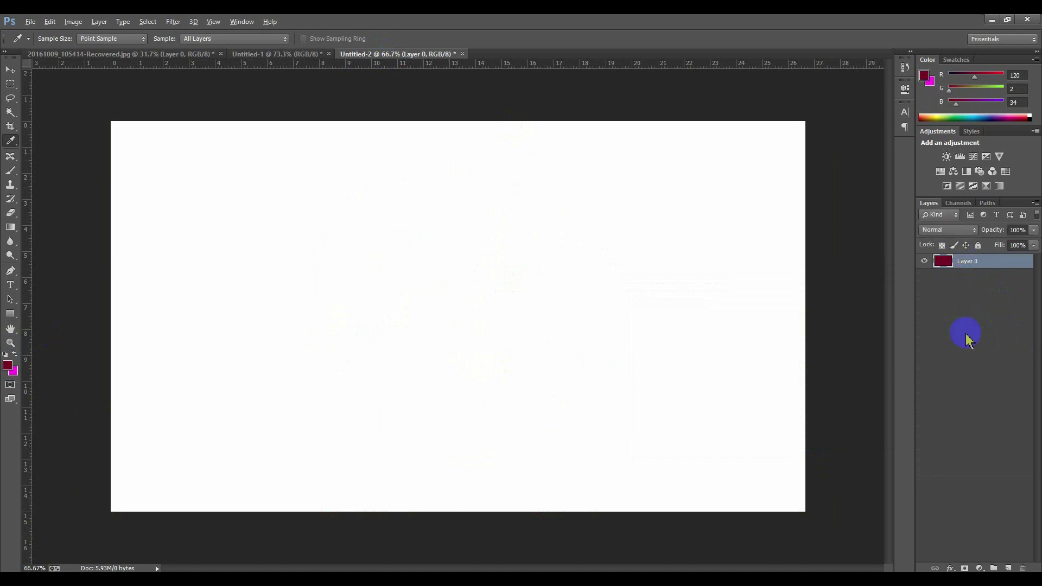
key(alt+BackSpace)
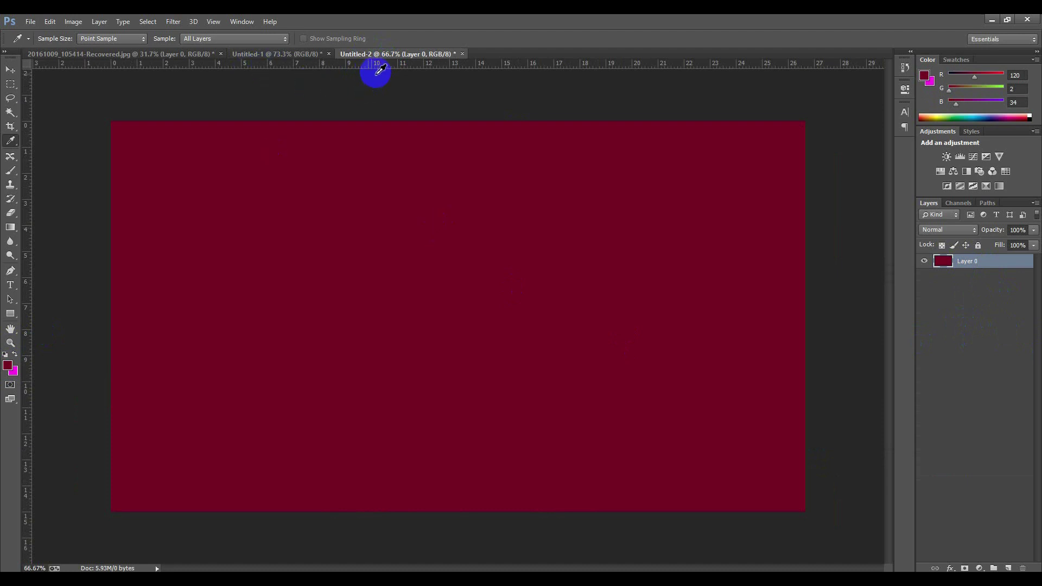
click(982, 342)
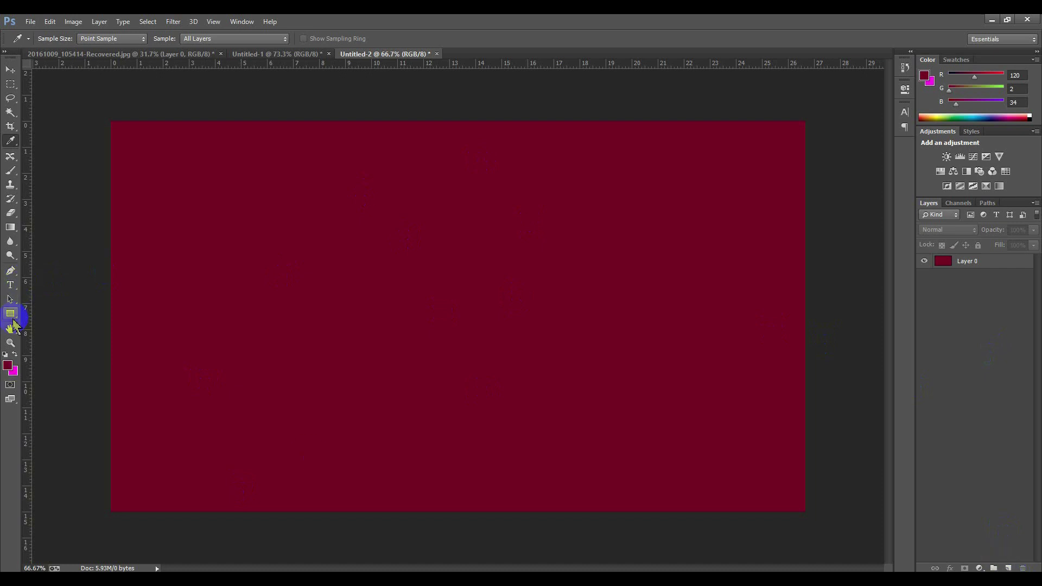
Activate the Rounded Rectangle tool and set the shape fill to white.
click(13, 320)
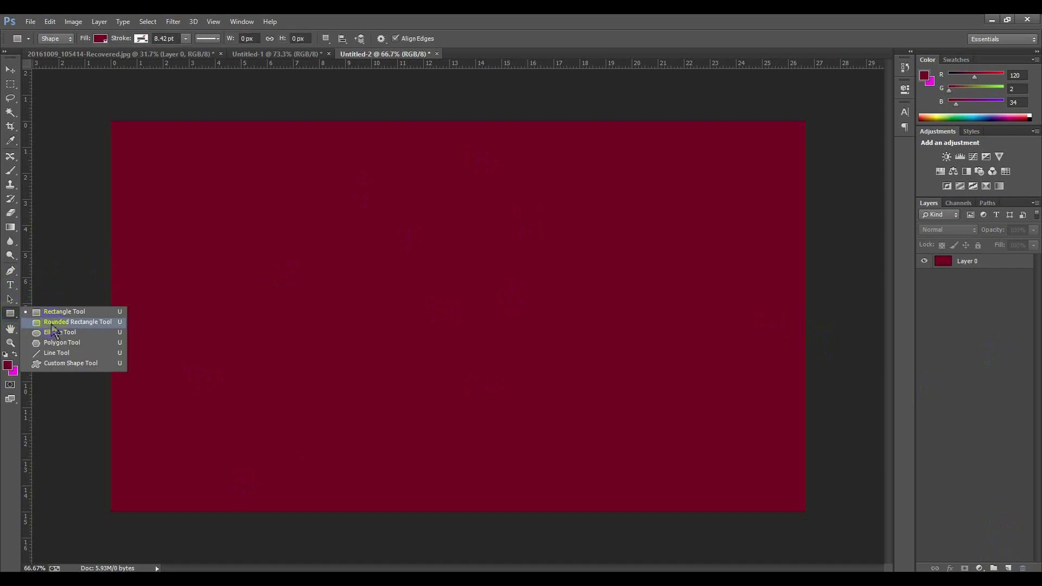
click(62, 323)
click(100, 38)
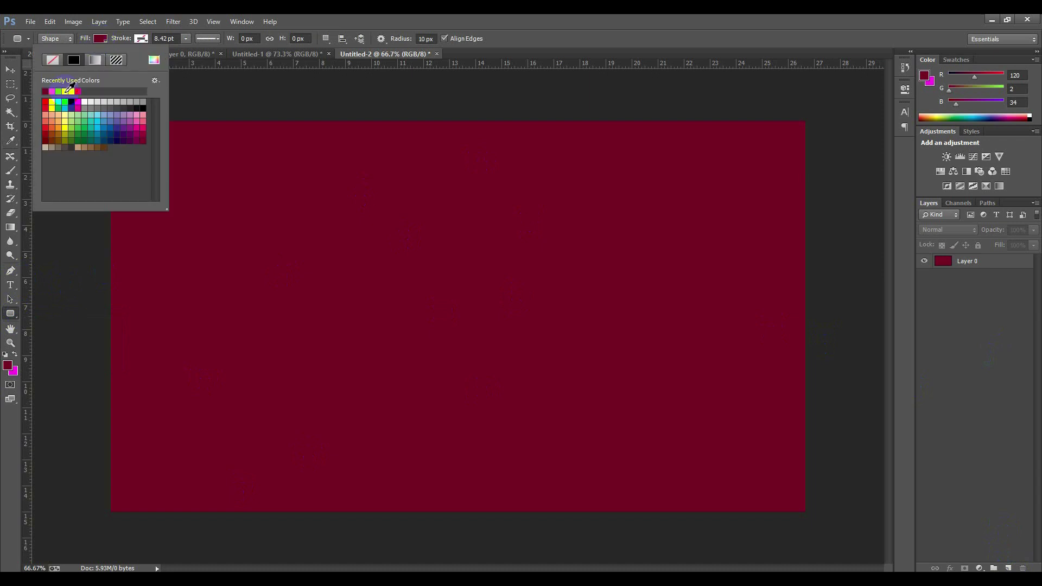
click(78, 91)
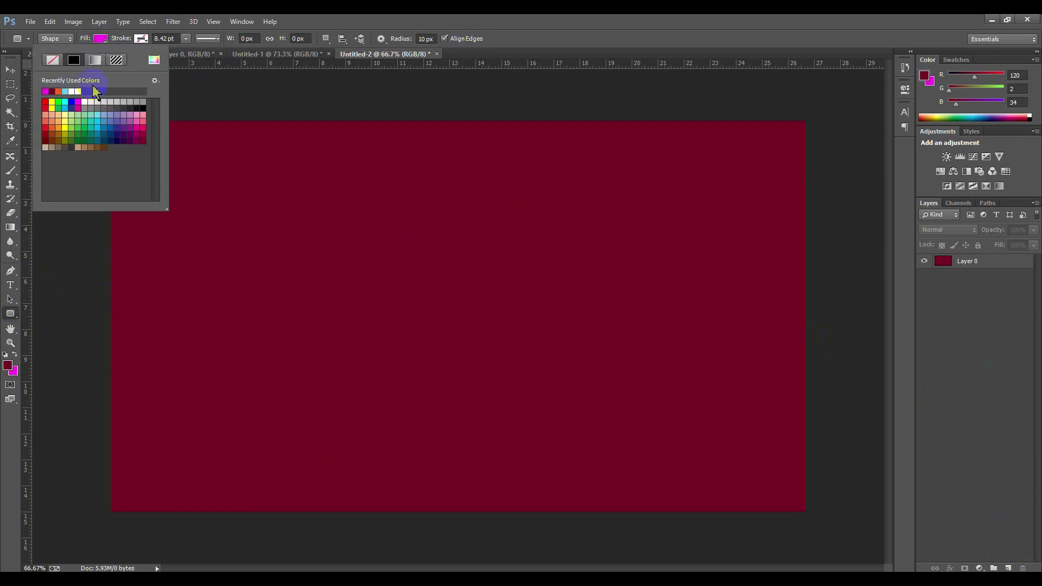
click(516, 36)
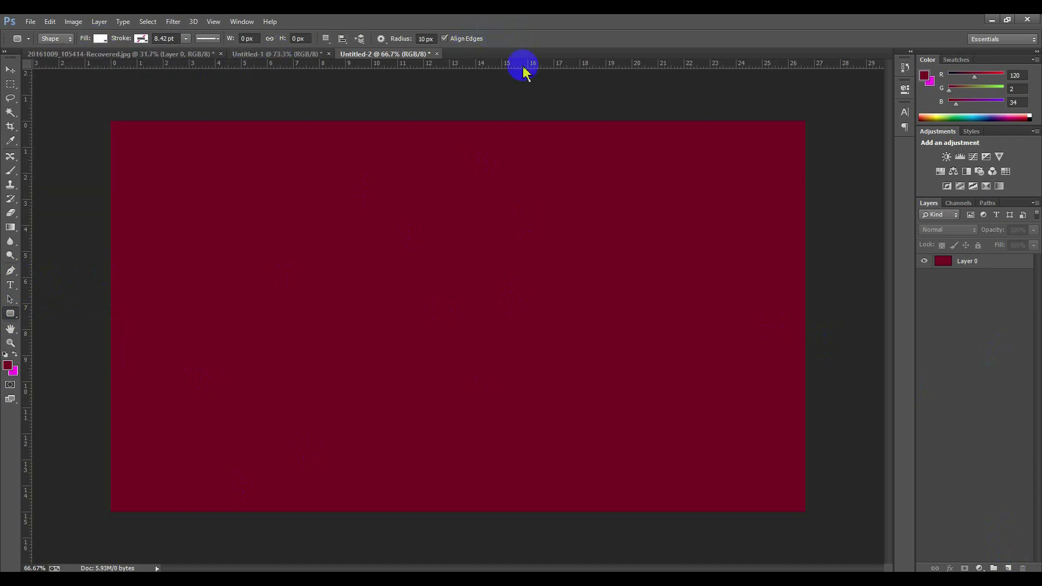
drag(370, 233, 515, 369)
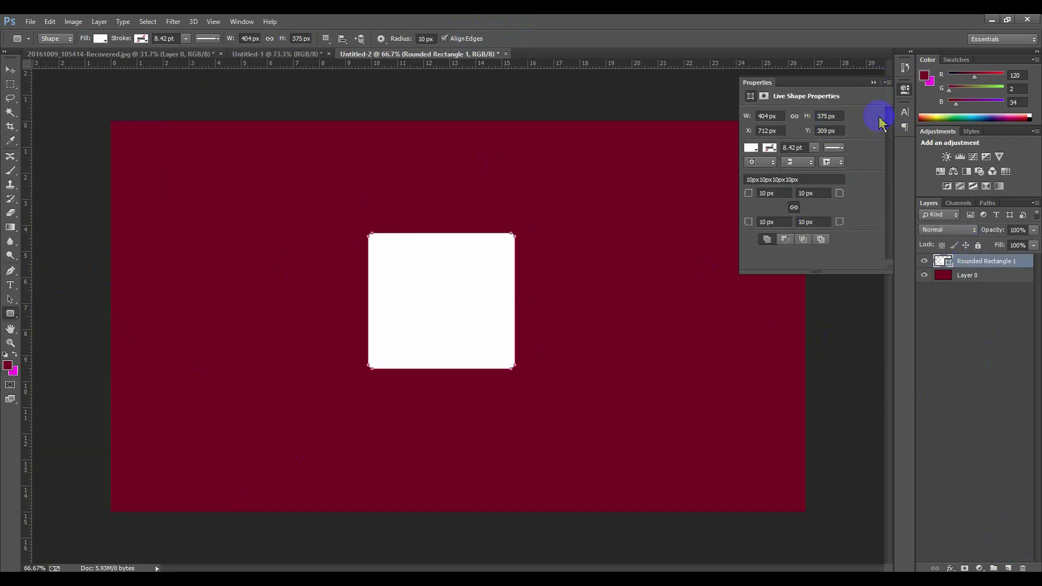
click(873, 83)
key(Delete)
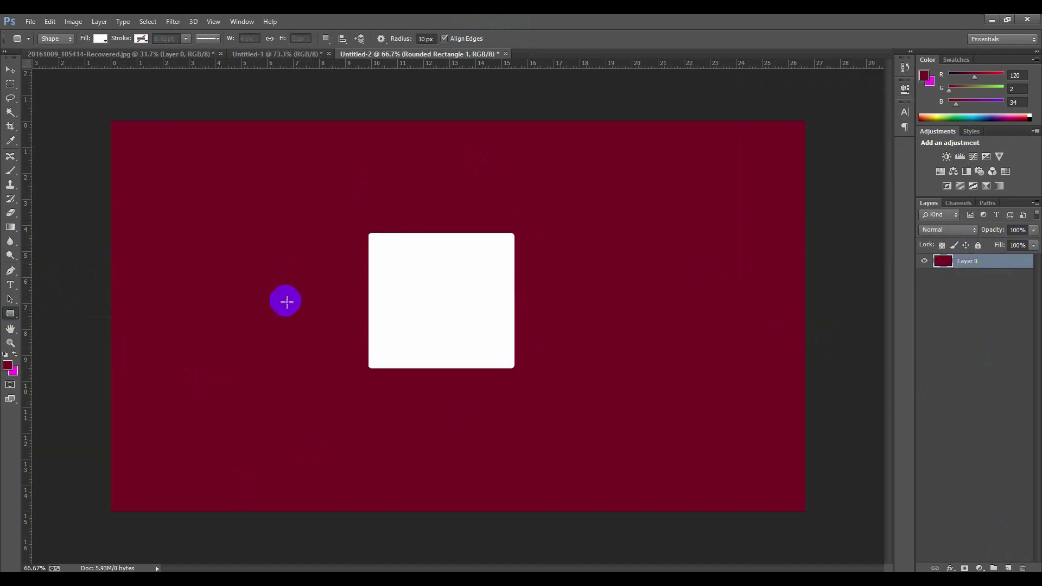
Draw a white circle about 666 px in diameter with the Ellipse tool and move it near the canvas centre.
right_click(11, 314)
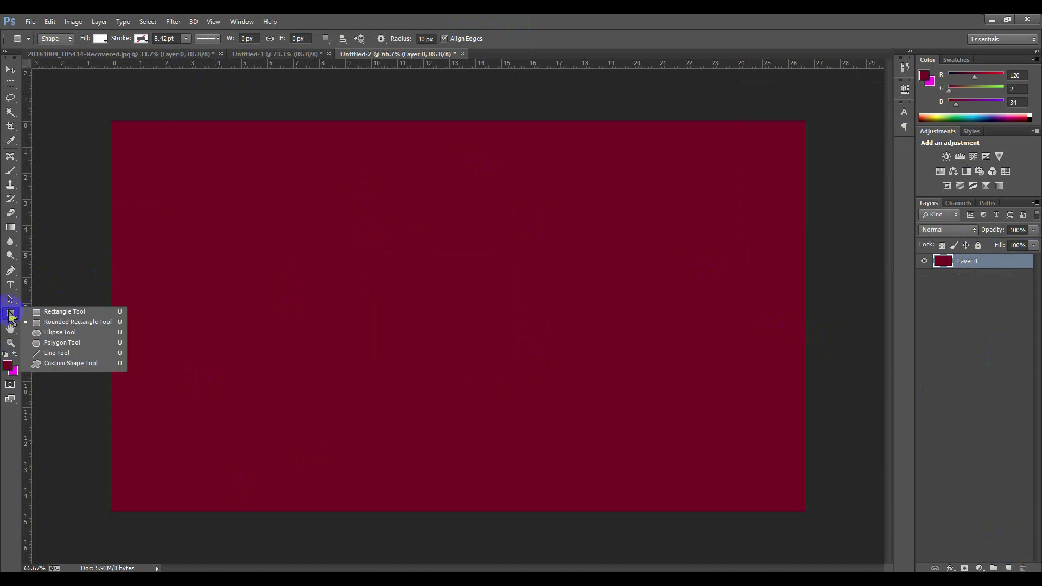
click(81, 333)
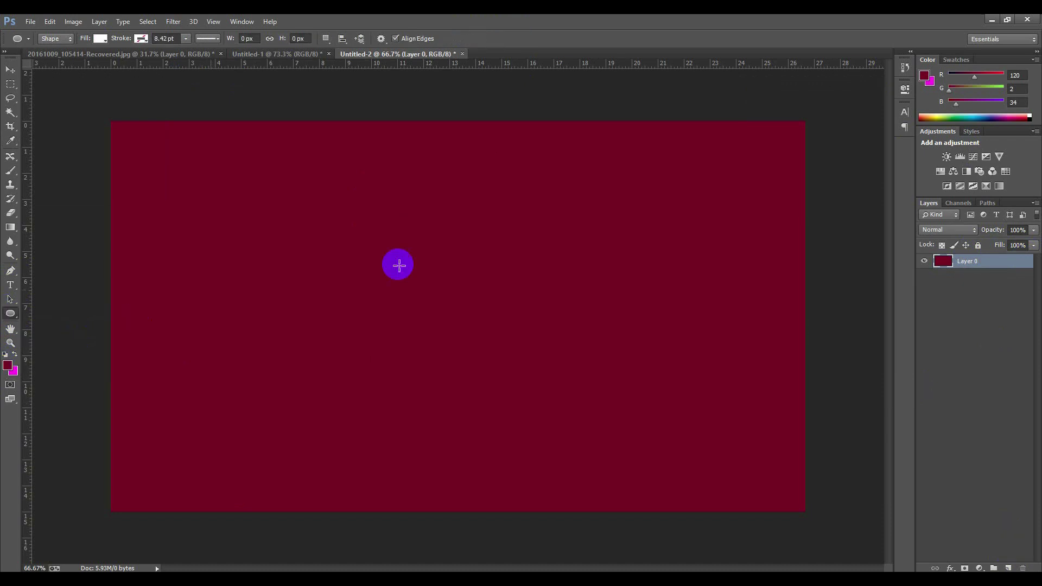
drag(386, 223, 512, 342)
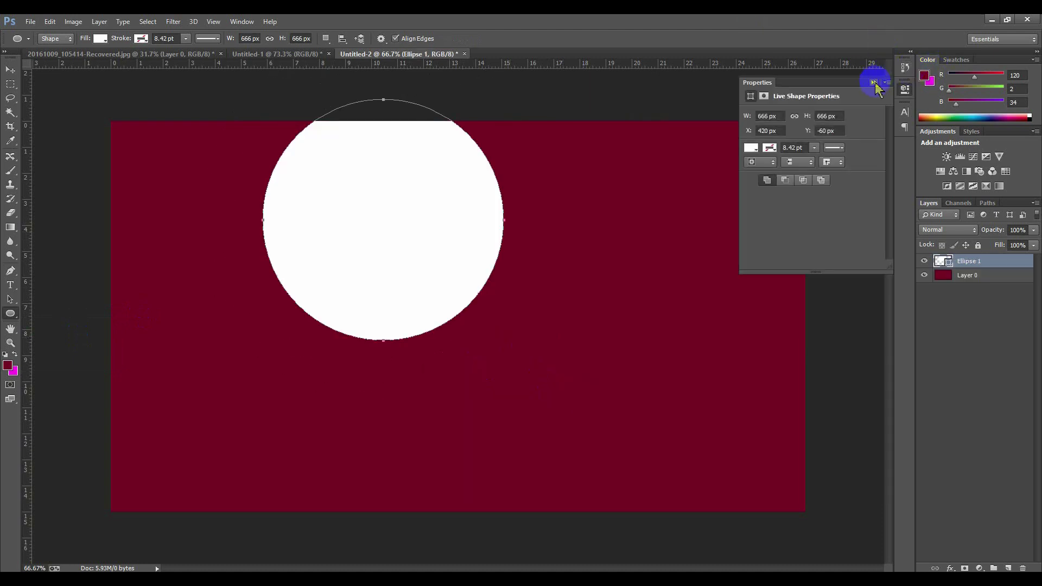
click(875, 83)
click(11, 69)
drag(370, 218, 453, 313)
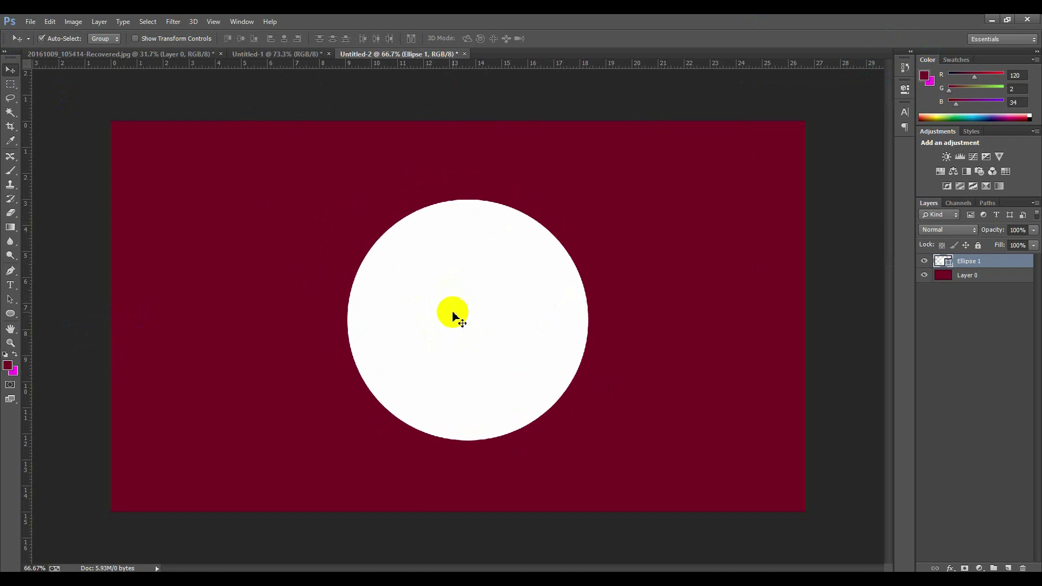
Scale the white circle up to about 103% and shift it slightly towards the canvas centre.
key(ctrl+t)
drag(591, 198, 596, 186)
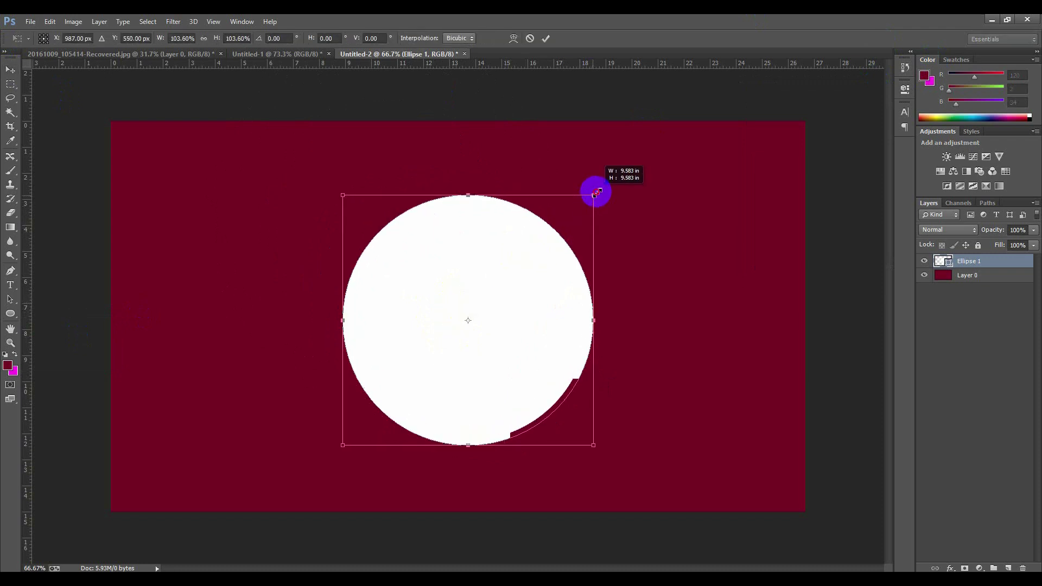
drag(477, 286, 468, 281)
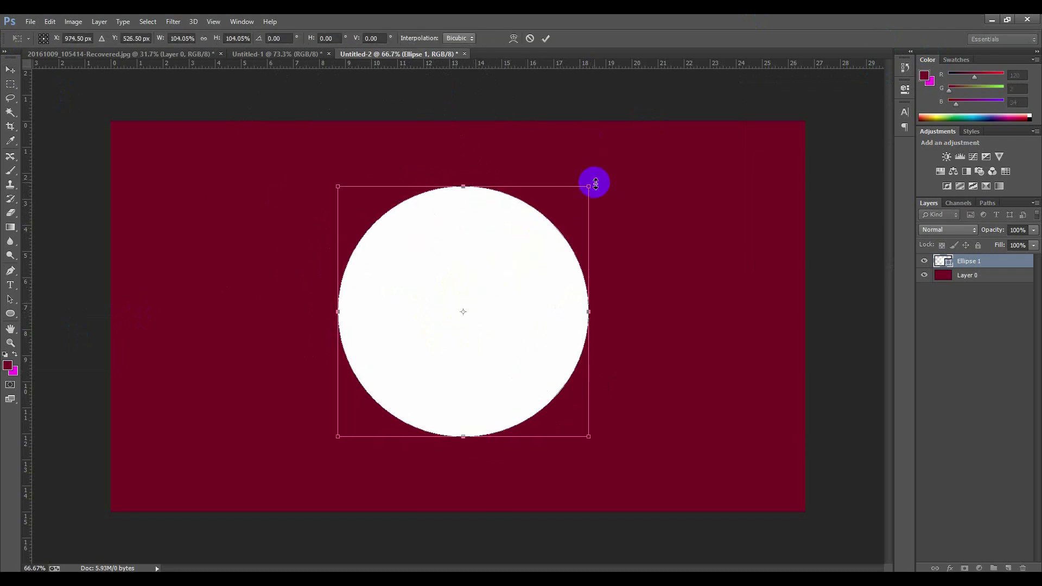
drag(588, 186, 586, 187)
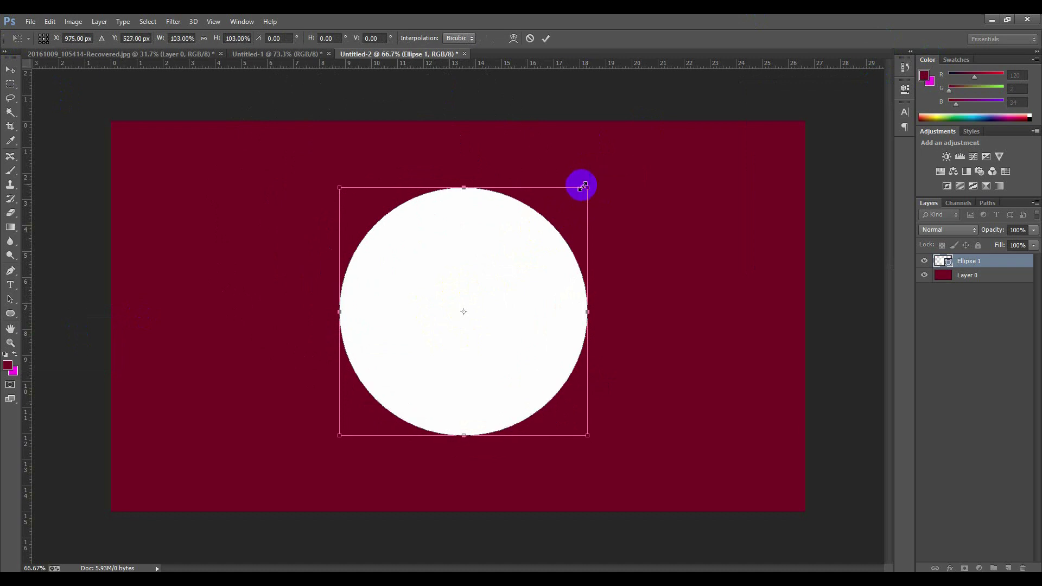
click(545, 39)
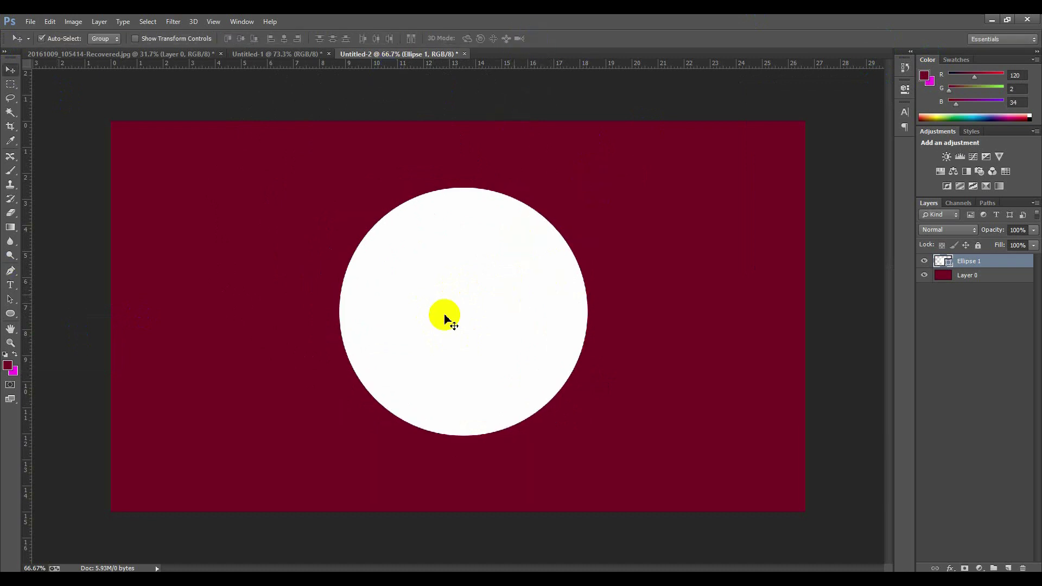
Add a drop shadow to Ellipse 1 without global light, with size 59 px, spread 13% and opacity about 53%.
double_click(1027, 270)
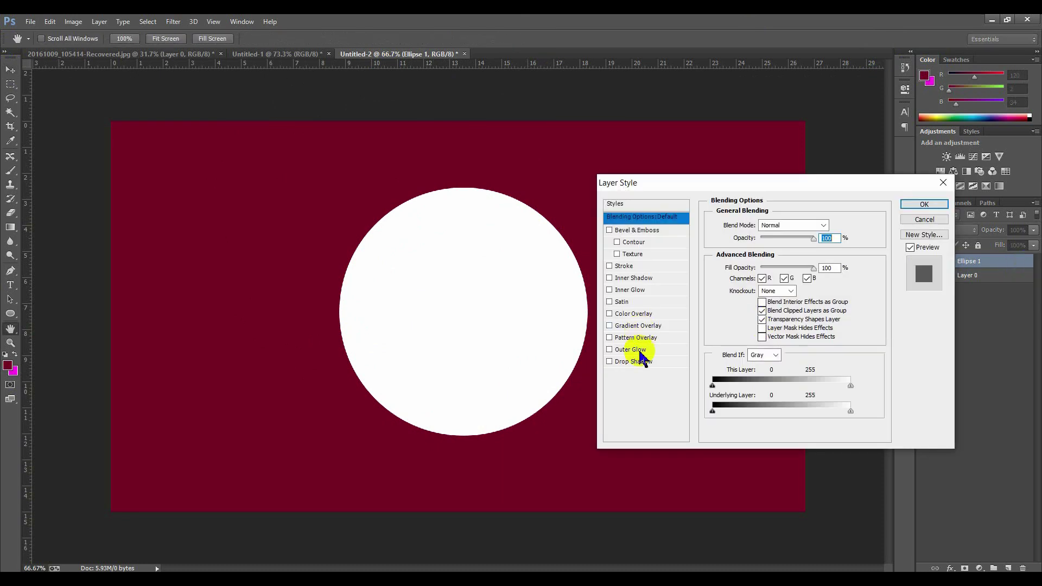
click(643, 363)
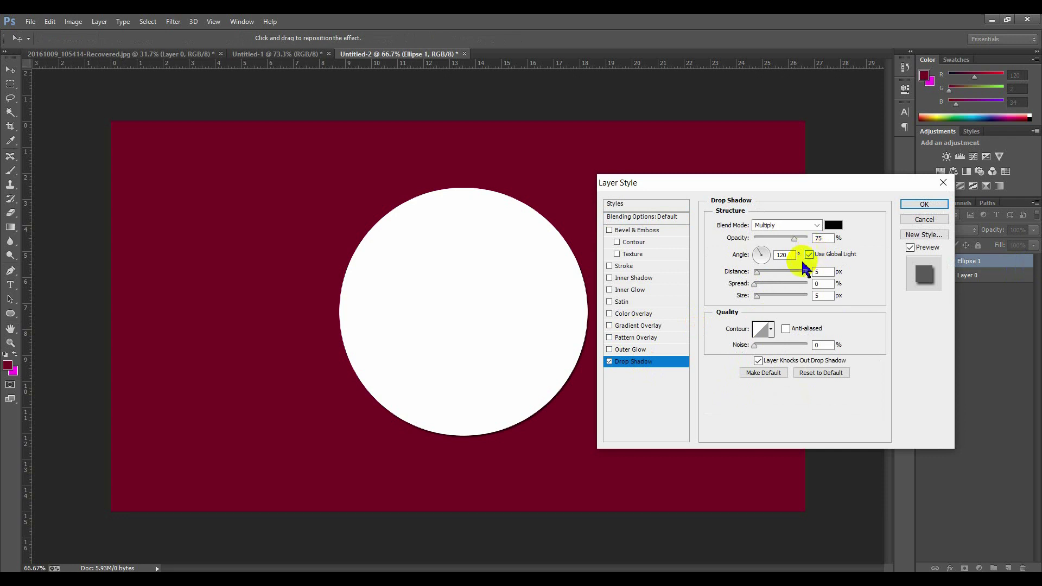
click(808, 255)
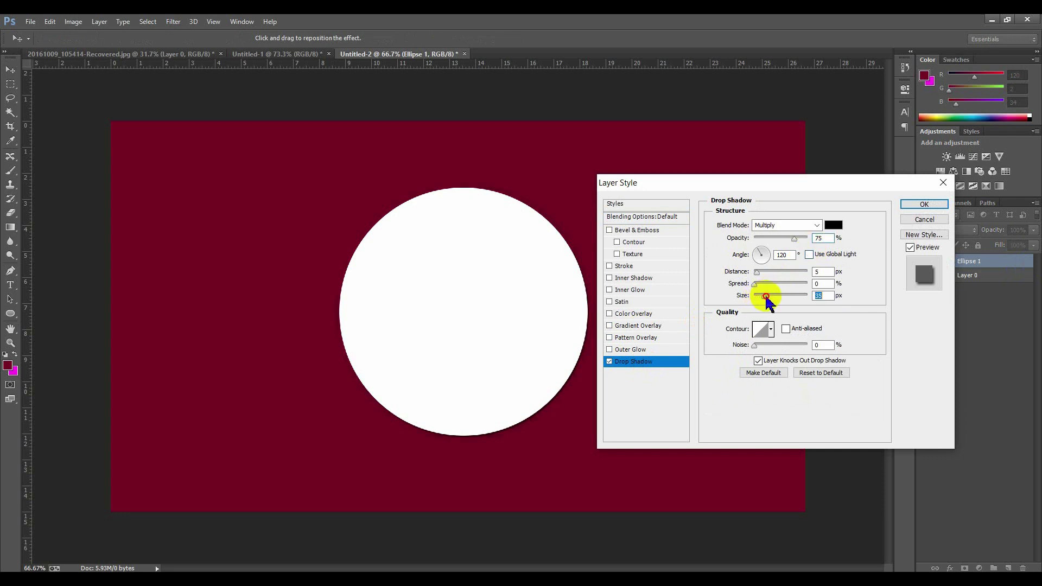
drag(768, 297, 770, 291)
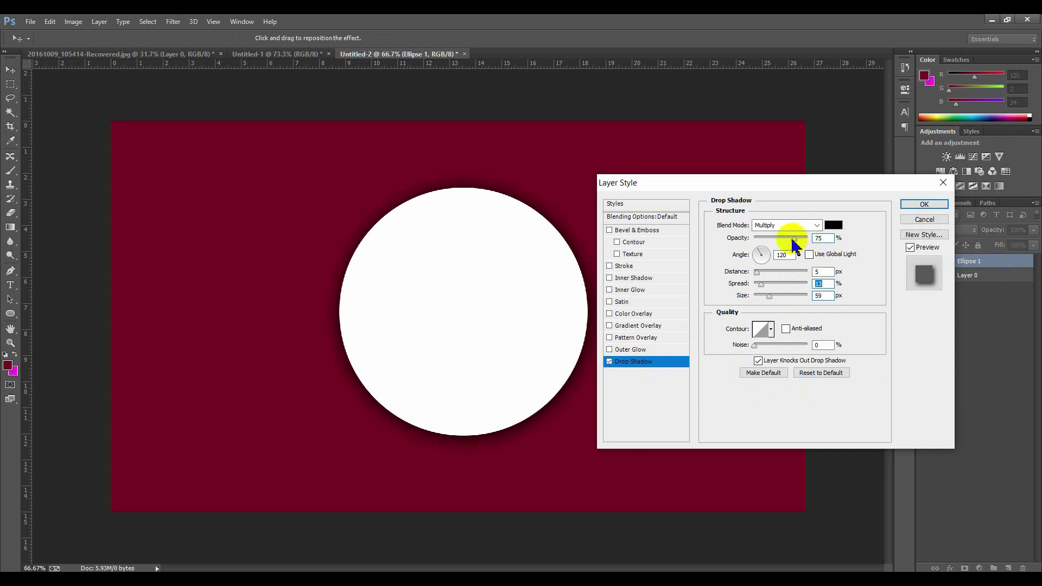
drag(793, 238, 783, 241)
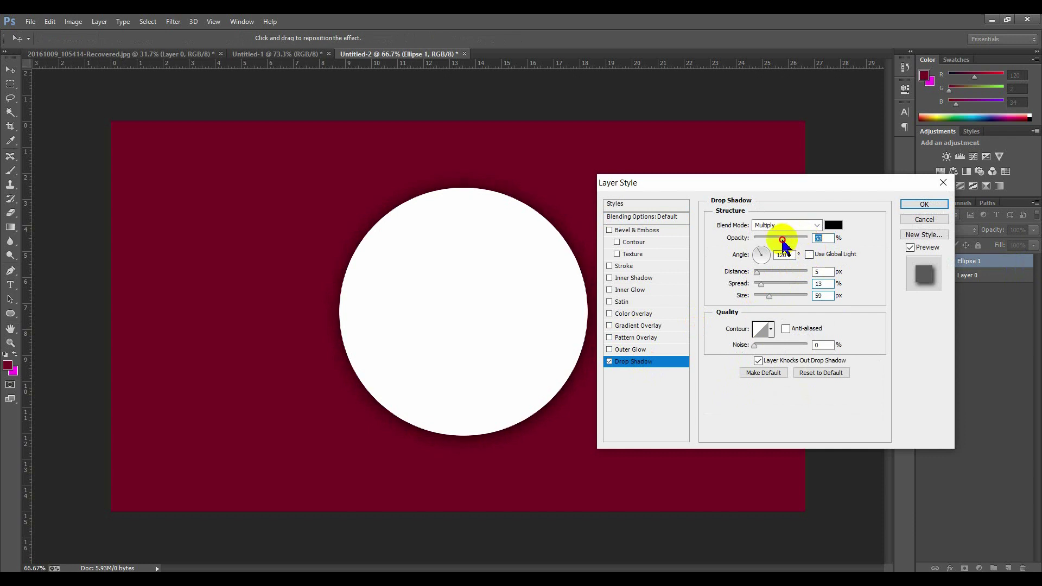
click(924, 204)
Nudge the shadowed circle slightly upwards, collapse its layer effects list and leave the layers deselected.
drag(433, 276, 434, 273)
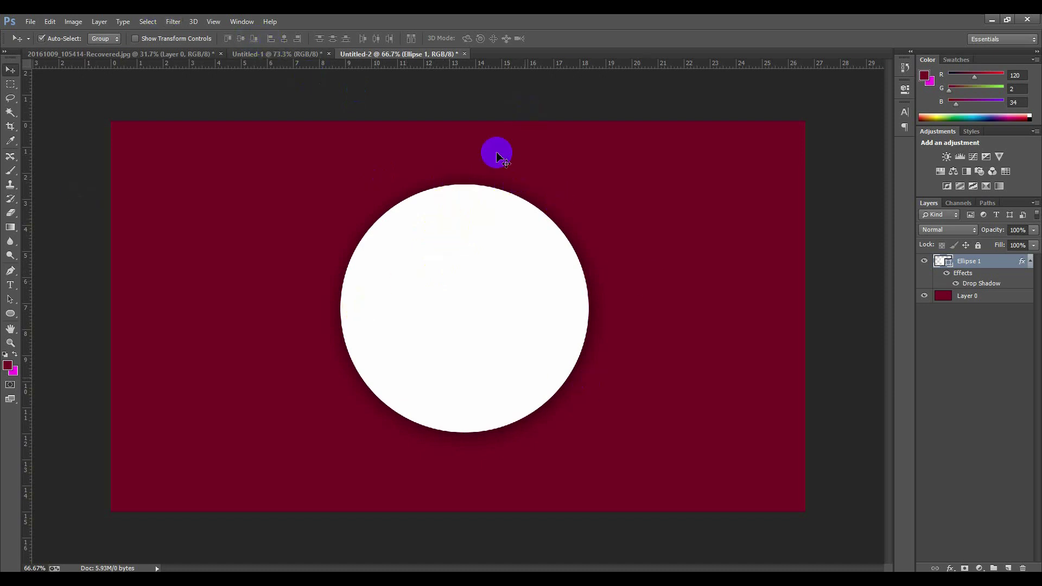
click(956, 324)
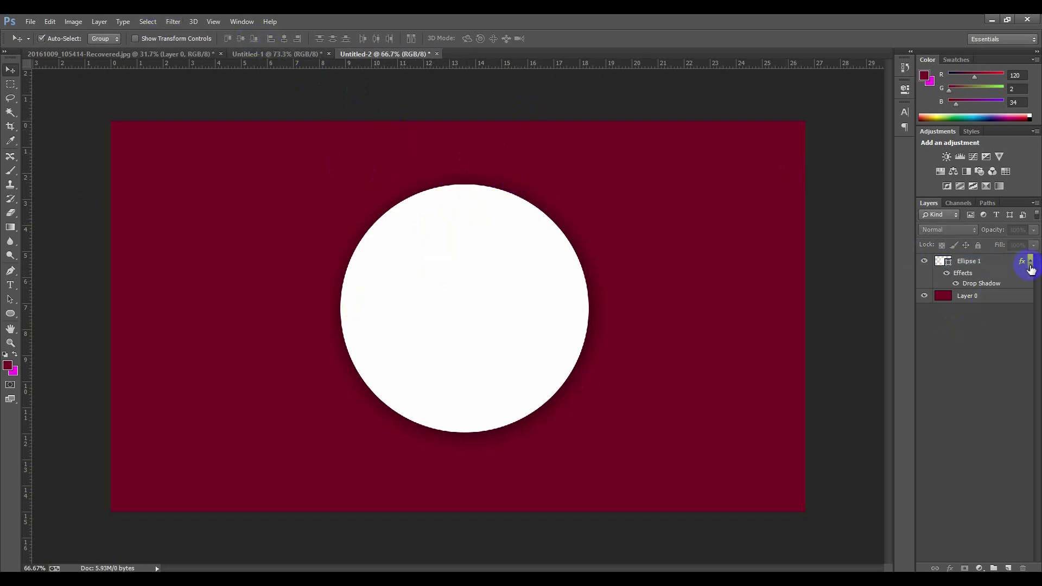
click(1031, 262)
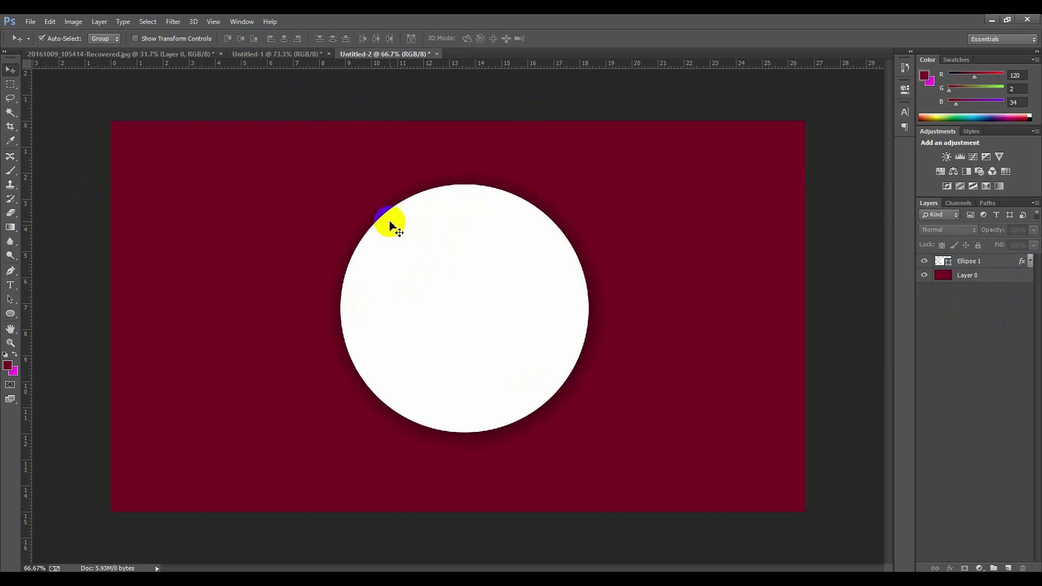
click(425, 268)
click(971, 333)
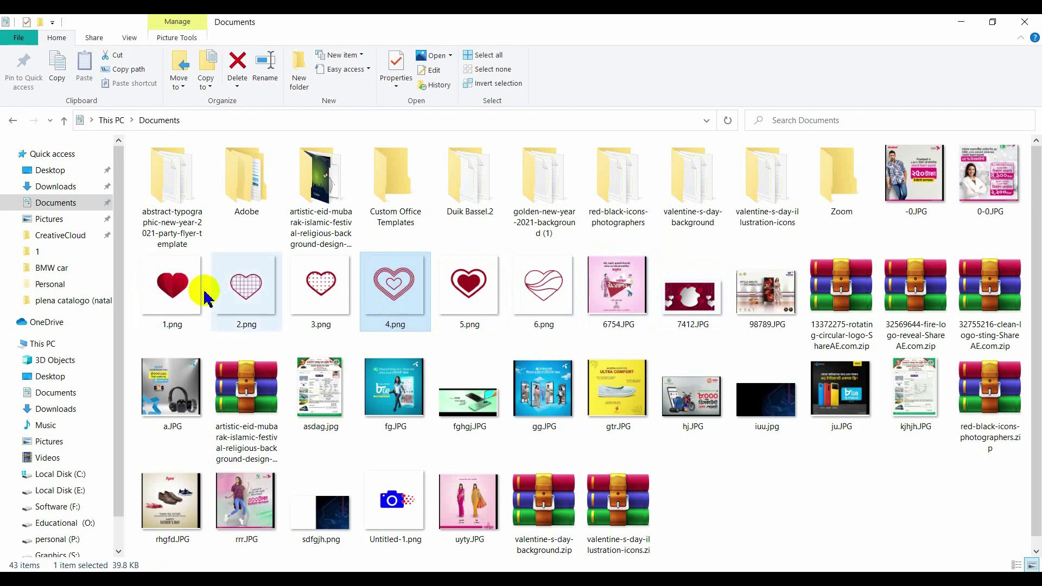
Place the red heart 1.png from the Documents folder over the circle's right side and scale it to about 49%.
click(154, 308)
drag(154, 308, 471, 305)
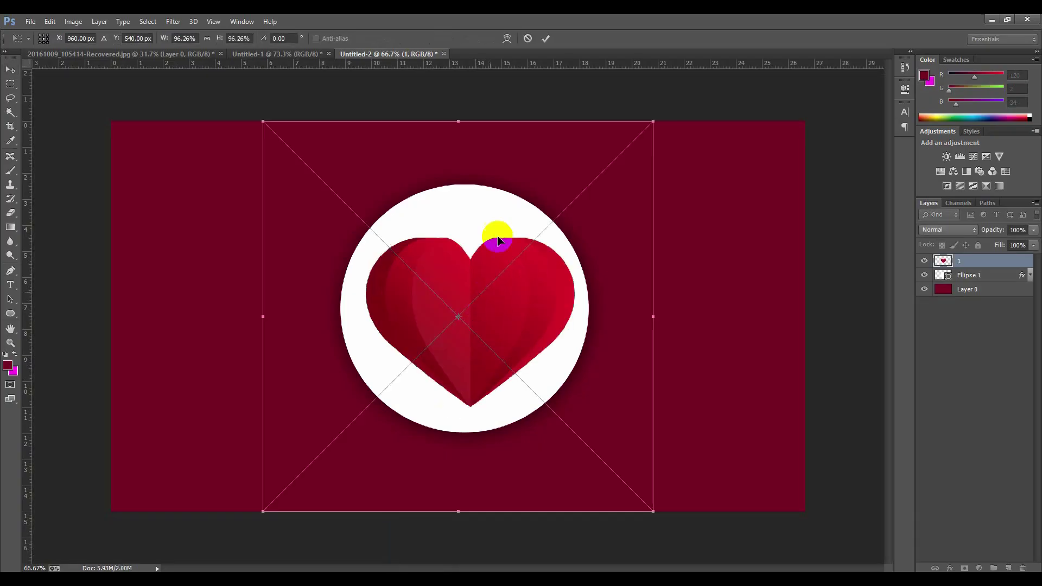
drag(527, 282, 546, 271)
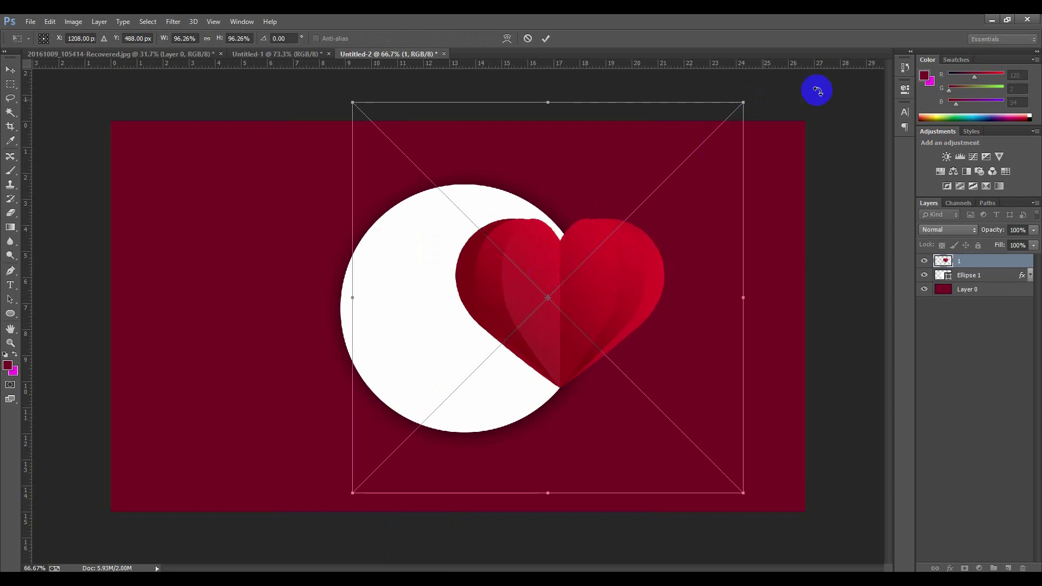
drag(746, 101, 681, 224)
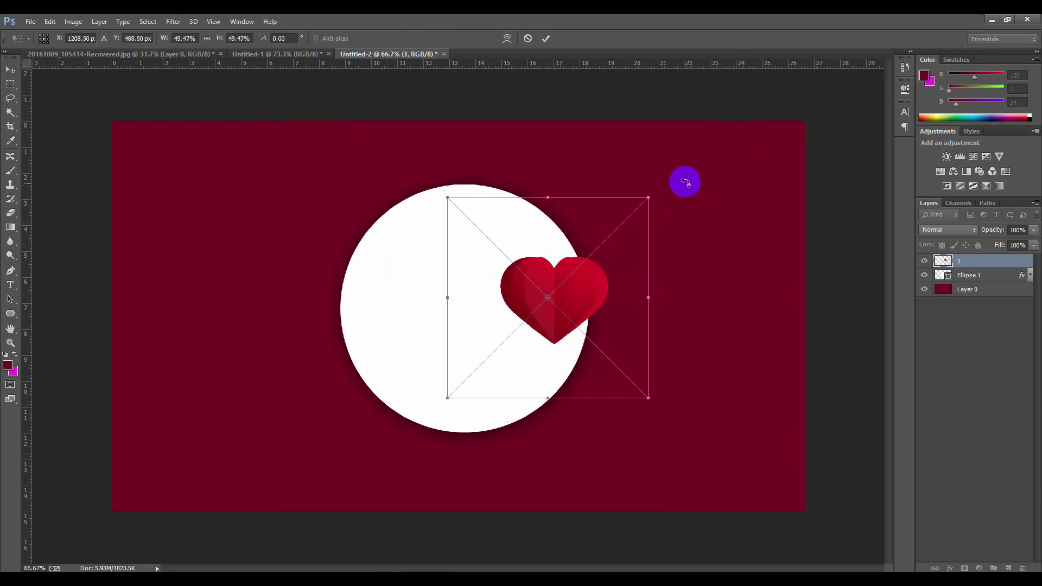
Rotate the placed heart to about -35°, reduce it to about 42% and position it on the circle's upper-right edge.
drag(684, 180, 618, 151)
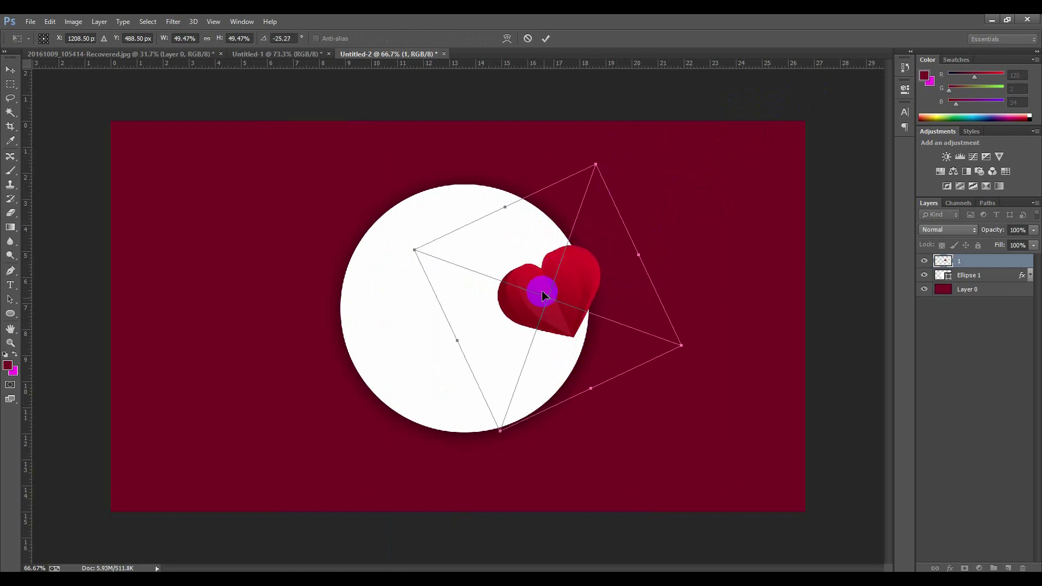
drag(540, 290, 538, 231)
drag(624, 138, 604, 131)
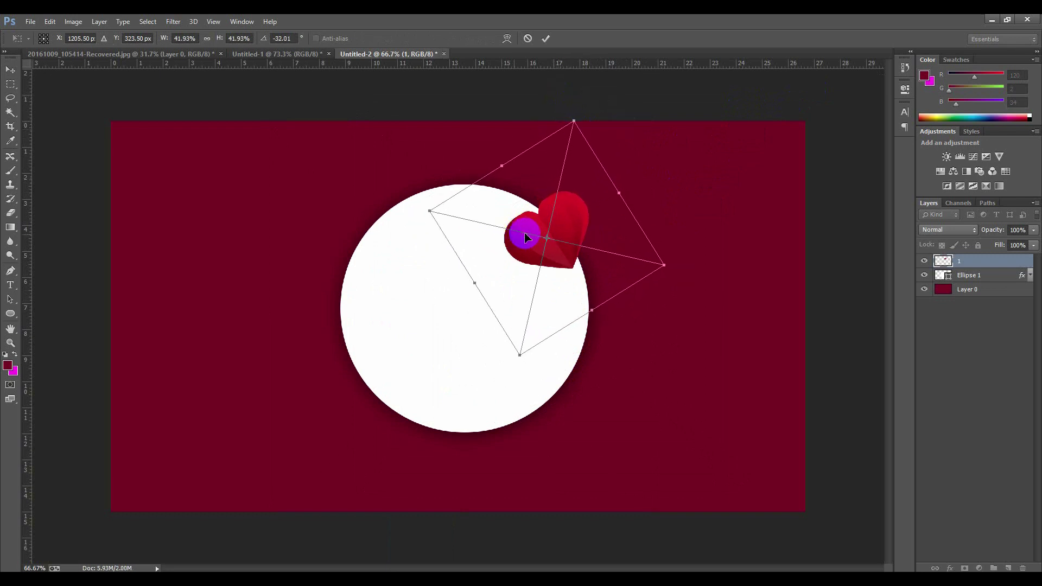
drag(531, 232, 538, 233)
drag(624, 168, 615, 165)
drag(542, 223, 543, 221)
drag(655, 177, 657, 181)
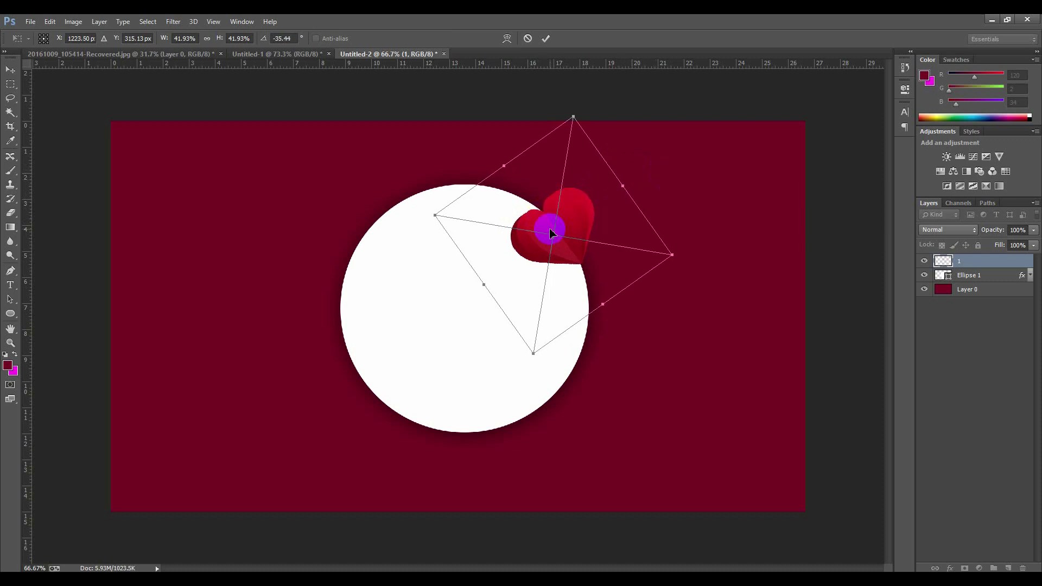
click(546, 38)
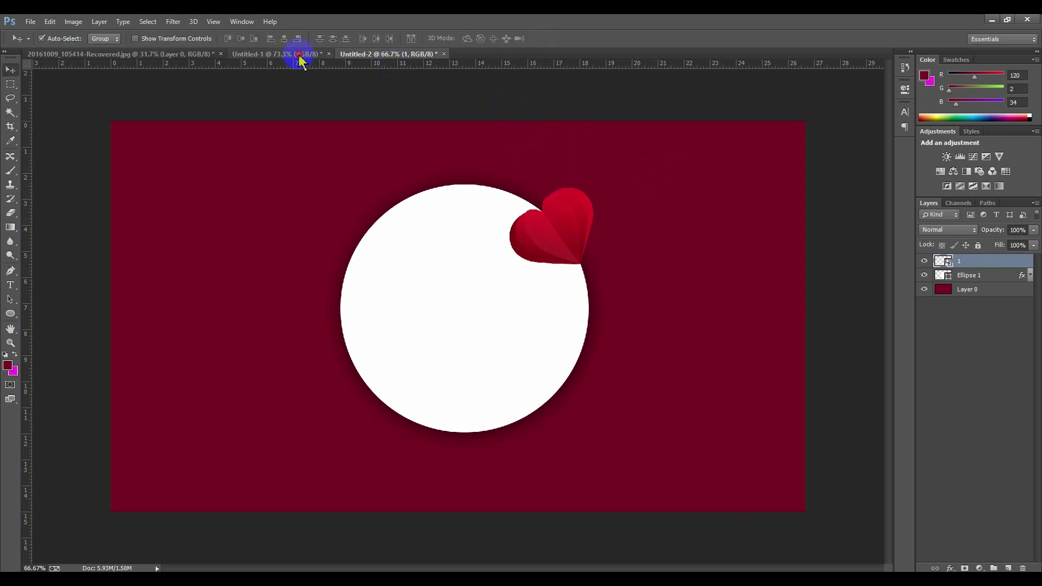
Check the heart against the Untitled-1 design, then rotate it to about -24°, raise it slightly and scale it to about 46%.
click(300, 60)
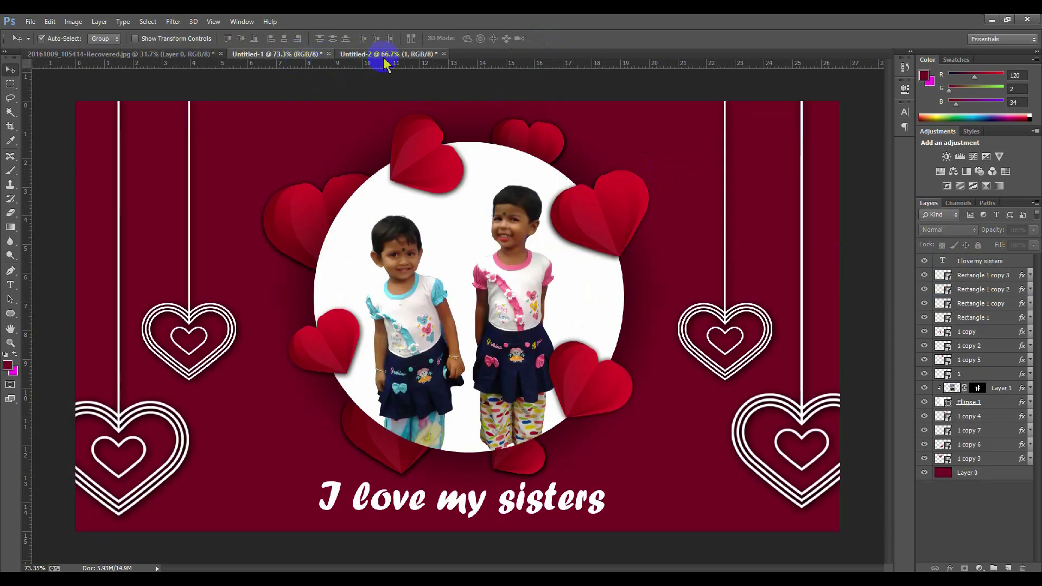
click(385, 57)
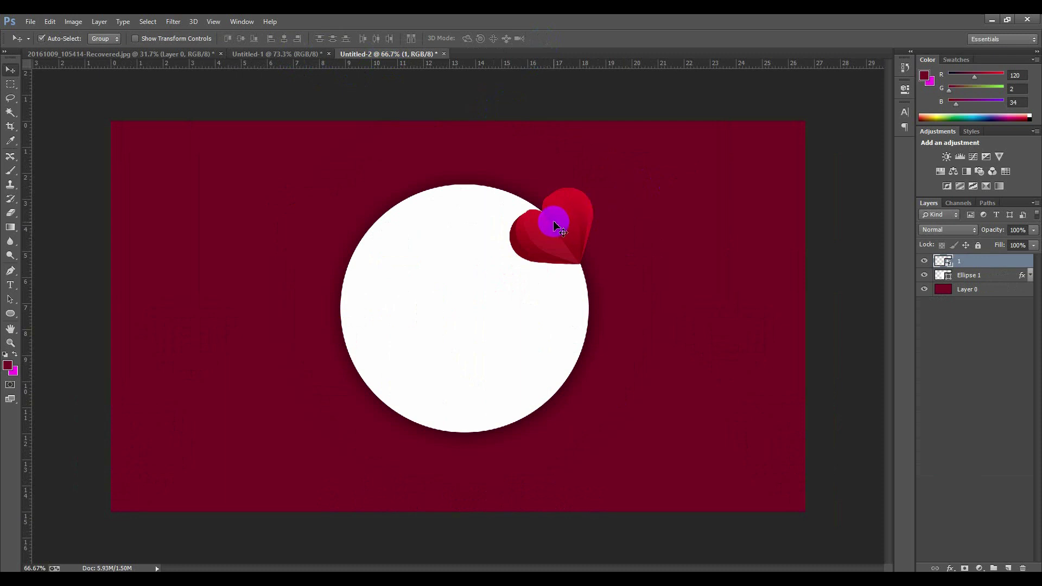
key(ctrl+t)
drag(674, 204, 651, 157)
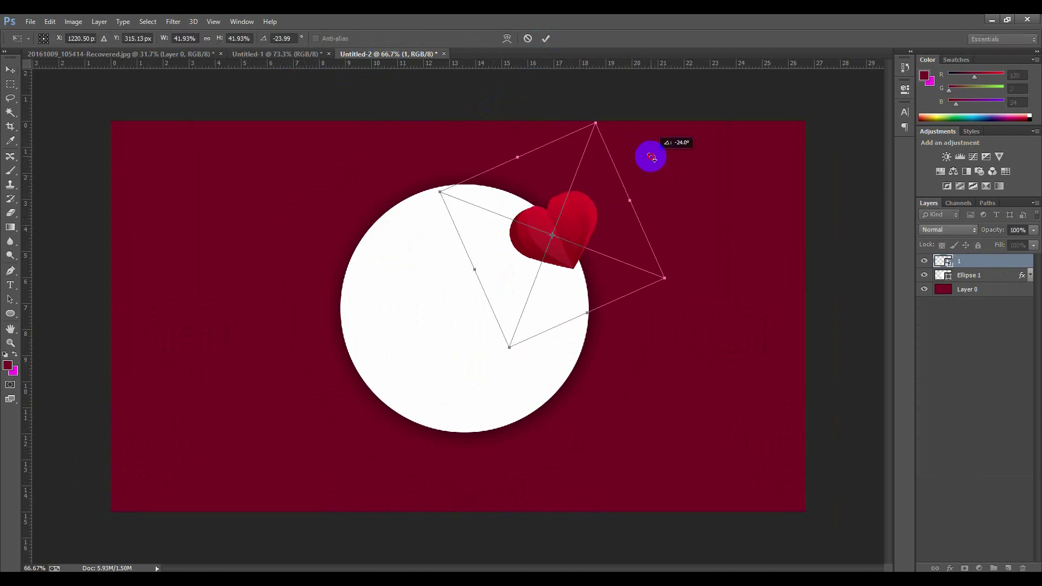
drag(577, 216, 584, 214)
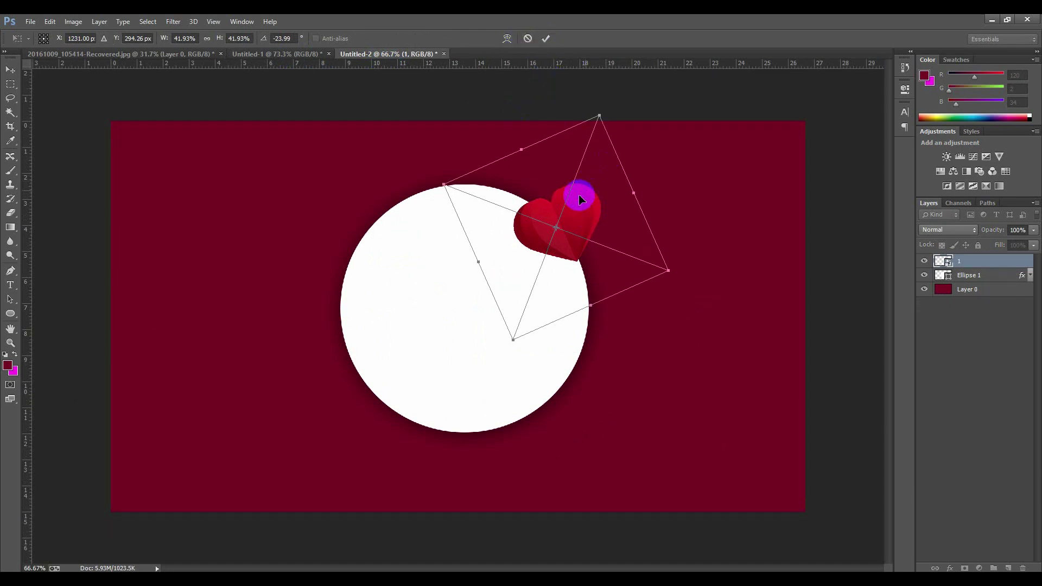
drag(599, 114, 593, 100)
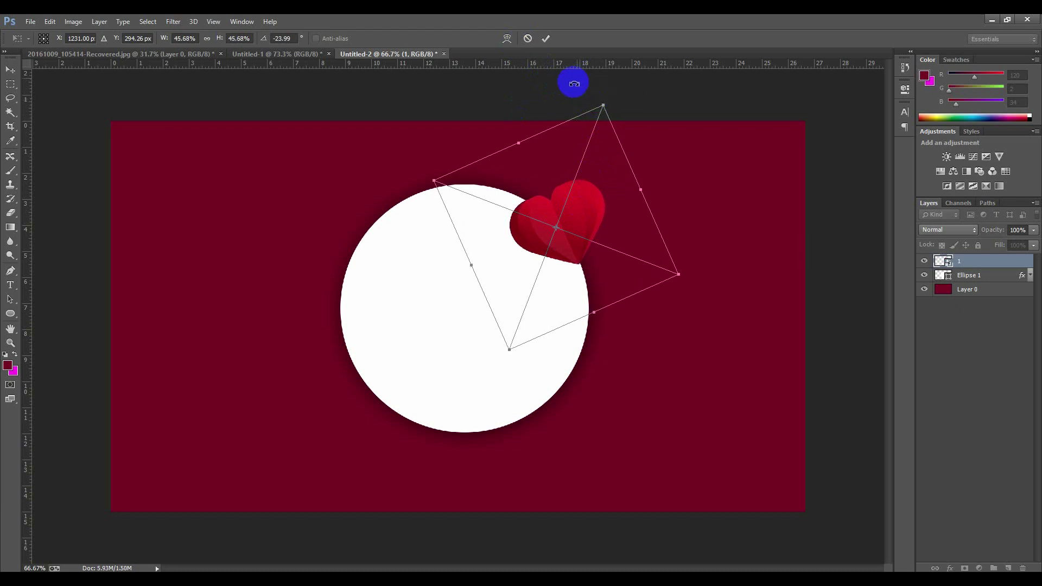
click(546, 39)
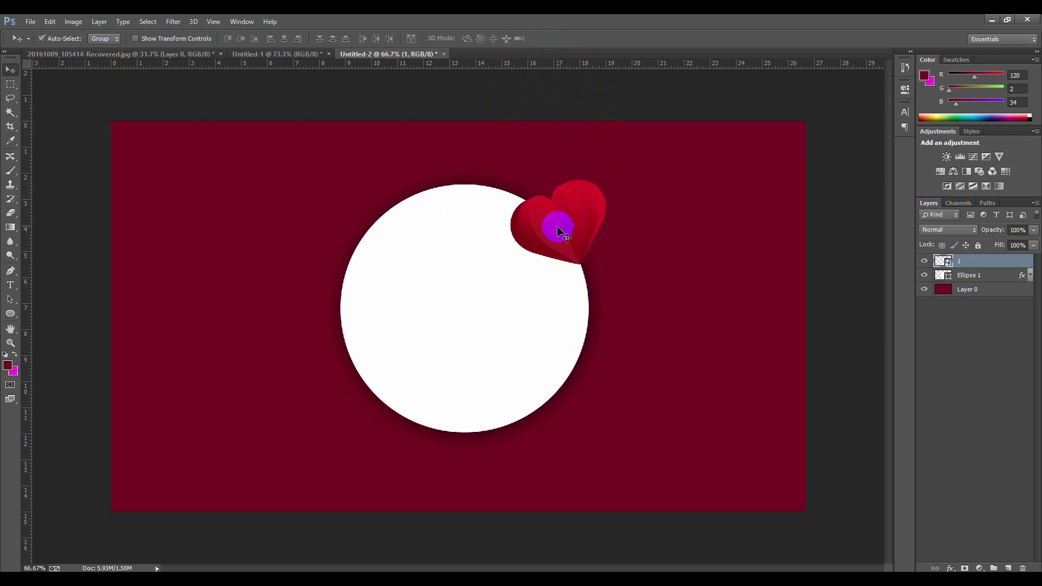
Duplicate the heart onto the circle's lower-left edge and scale the copy to about 35%.
drag(557, 231, 375, 329)
drag(354, 353, 344, 351)
key(ctrl+t)
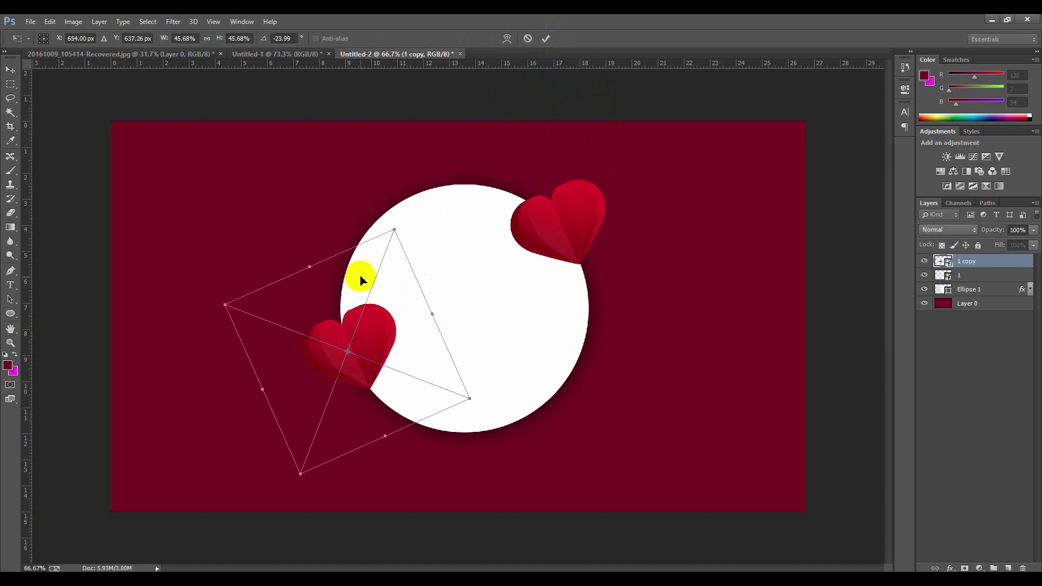
drag(397, 229, 378, 288)
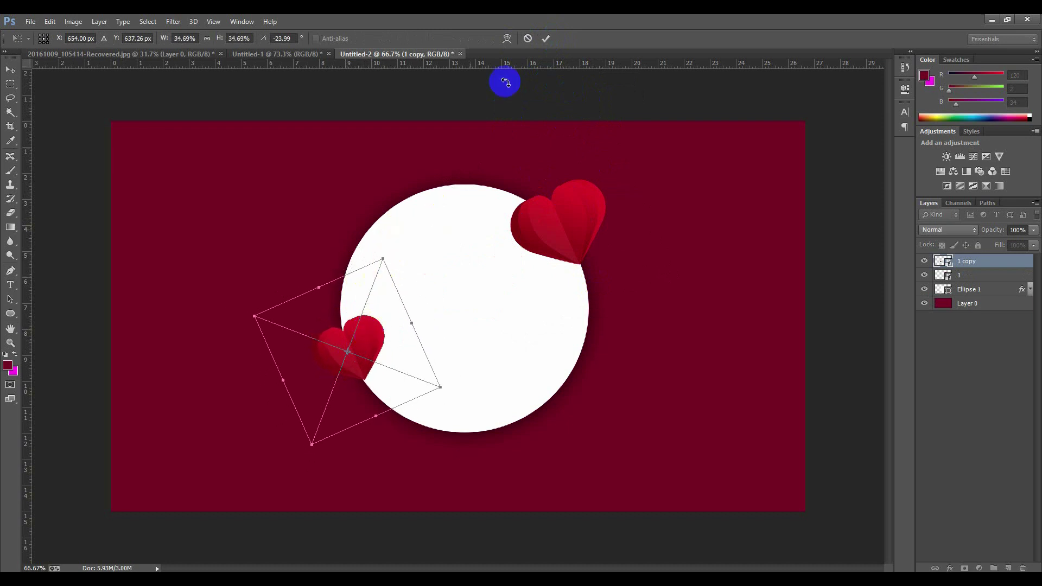
click(546, 39)
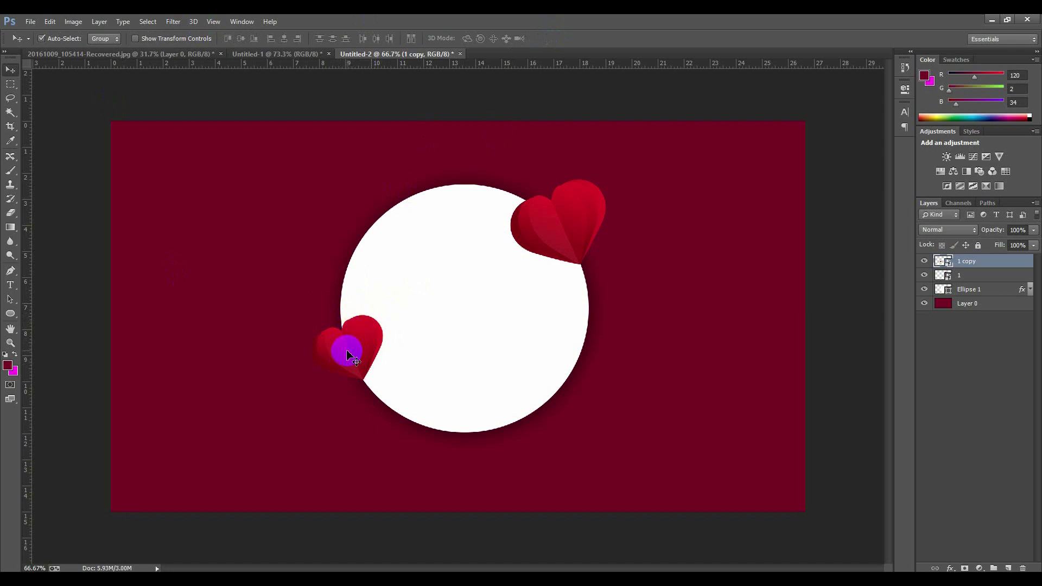
Duplicate the smaller heart onto the circle's lower-right edge, rotate it to about 42° and scale it to about 37%, using Untitled-1 as reference.
drag(353, 356, 562, 386)
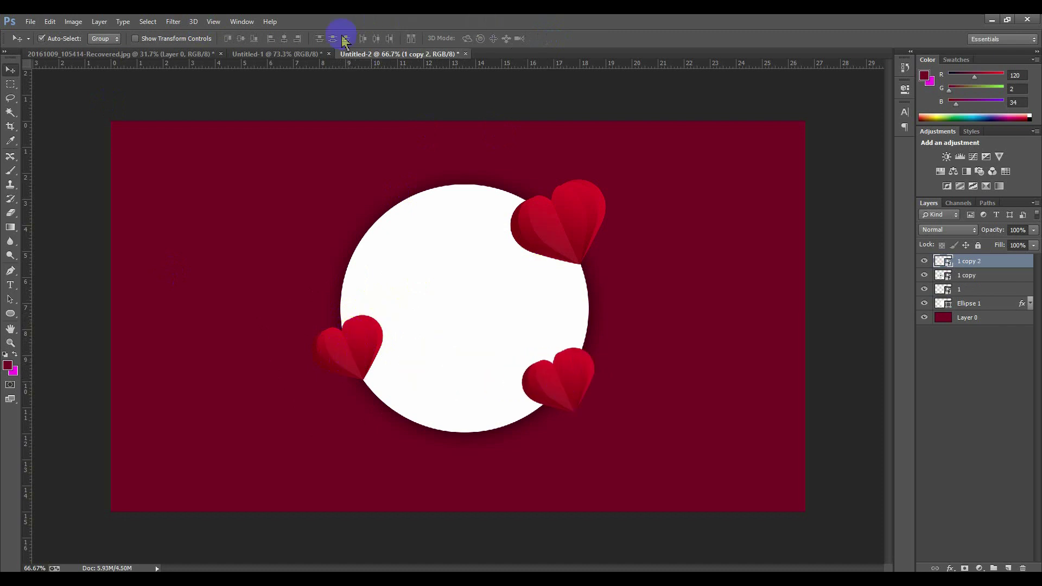
click(306, 56)
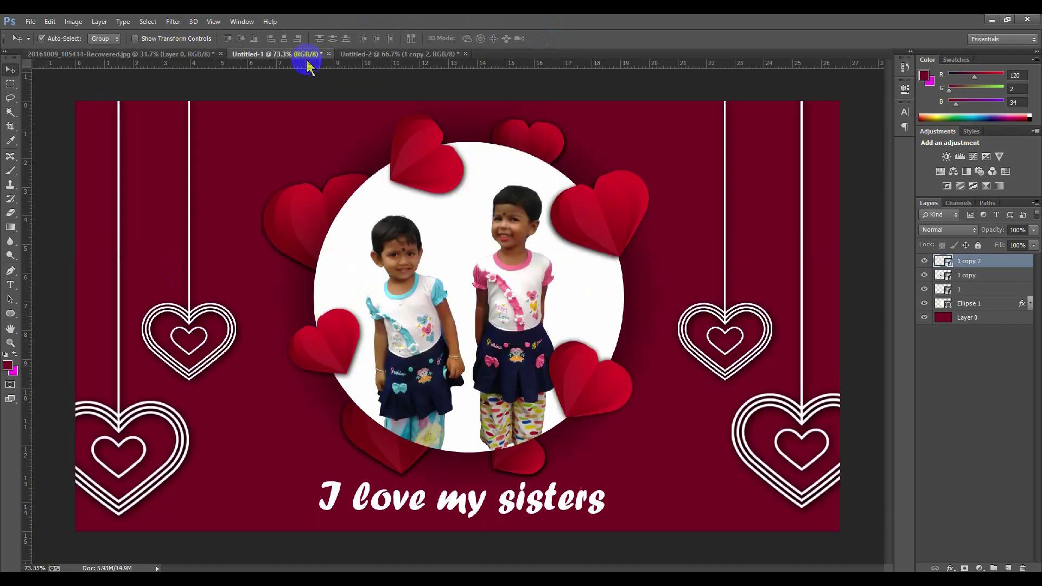
click(427, 55)
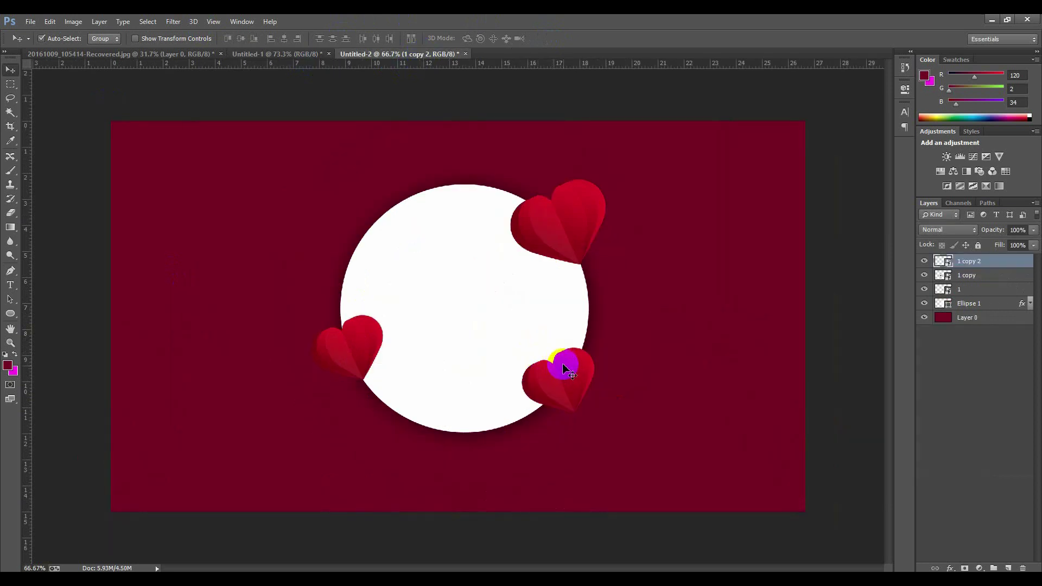
key(ctrl+t)
drag(600, 343, 565, 400)
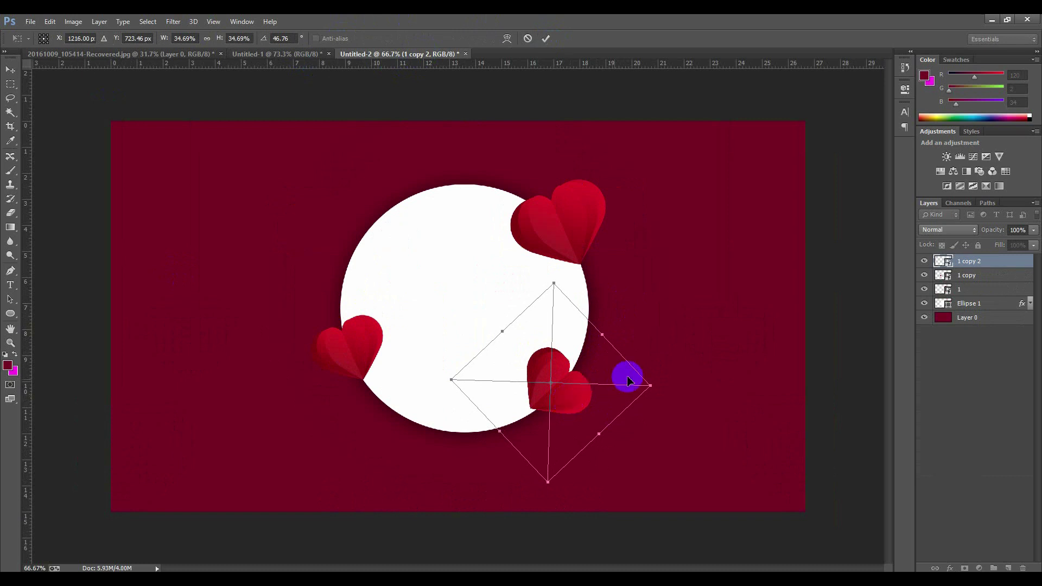
drag(656, 389, 668, 358)
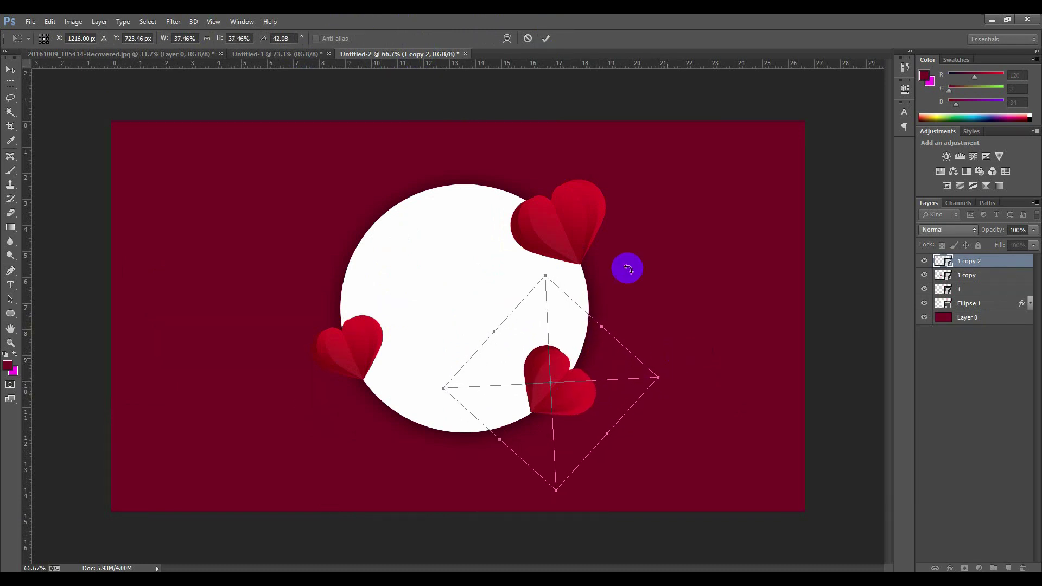
click(546, 43)
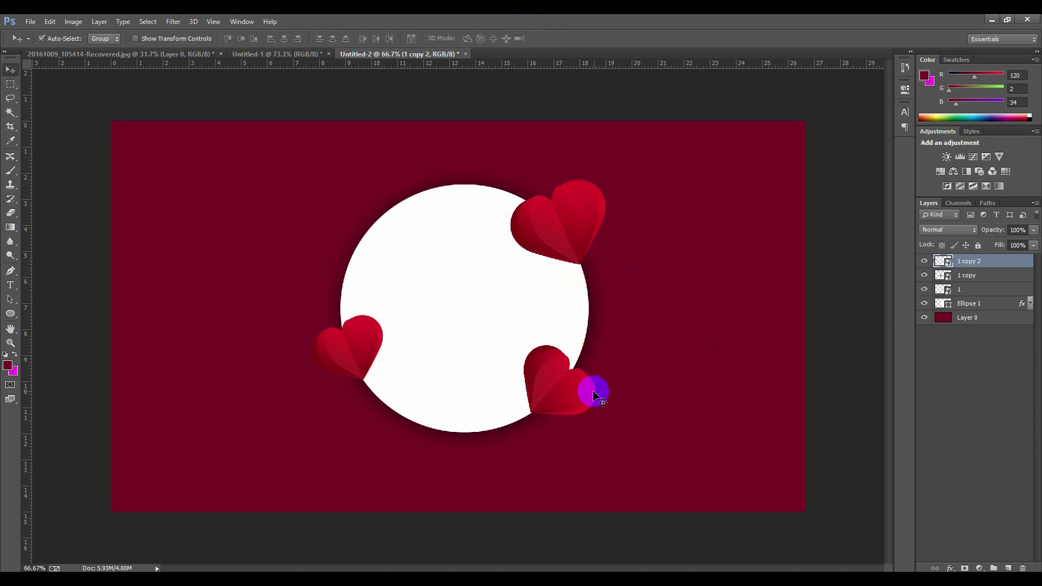
Rotate the lower-right heart to about 44° and shift it slightly outward along the circle's edge.
key(ctrl+t)
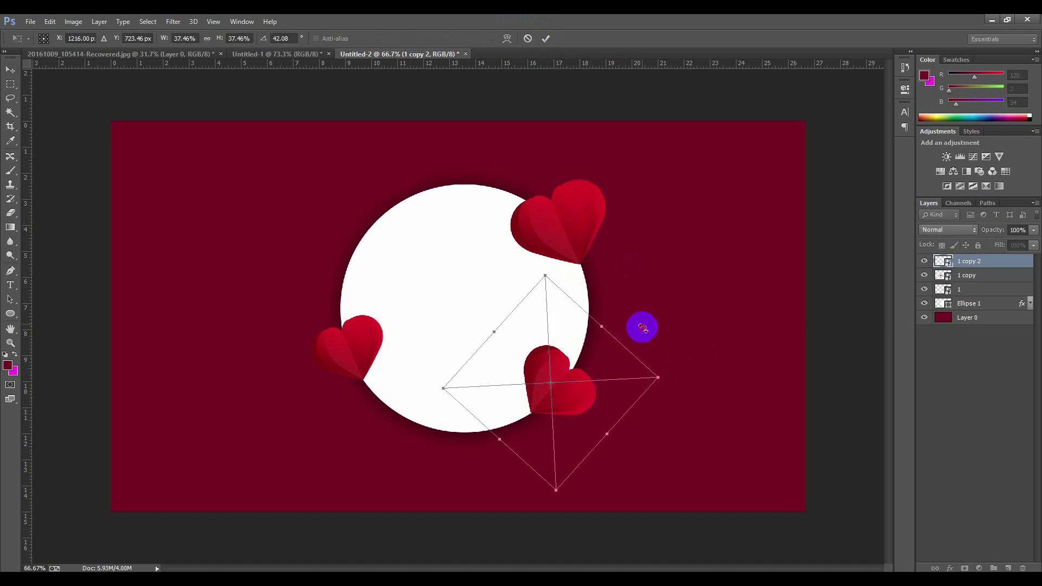
drag(644, 329, 643, 334)
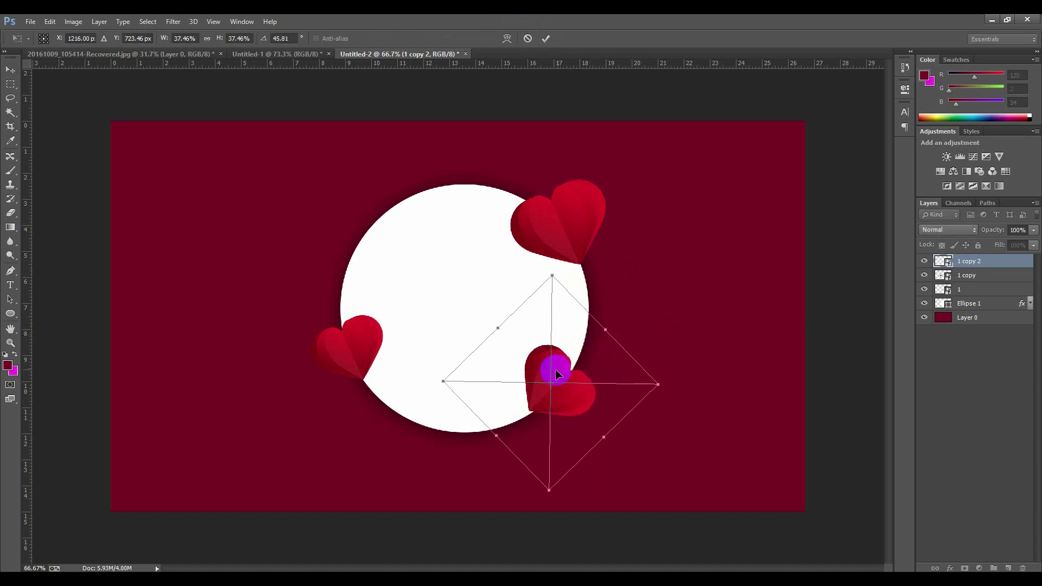
drag(558, 374, 561, 376)
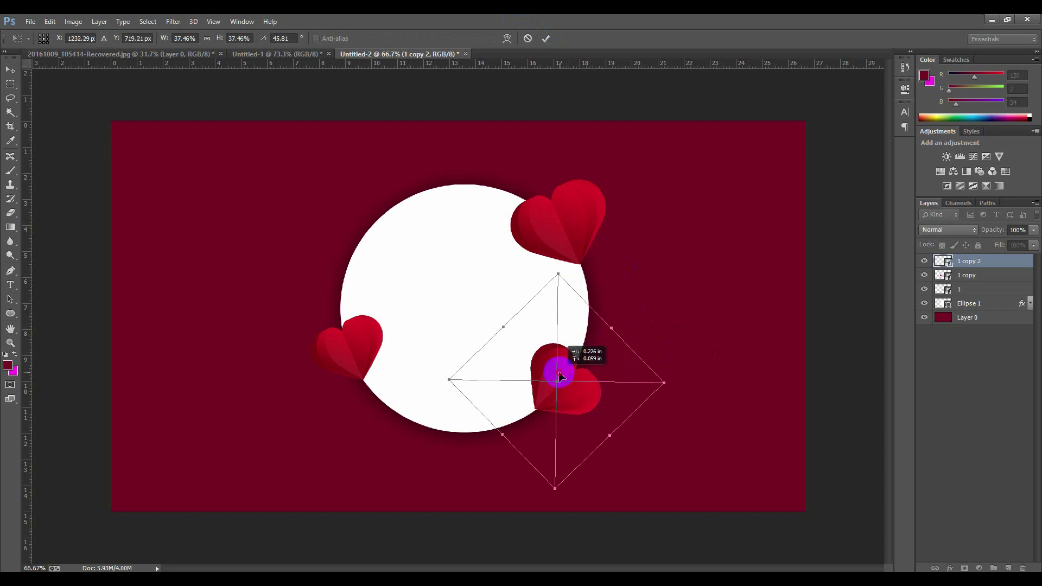
drag(698, 342, 685, 332)
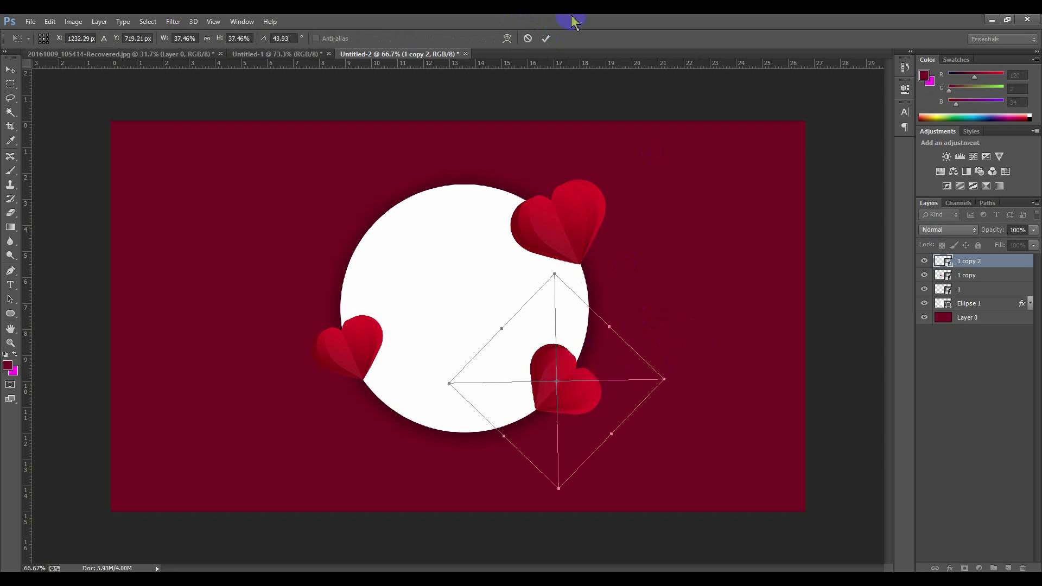
click(545, 38)
Duplicate the lower-left heart onto the circle's upper-left edge, scale the copy to about 30.5% and rotate it to about 24°.
drag(356, 344, 402, 212)
key(ctrl+t)
drag(470, 140, 401, 212)
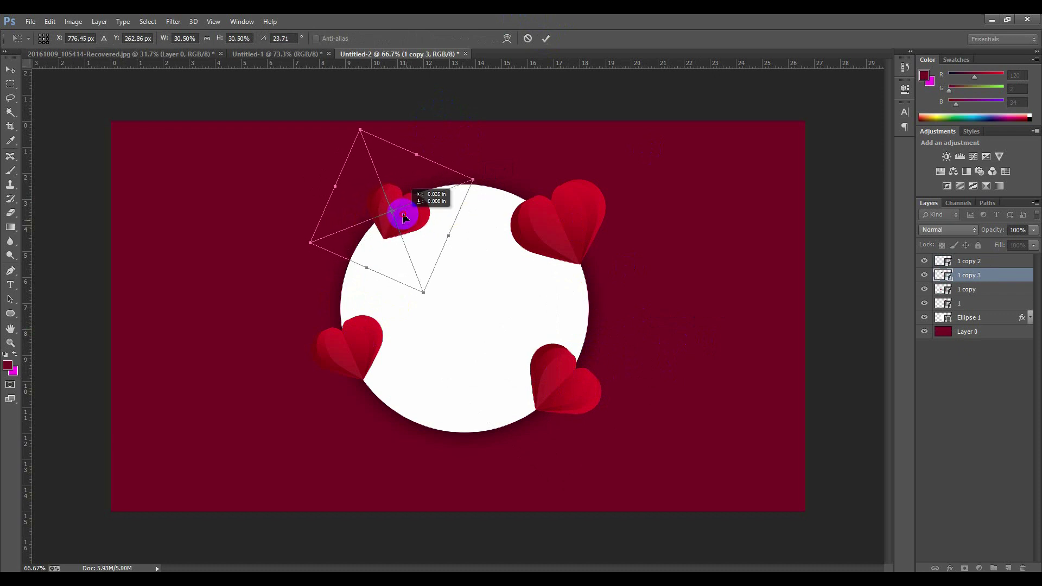
drag(477, 157, 472, 181)
drag(392, 221, 396, 217)
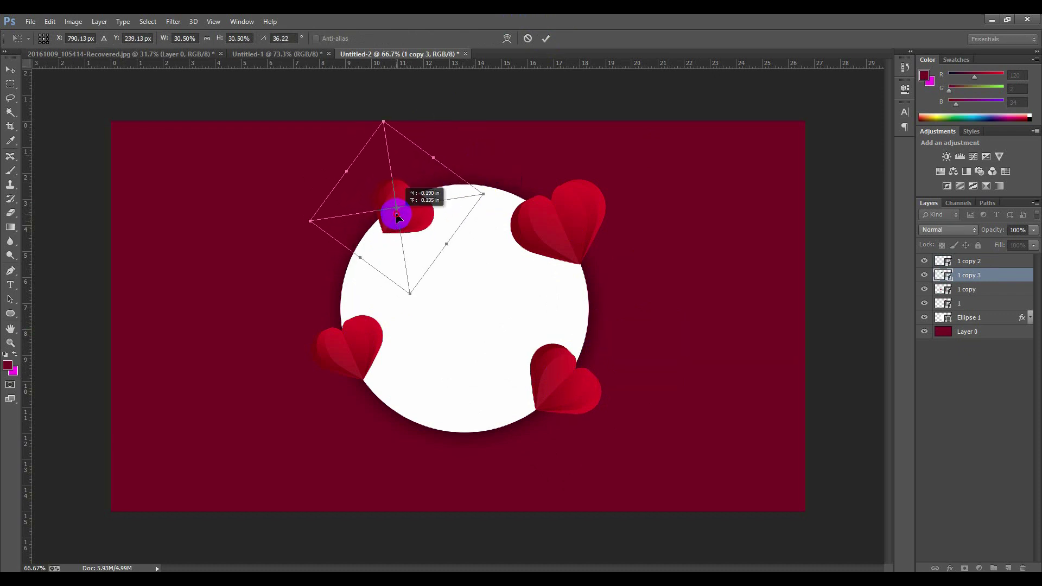
drag(467, 158, 482, 129)
click(555, 41)
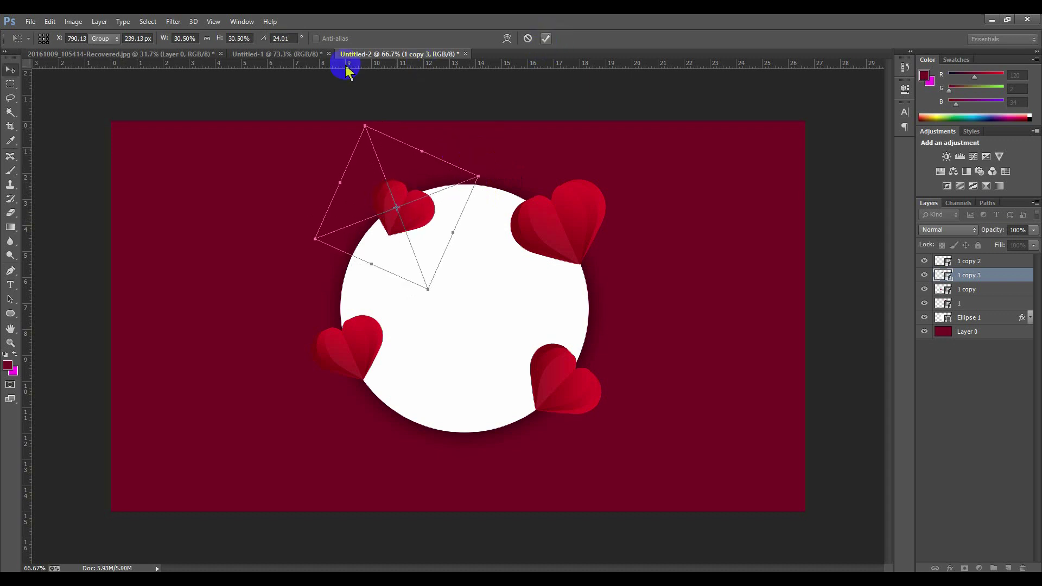
Using Untitled-1 as reference, rotate the small upper-left heart further clockwise and reposition it so its tip meets the circle's edge.
click(298, 56)
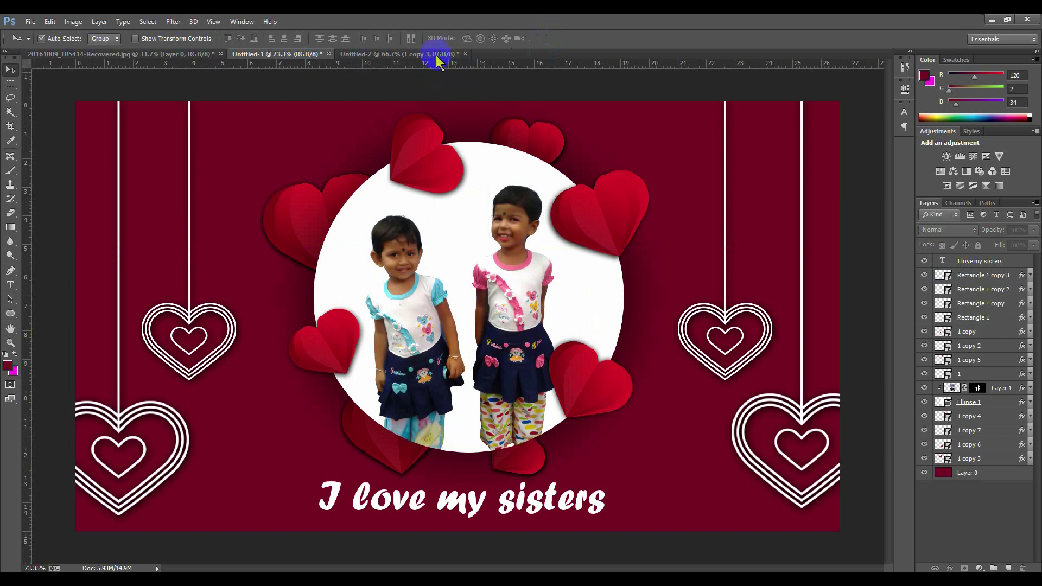
click(436, 55)
key(ctrl+t)
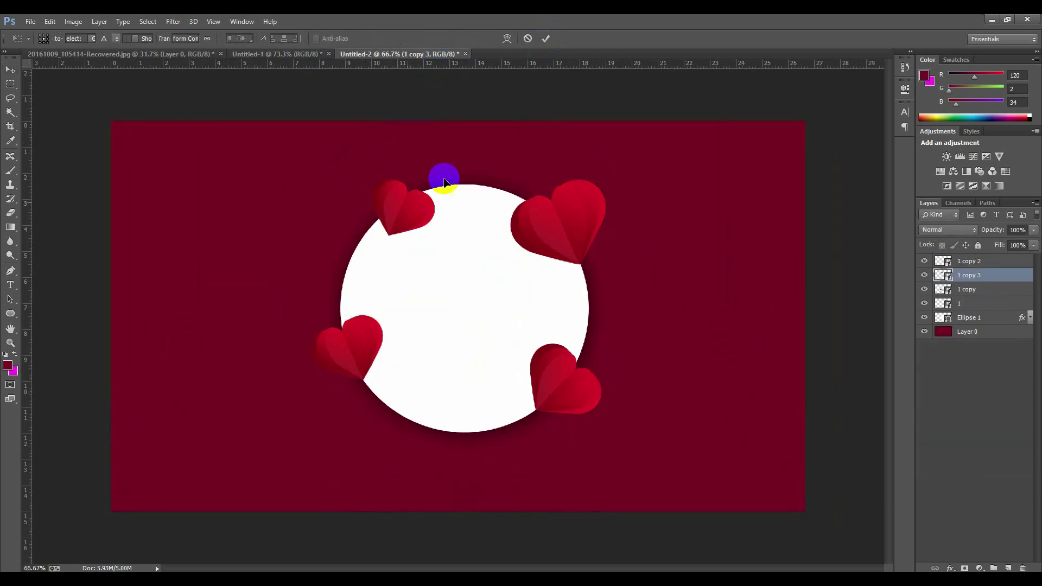
drag(476, 162, 470, 217)
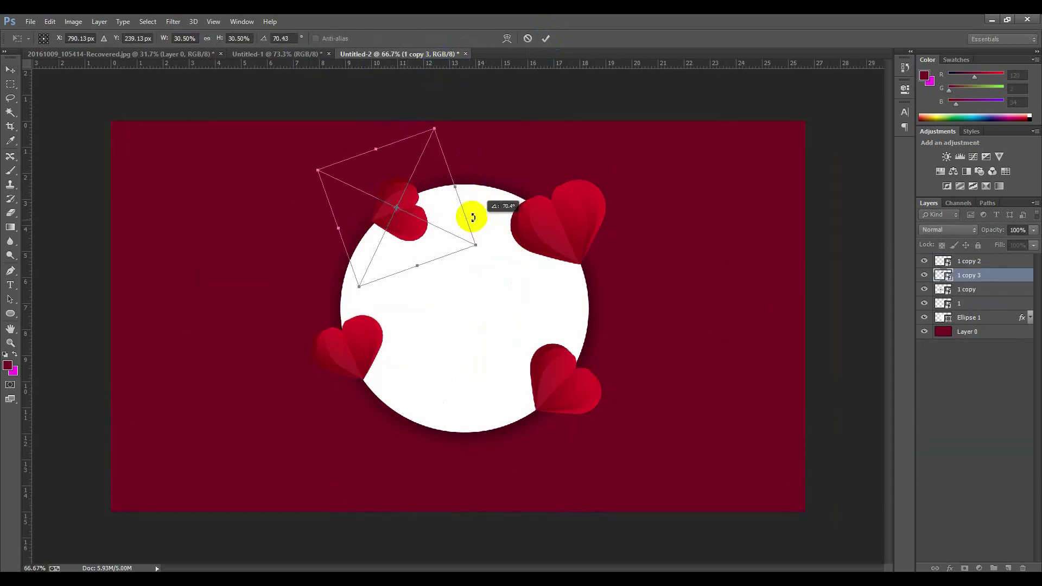
drag(411, 205, 416, 214)
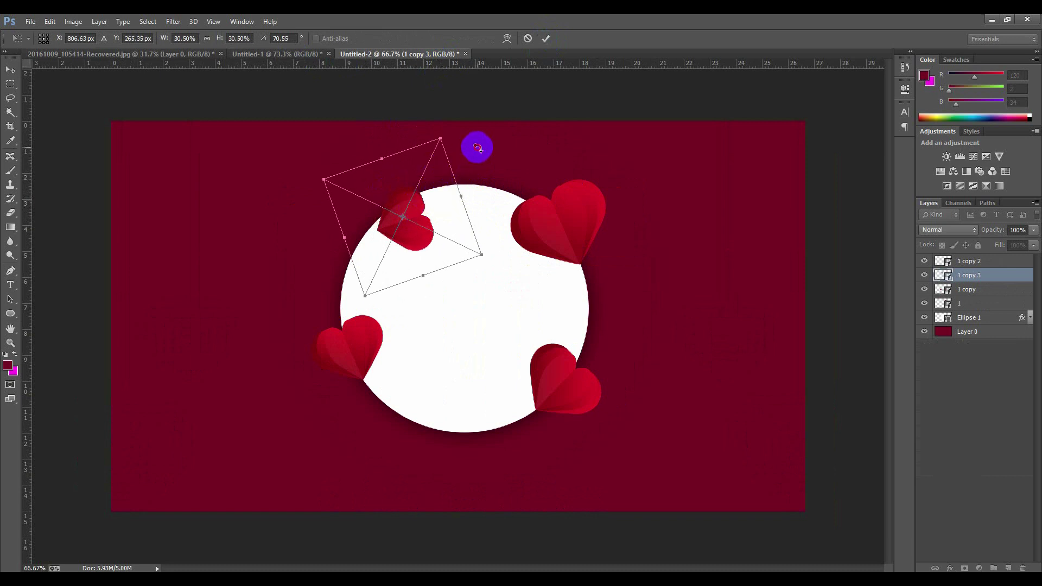
drag(478, 147, 505, 64)
click(546, 39)
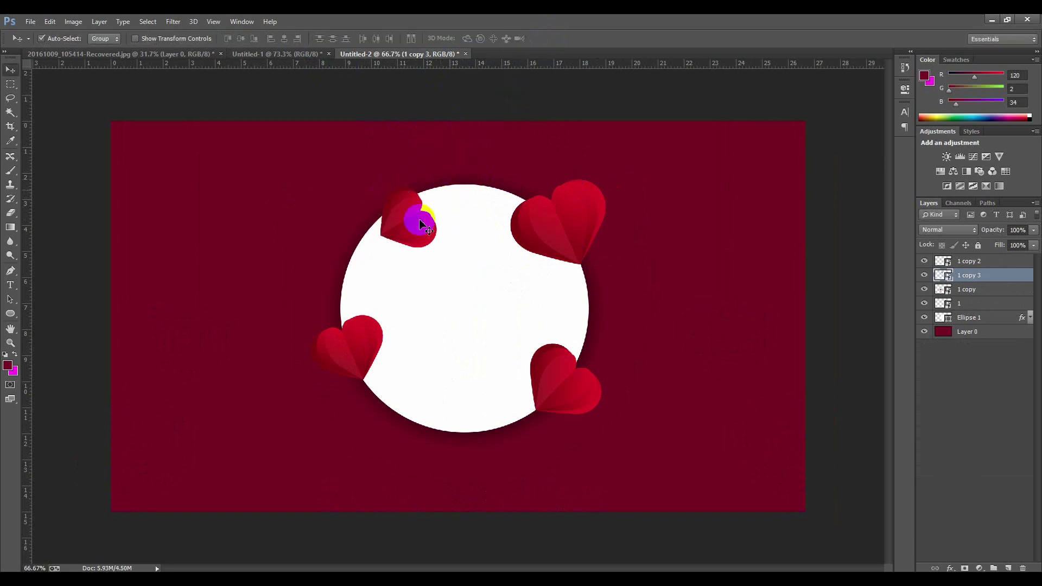
drag(405, 231, 402, 218)
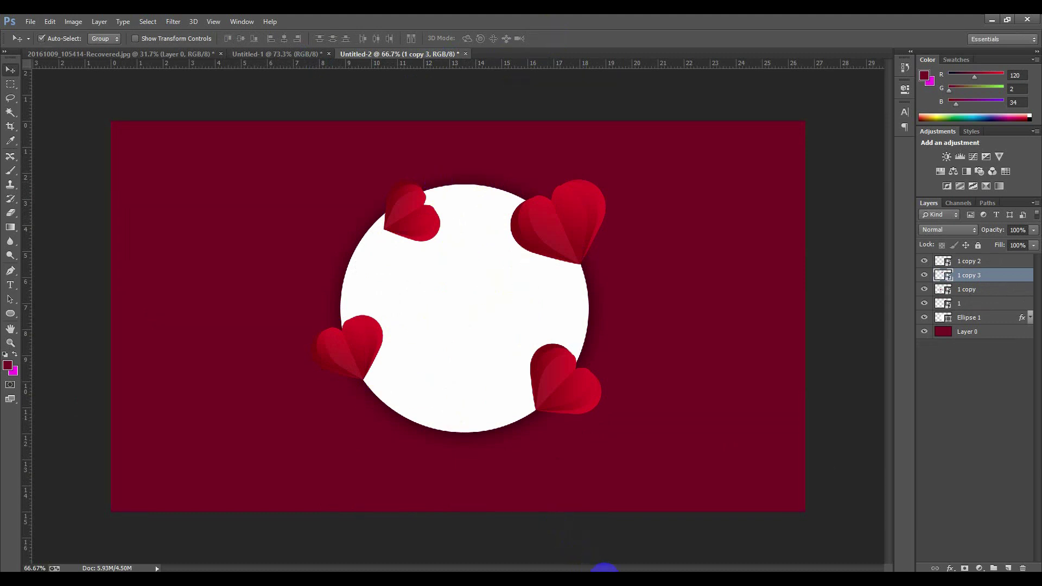
drag(410, 217, 415, 208)
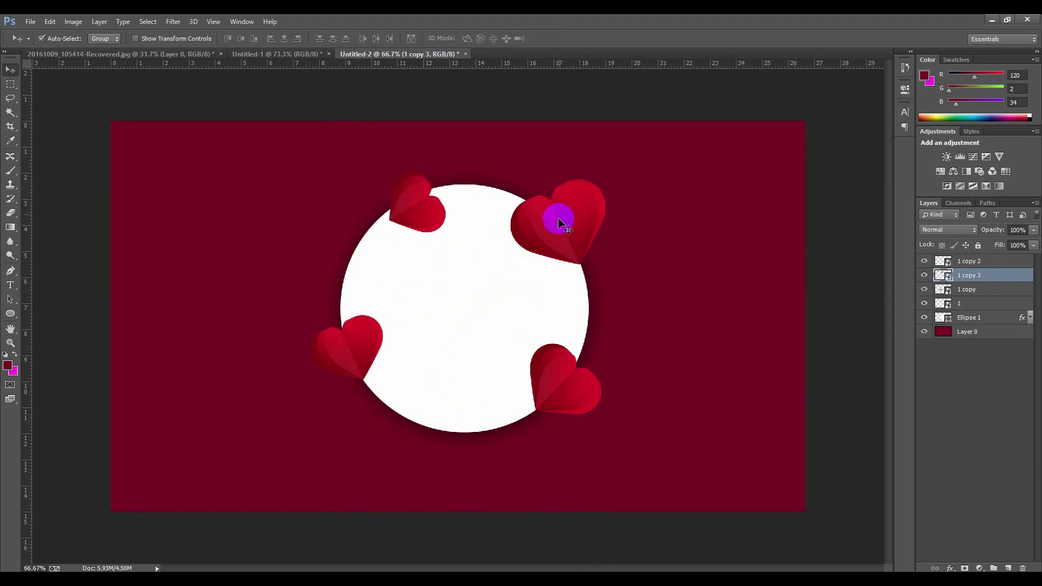
Duplicate the large upper-right heart to the circle's left side, place its layer below Ellipse 1 and tuck it behind the circle.
drag(559, 222, 348, 225)
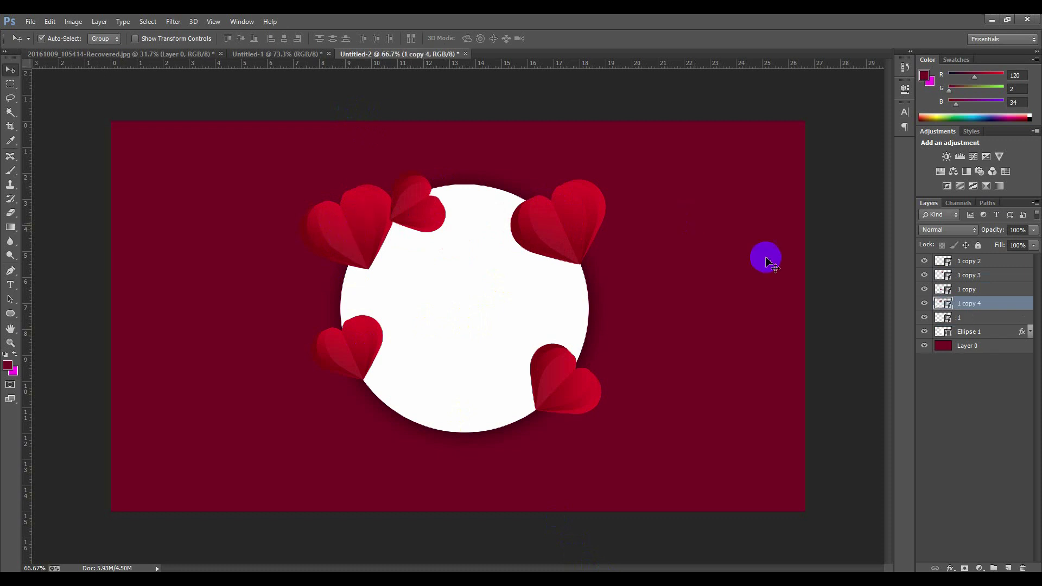
drag(987, 305, 996, 340)
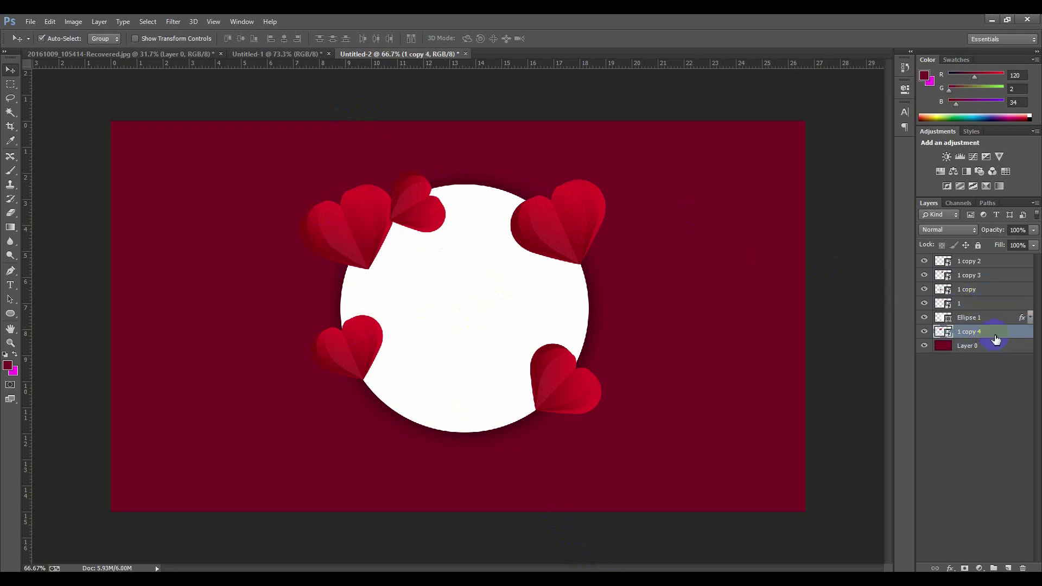
drag(342, 233, 338, 246)
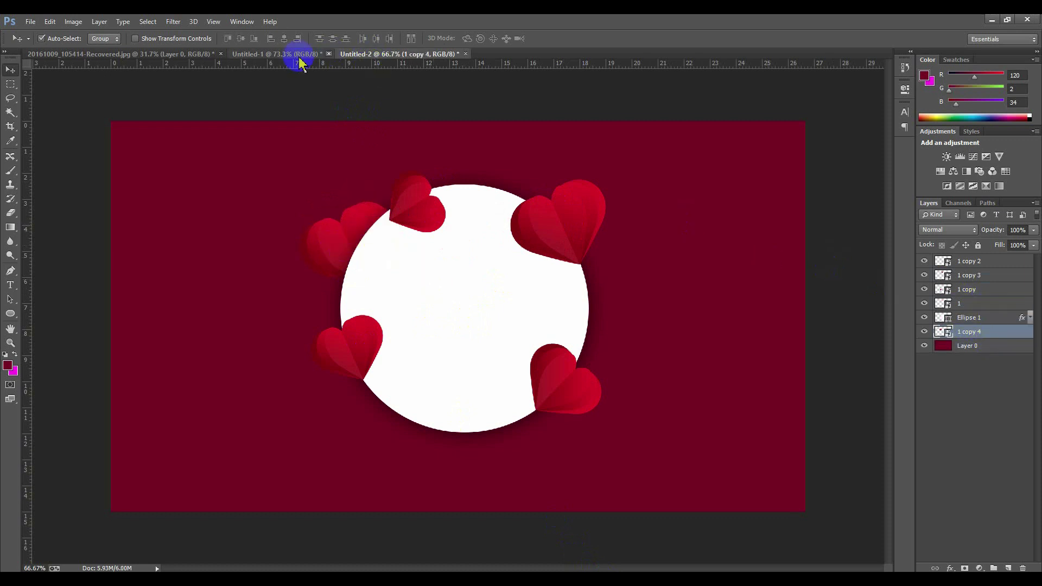
Compare with Untitled-1, then rotate the heart behind the circle's left side to about -3° and scale it to about 51%.
click(298, 57)
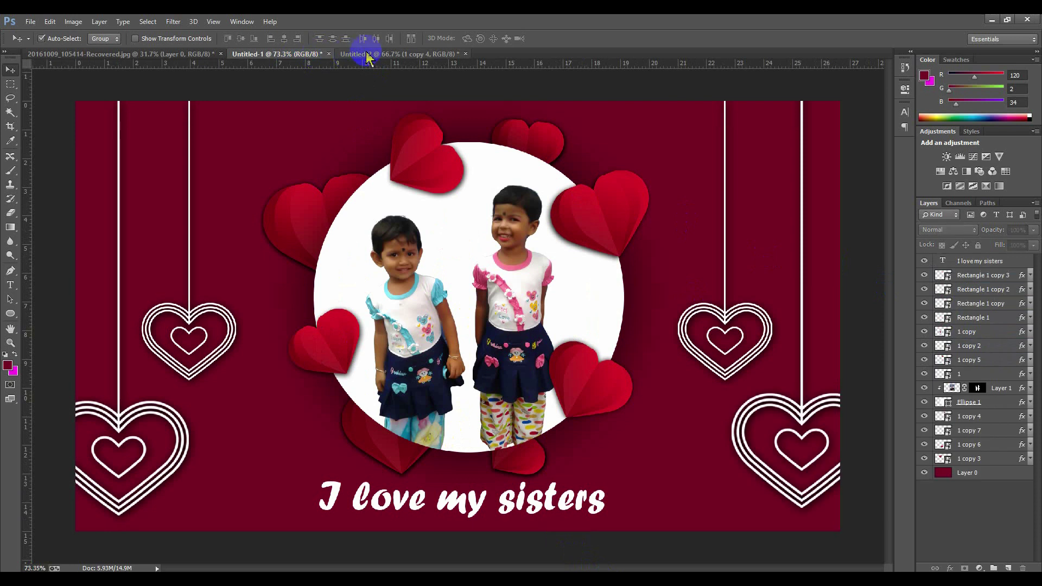
click(395, 57)
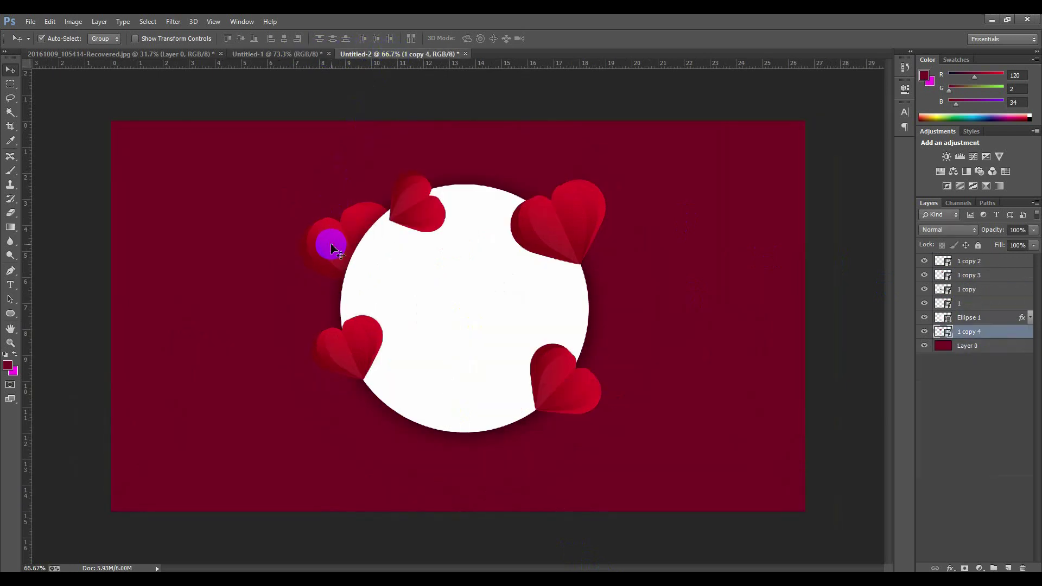
key(ctrl+t)
drag(463, 193, 468, 203)
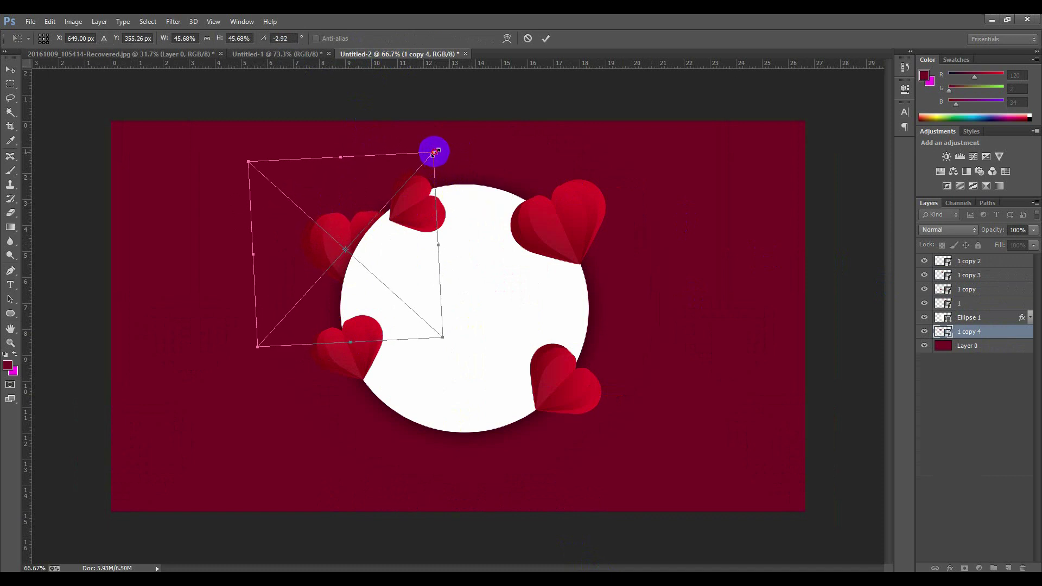
drag(434, 152, 443, 142)
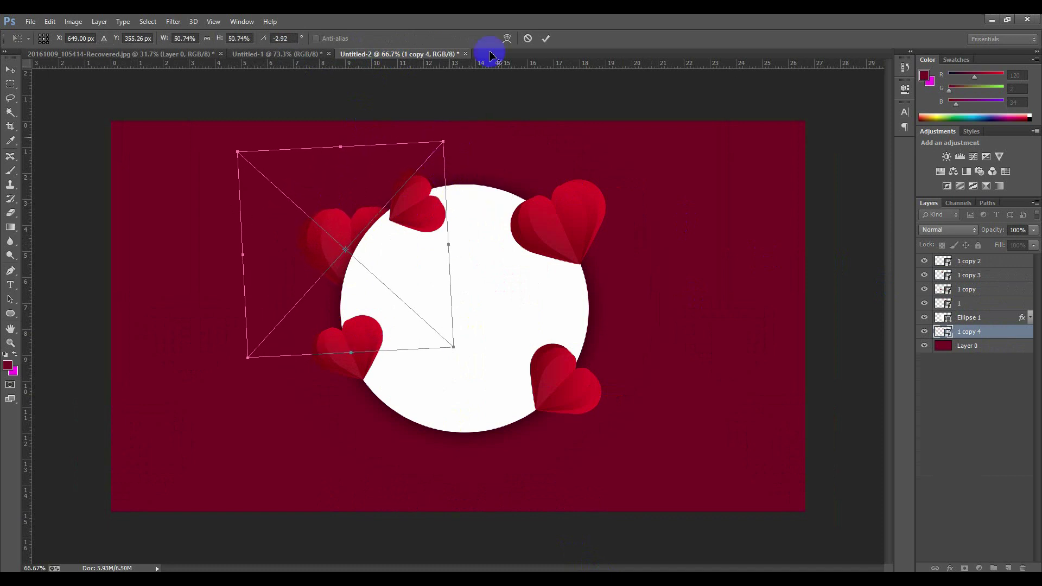
click(546, 39)
Duplicate the heart behind the circle's top edge at about 33% scale and -37° rotation, and place another copy behind the bottom edge.
drag(333, 237, 477, 171)
key(ctrl+t)
drag(588, 87, 503, 100)
drag(496, 178, 498, 444)
click(546, 38)
key(ctrl+j)
Check the Untitled-1 design, then rotate the heart behind the circle's top edge clockwise until it is nearly upright.
click(316, 58)
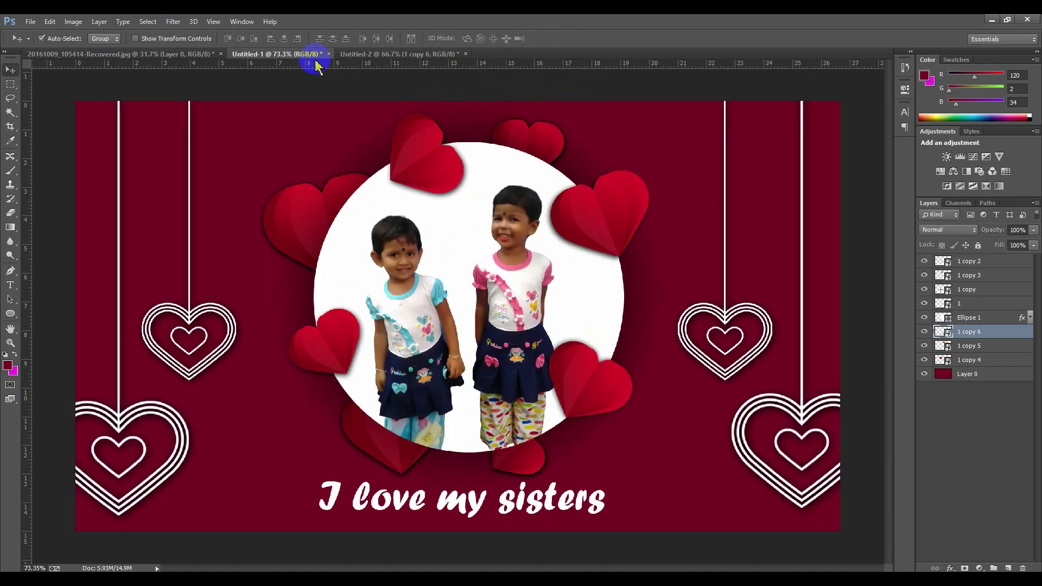
click(426, 54)
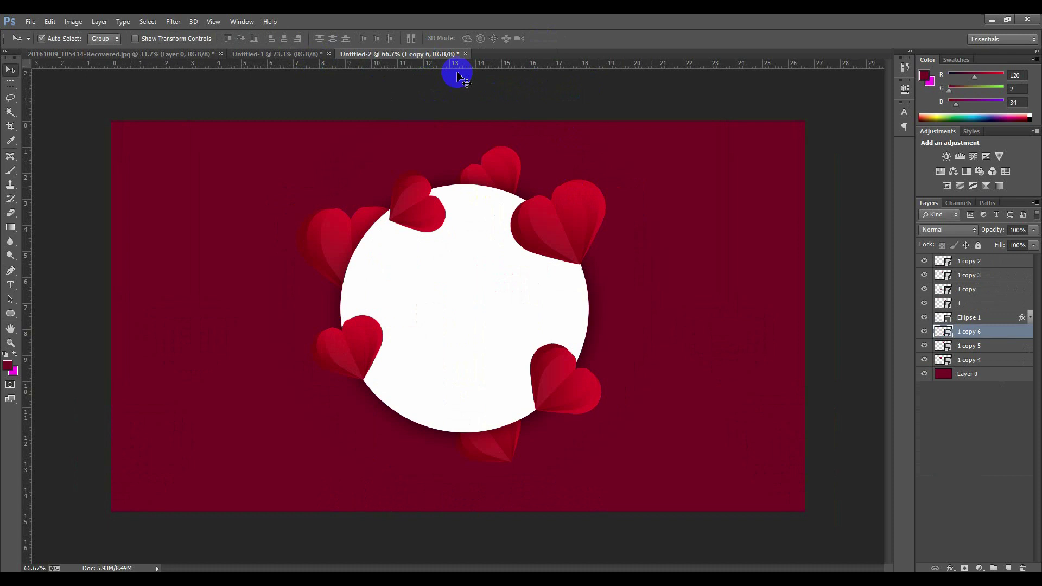
click(511, 173)
key(ctrl+t)
drag(556, 137, 586, 182)
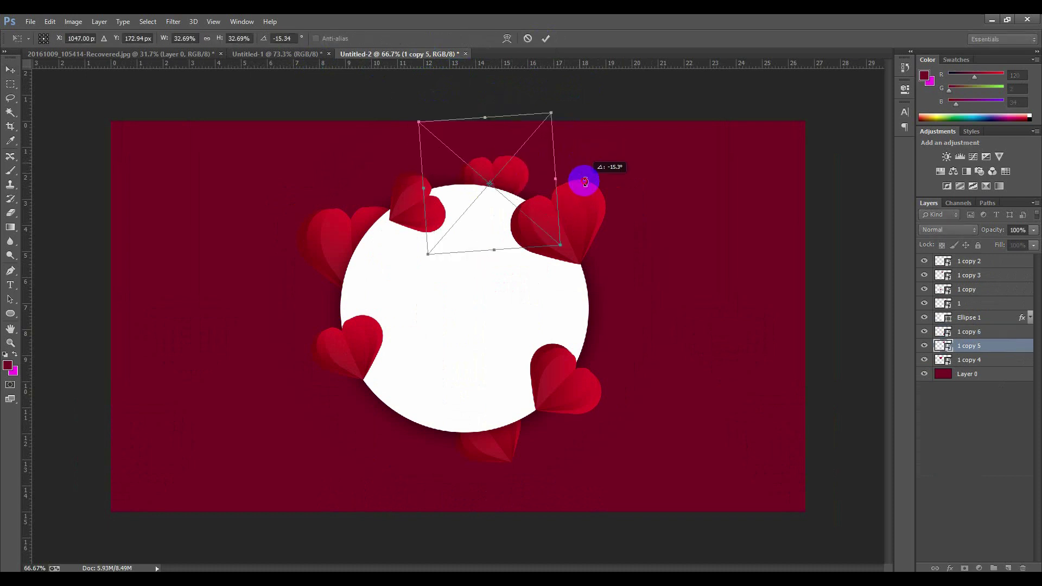
click(549, 39)
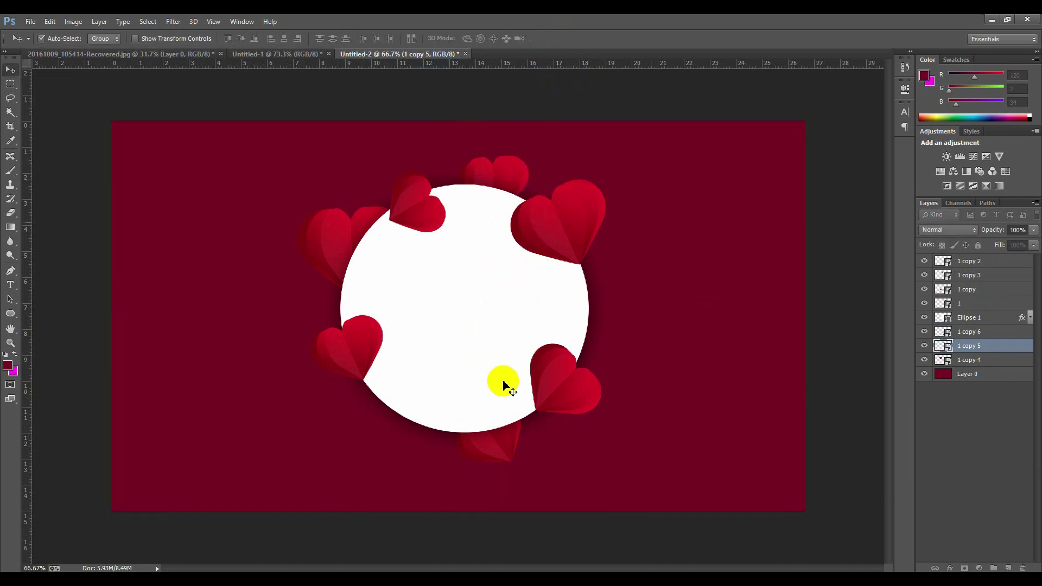
Rotate the heart behind the circle's bottom edge to about 24° and raise it slightly.
click(493, 443)
key(ctrl+t)
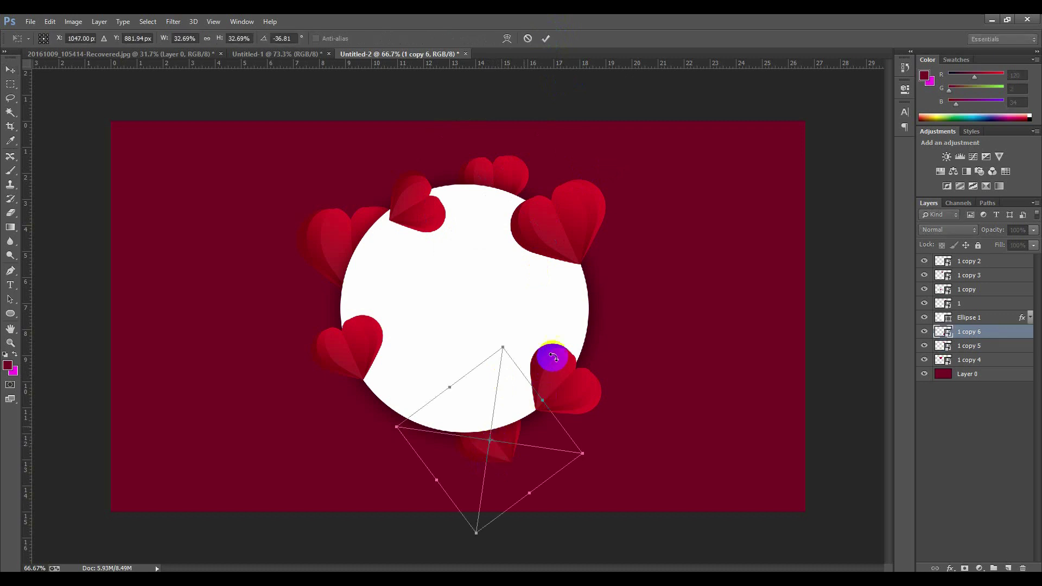
drag(551, 412, 522, 447)
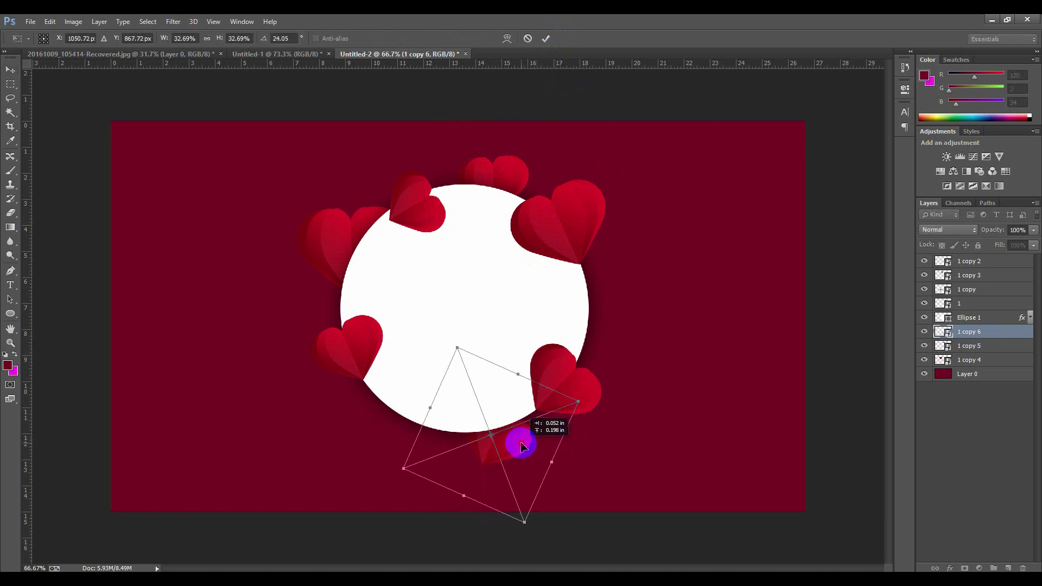
click(546, 39)
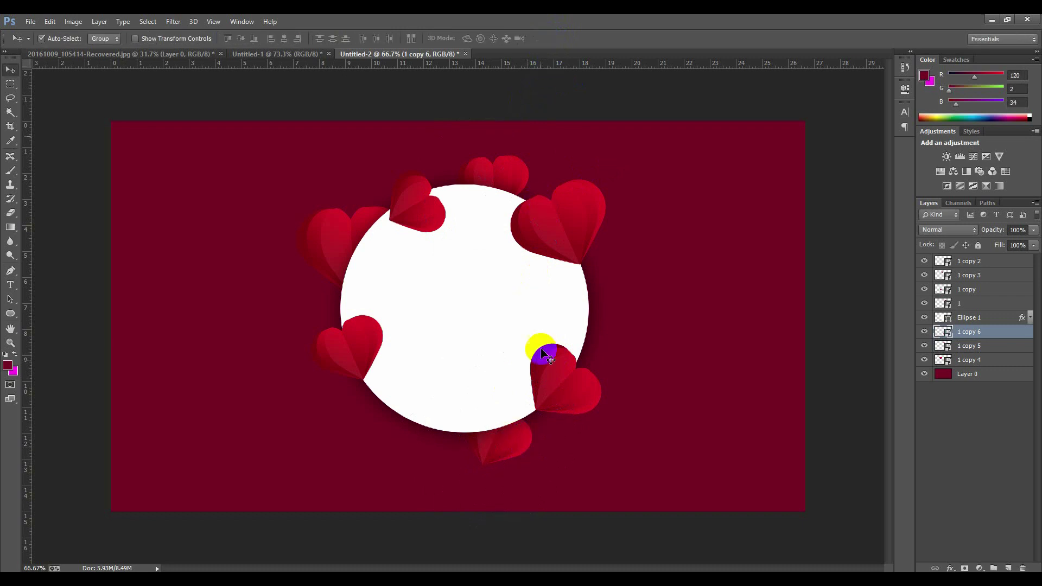
Duplicate the bottom heart behind the circle's lower-left edge, scale the copy to about 41%, rotate it to about -14° and tuck it in.
drag(509, 450, 428, 438)
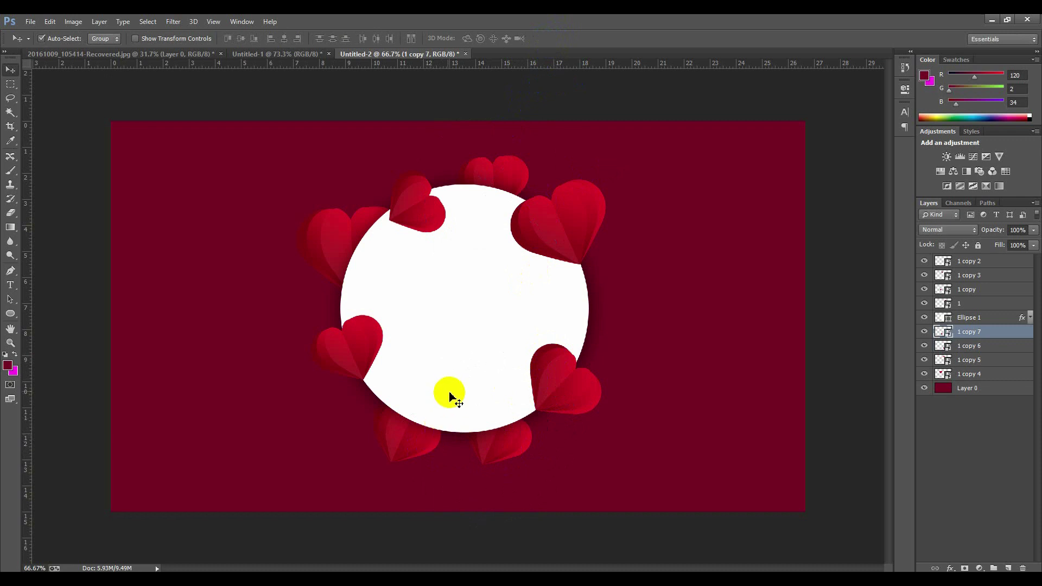
key(ctrl+t)
drag(373, 319, 465, 337)
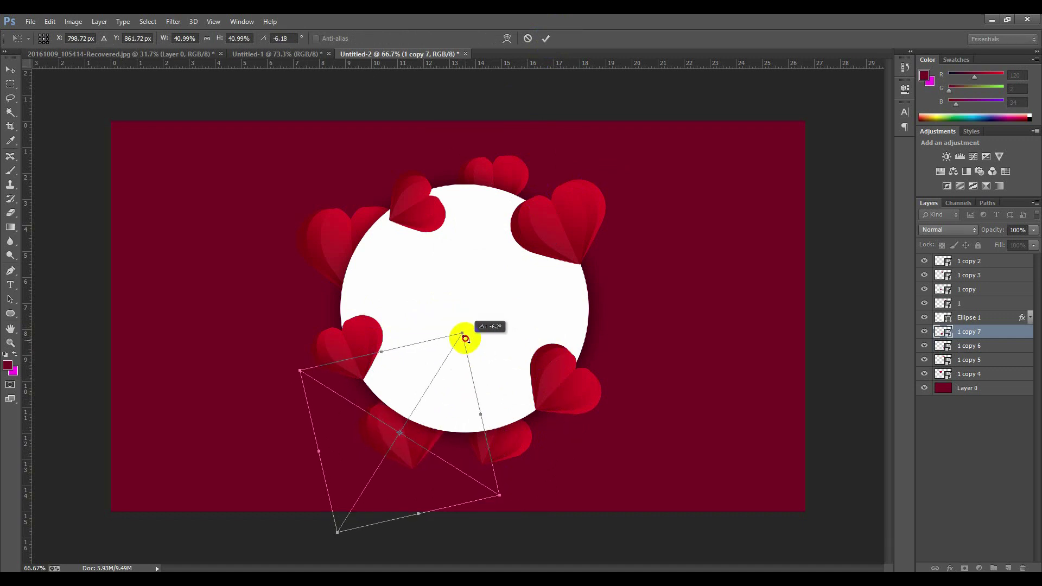
drag(426, 435, 433, 420)
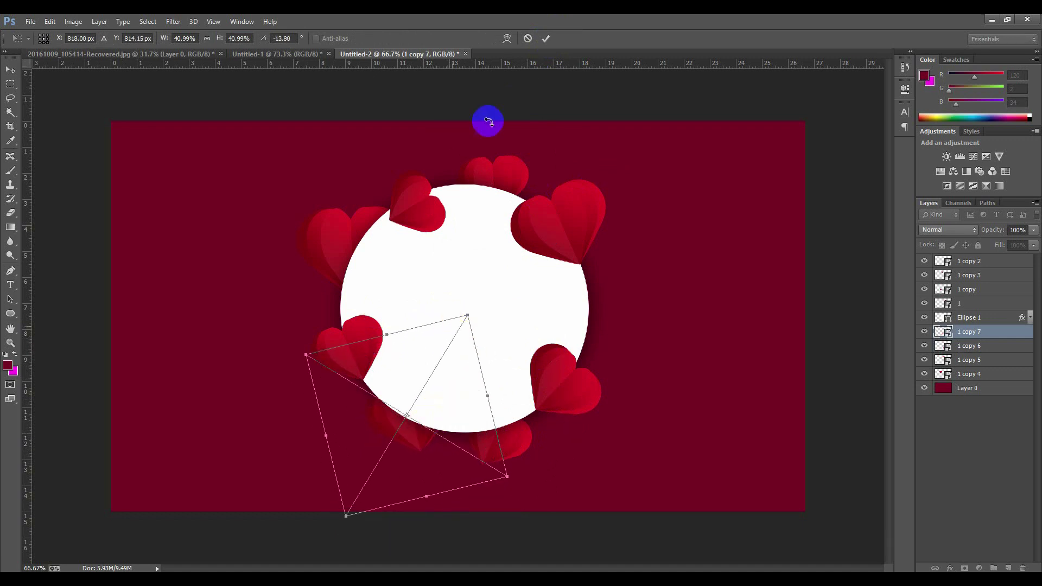
key(Return)
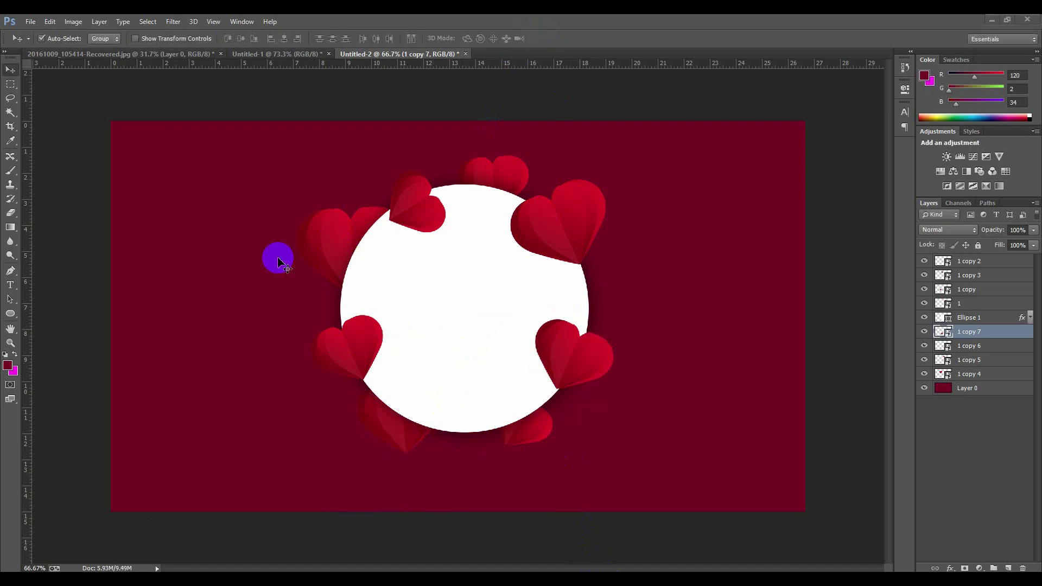
scroll(366, 205, up, 1)
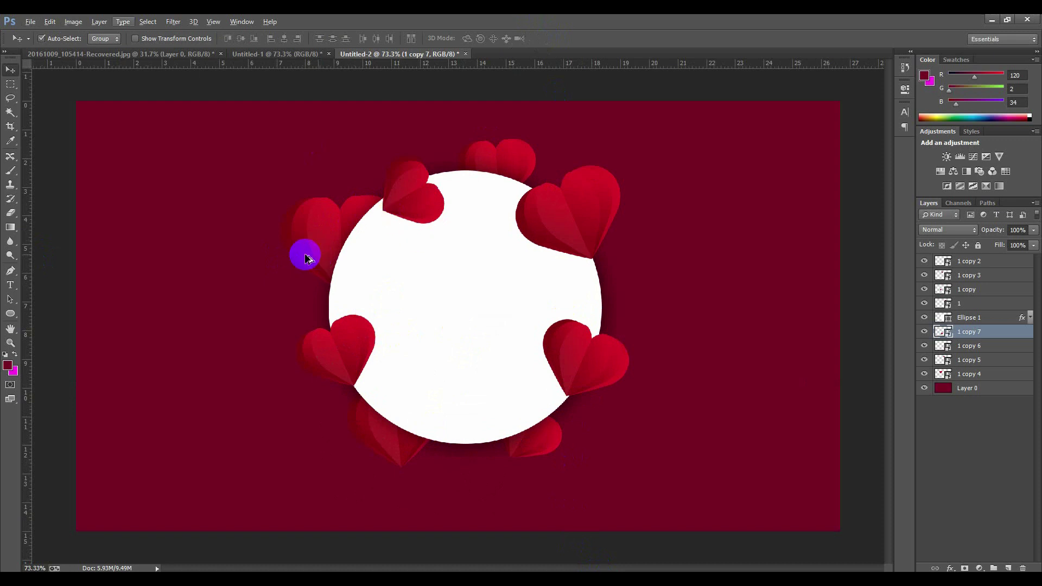
scroll(305, 254, down, 1)
scroll(298, 240, up, 1)
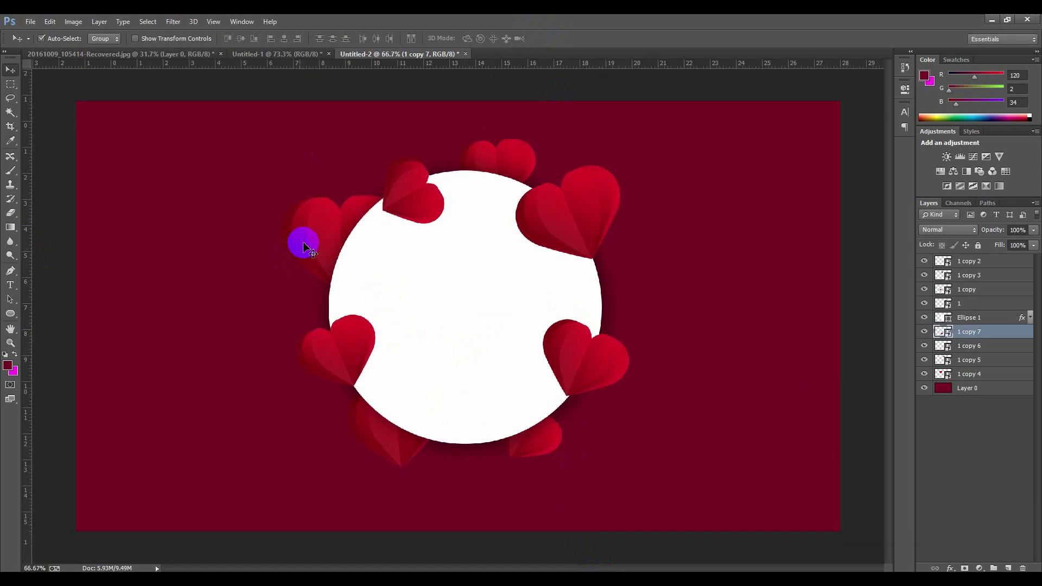
scroll(300, 241, down, 1)
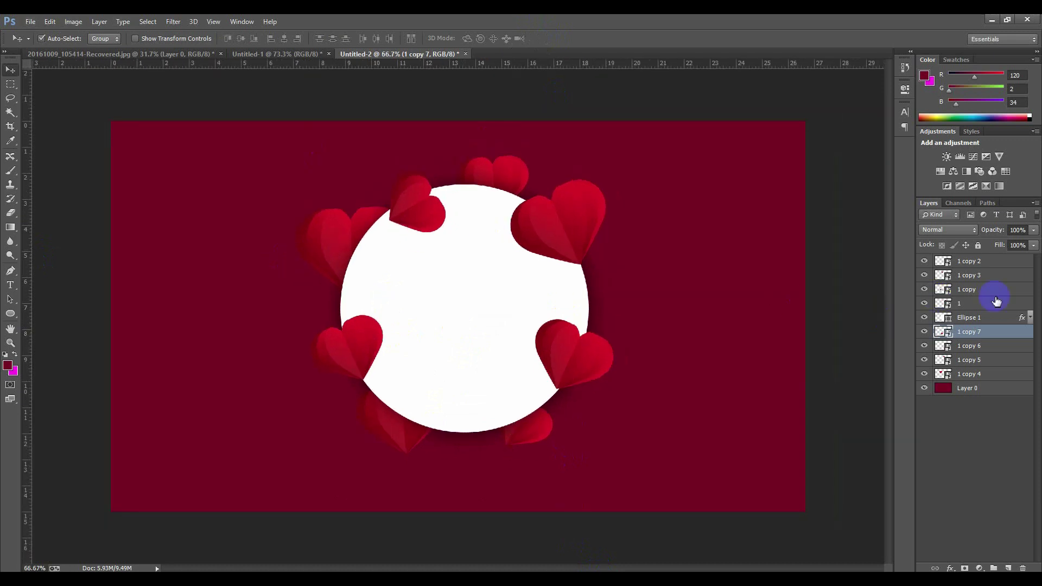
click(1017, 266)
click(1004, 339)
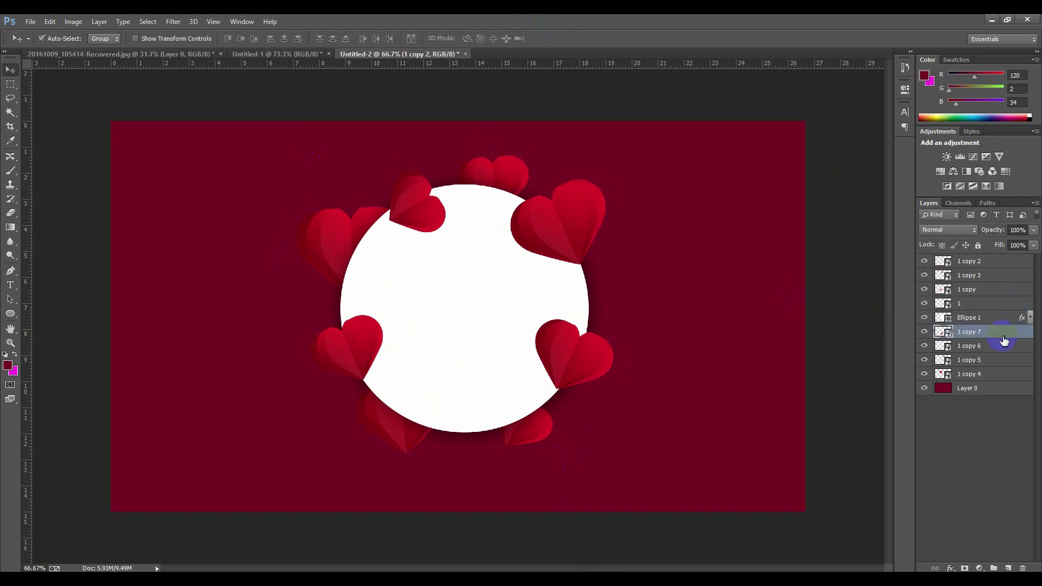
click(1006, 263)
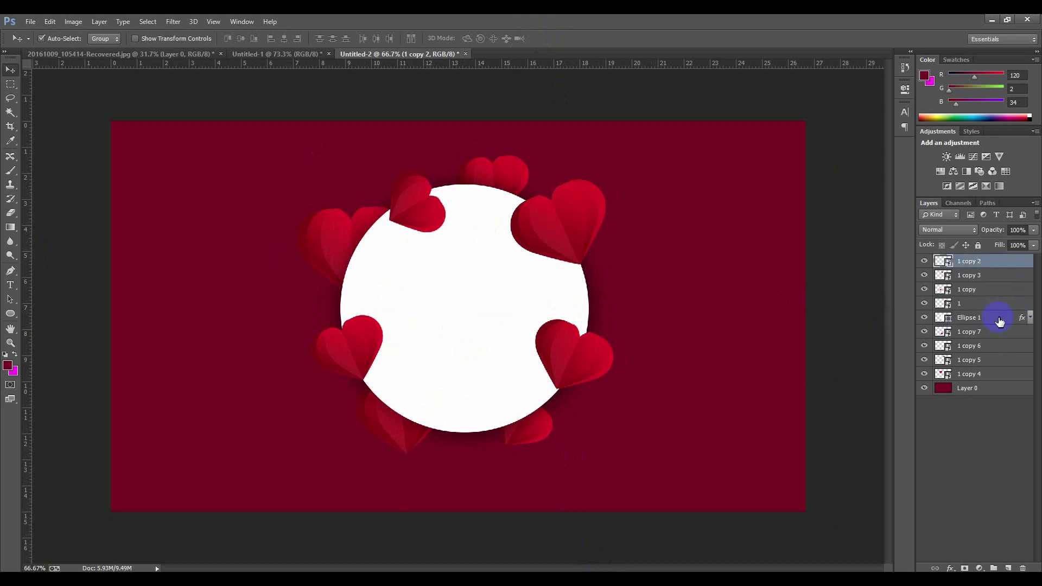
click(986, 294)
click(985, 406)
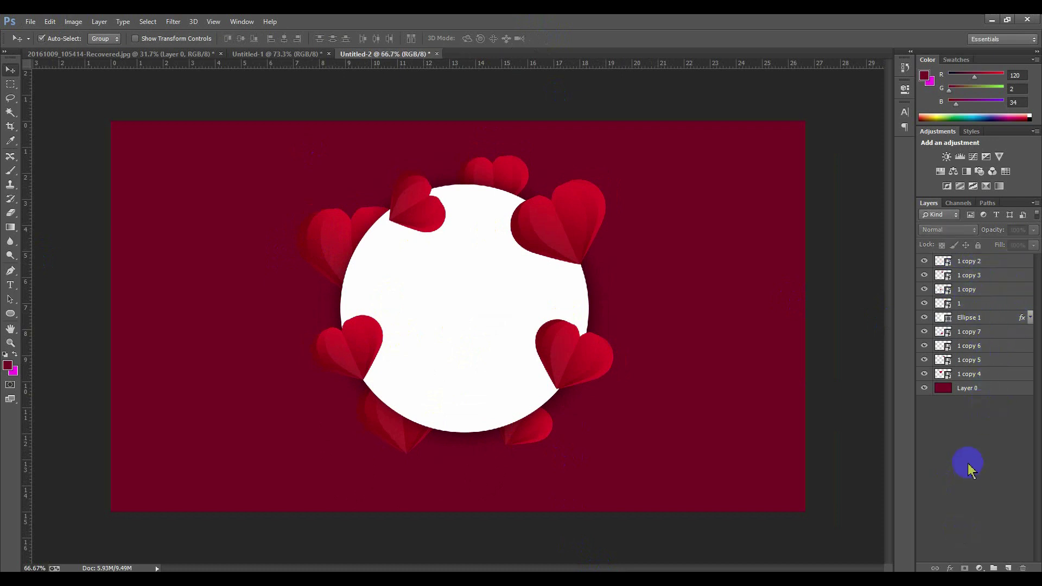
Copy the masked girls' photo from 20161009_105414-Recovered.jpg into Untitled-2 and place its layer directly above Ellipse 1.
click(99, 56)
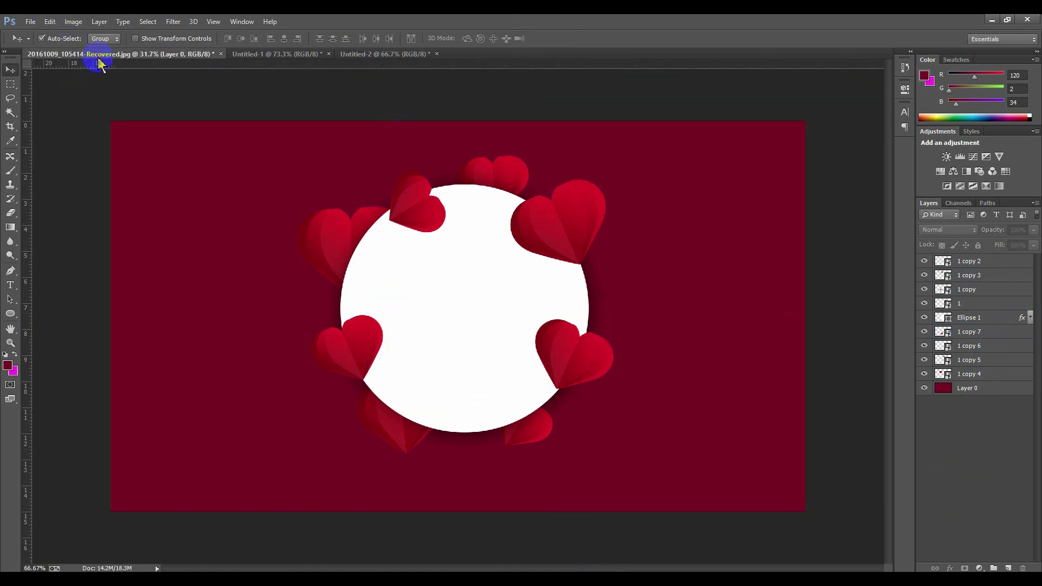
drag(395, 263, 299, 263)
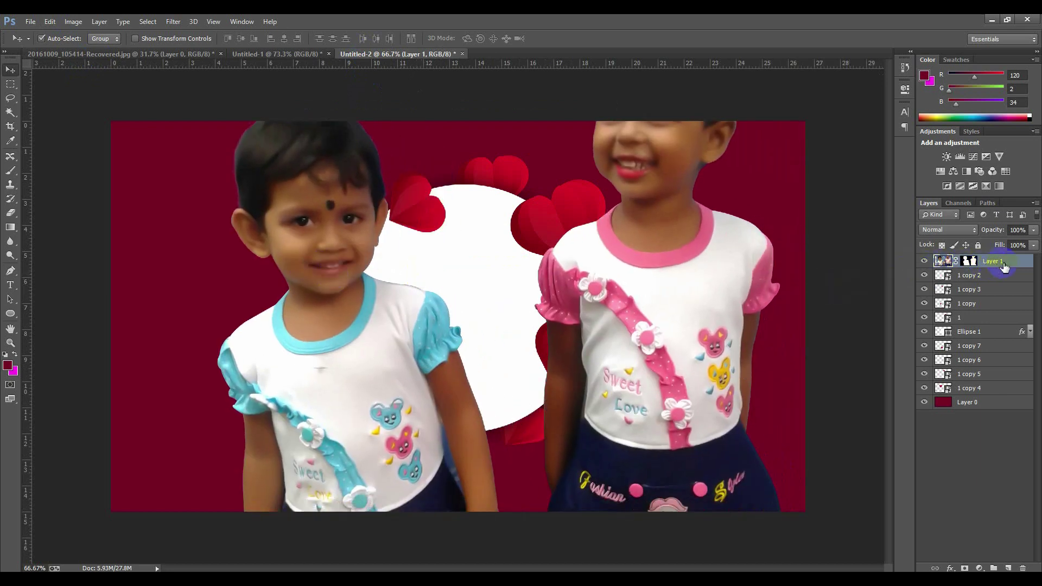
drag(1004, 267, 1007, 324)
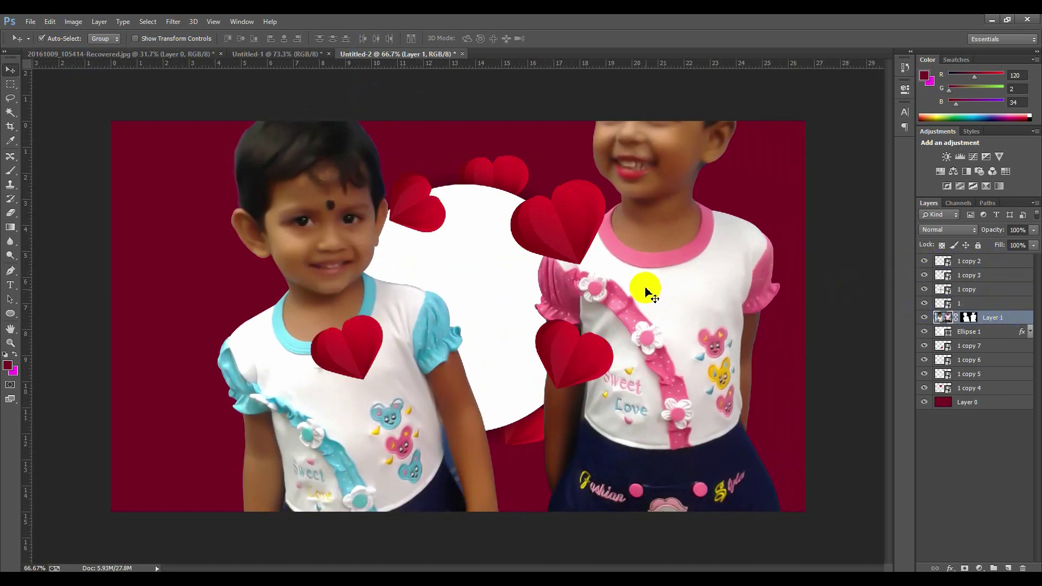
Scale the girls' photo down to about 25% and position both girls over the white circle.
key(ctrl+t)
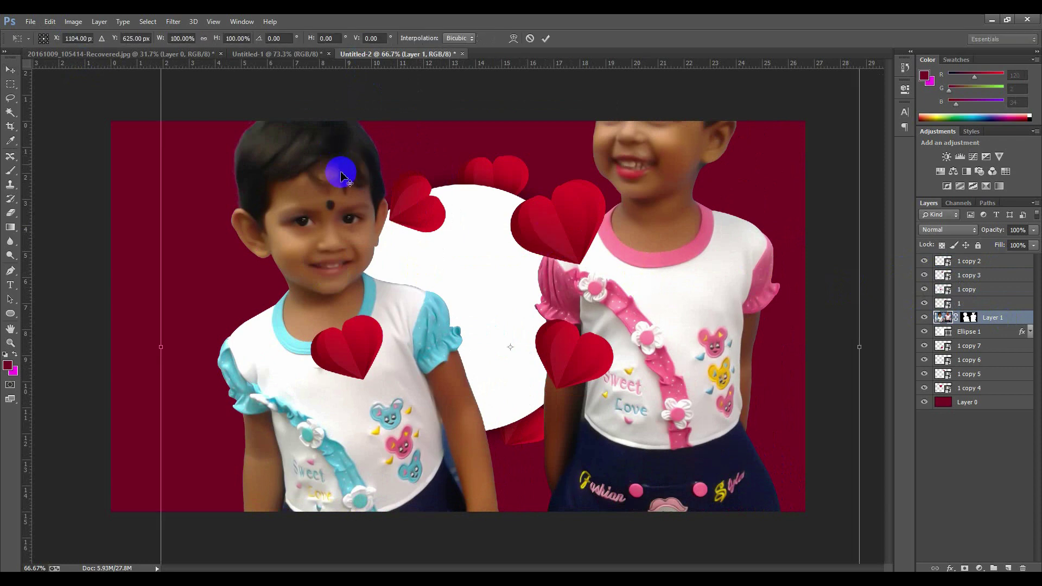
key(ctrl+minus)
key(ctrl+minus)
drag(308, 97, 404, 273)
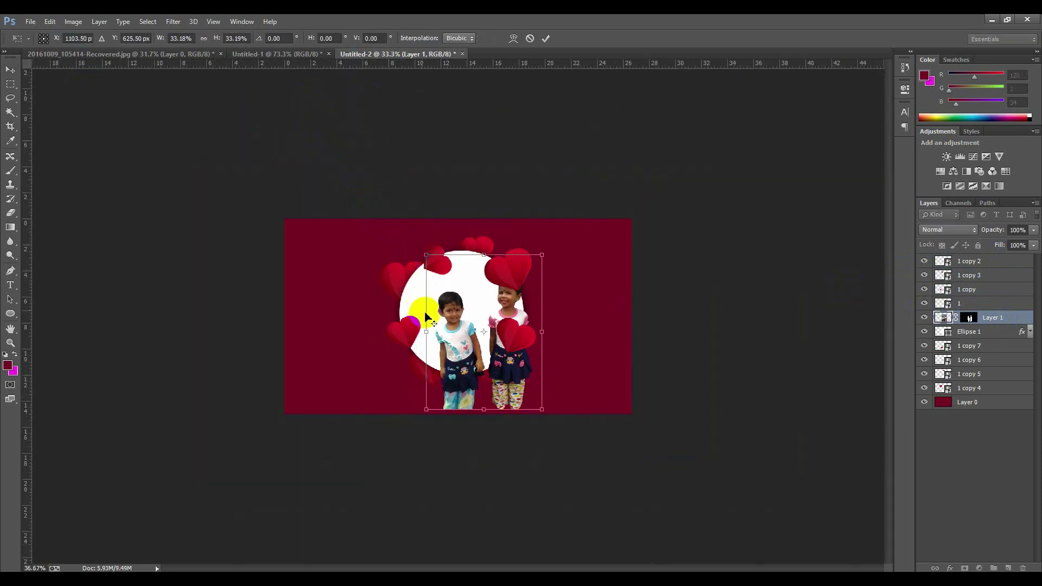
scroll(425, 315, up, 8)
drag(437, 352, 404, 329)
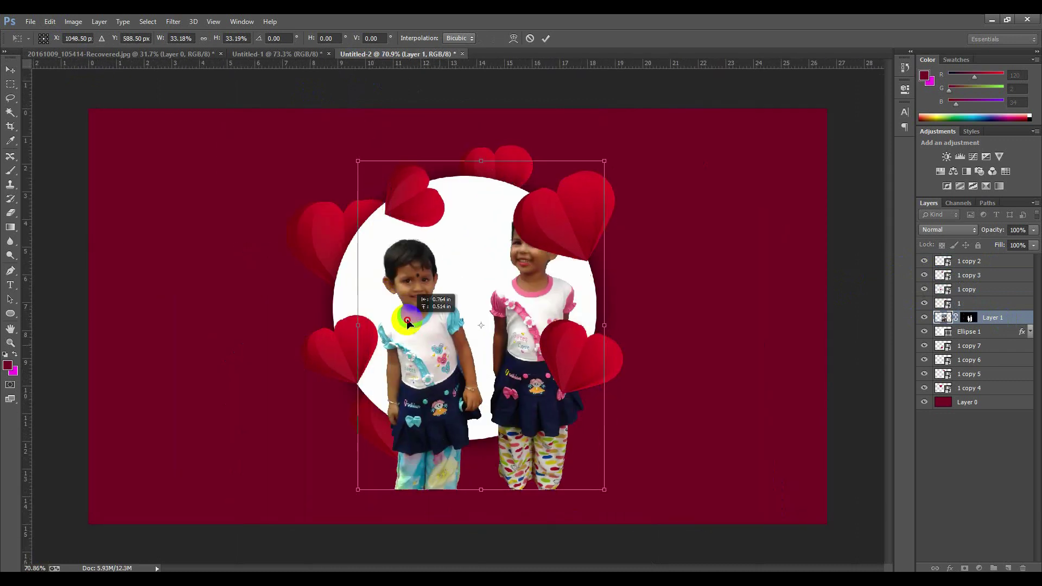
drag(603, 161, 577, 194)
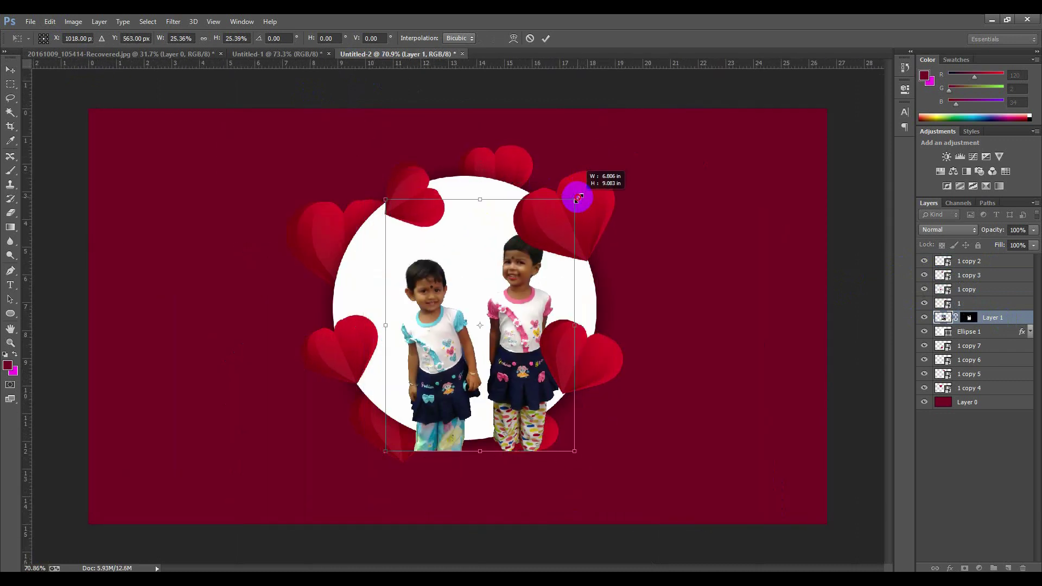
drag(472, 314, 441, 311)
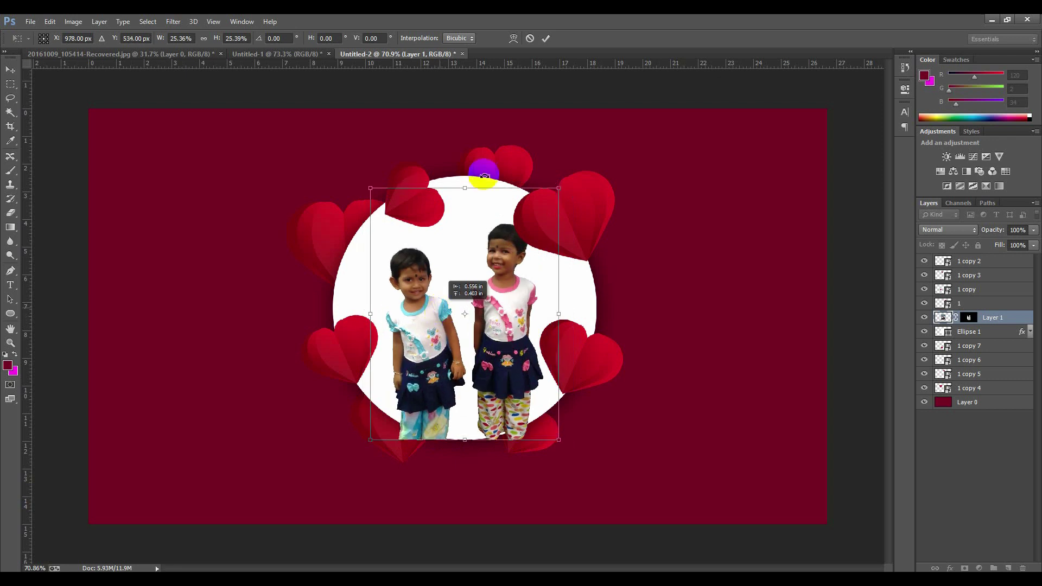
click(547, 38)
scroll(460, 319, up, 1)
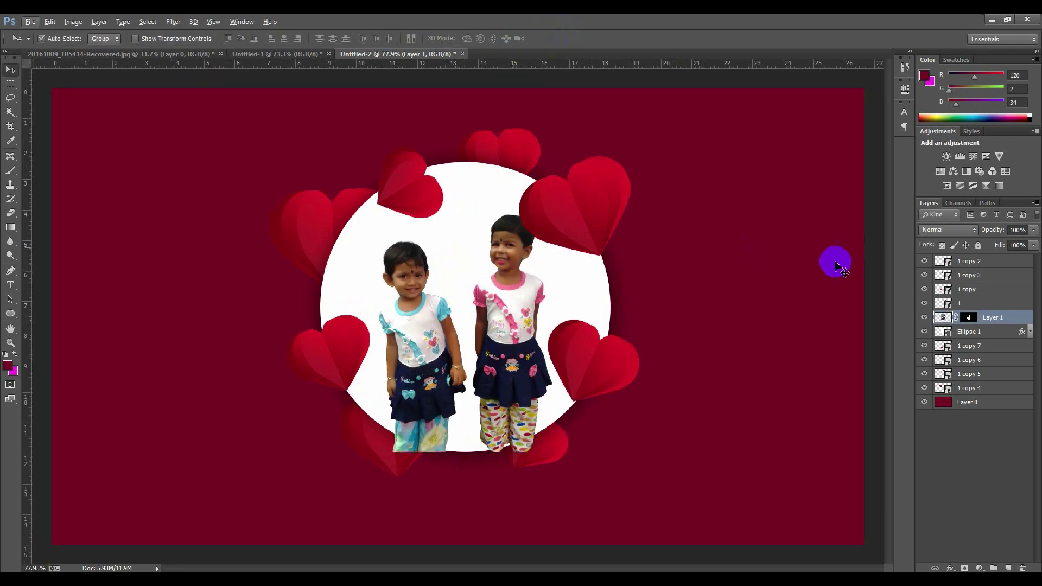
Clip the girls' photo layer to the white circle with a clipping mask.
right_click(1012, 324)
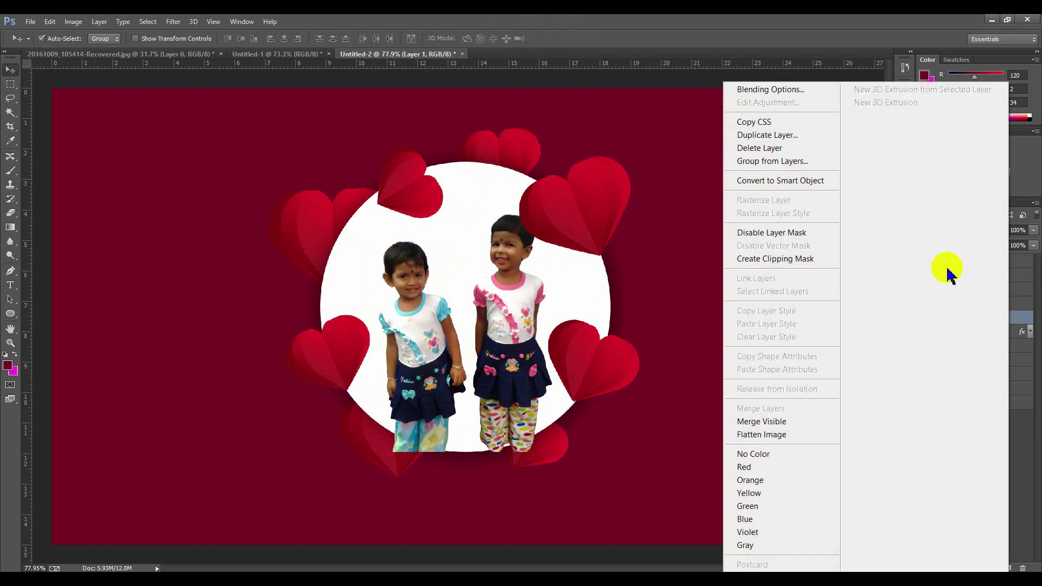
right_click(1021, 326)
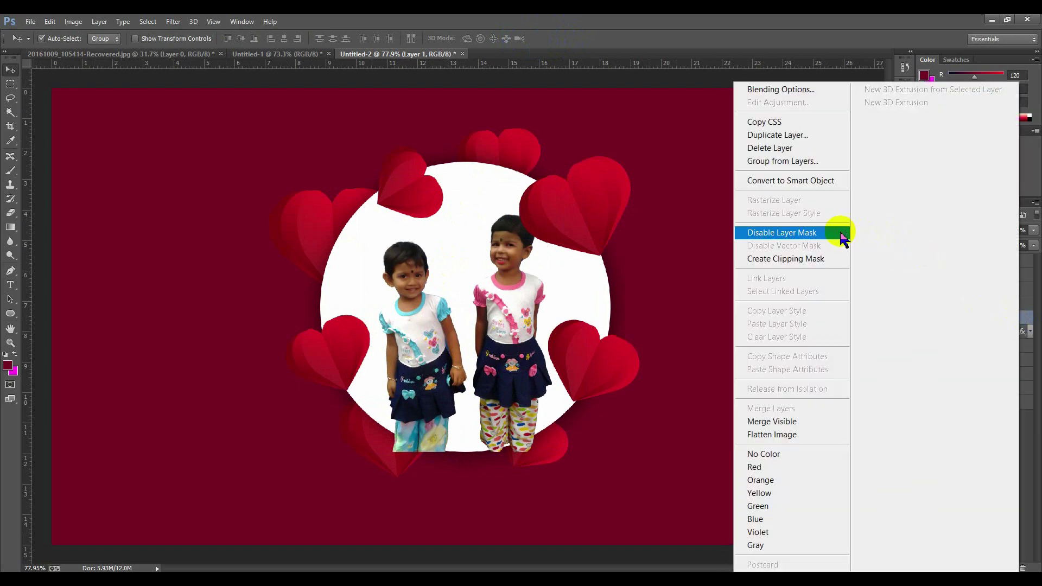
click(824, 260)
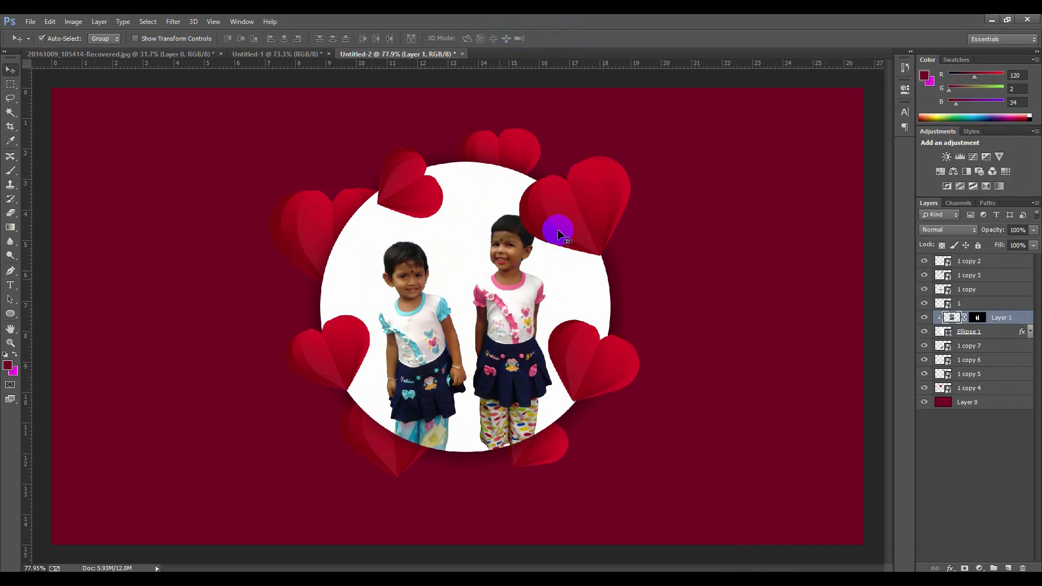
Scale the large heart on the circle's upper-right edge to about 37% and rotate it to about -26°.
click(597, 211)
key(ctrl+t)
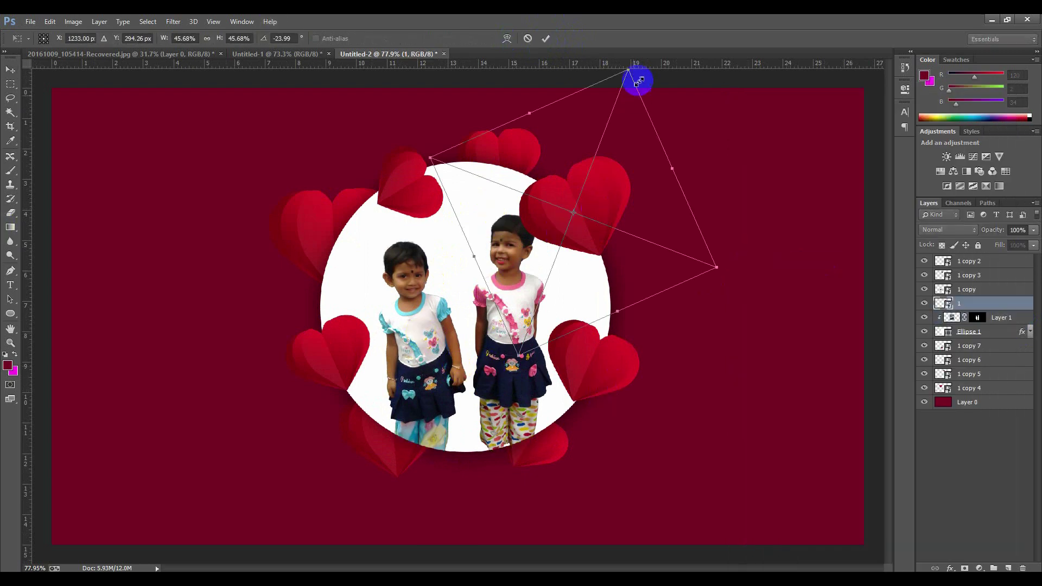
drag(630, 71, 598, 72)
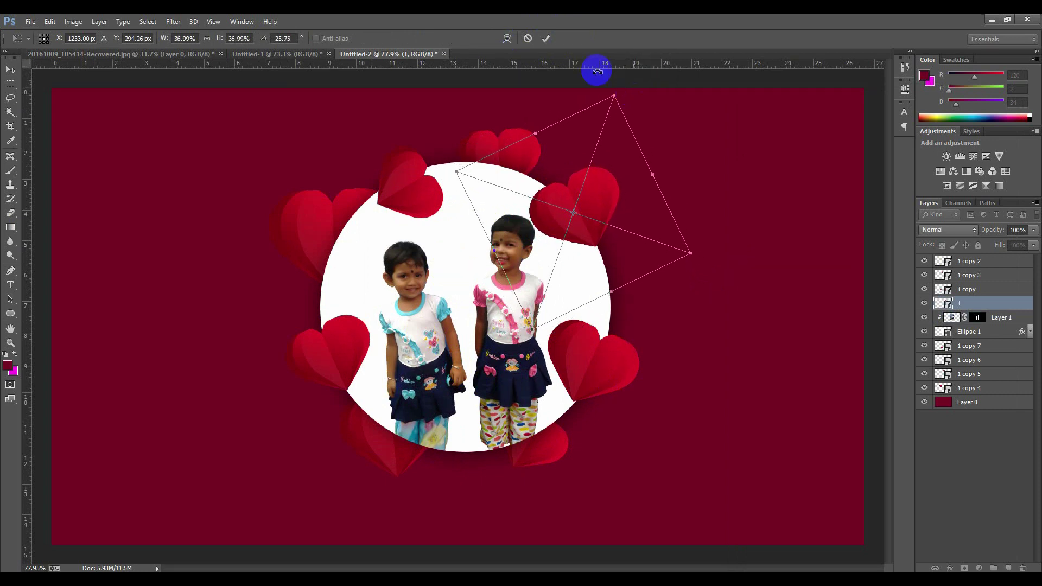
click(546, 38)
Enlarge the clipped girls' photo to about 101%, shift it slightly to the left, and deselect the layer.
click(410, 331)
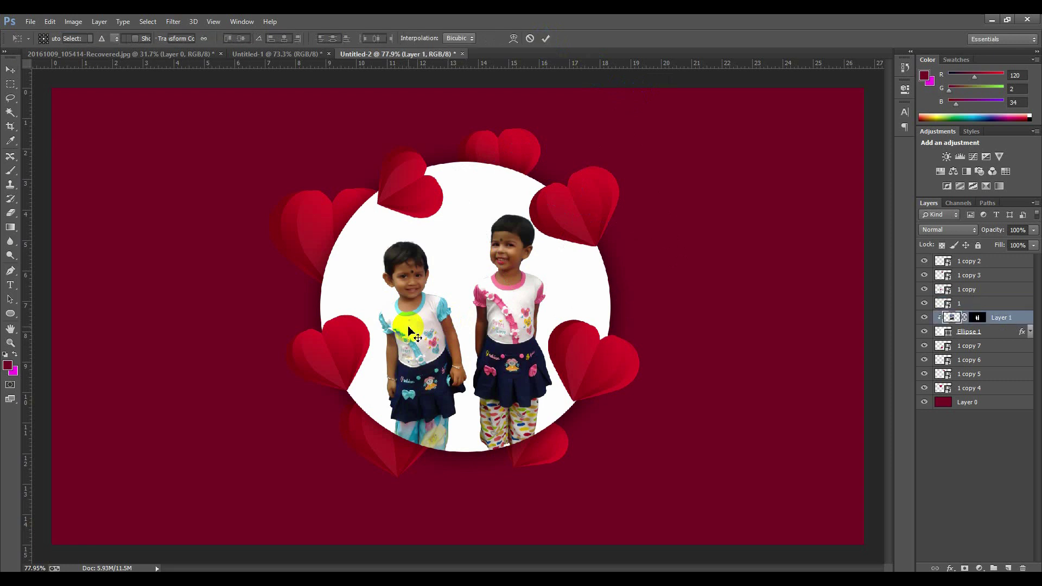
key(ctrl+t)
drag(567, 175, 570, 174)
drag(512, 323, 507, 323)
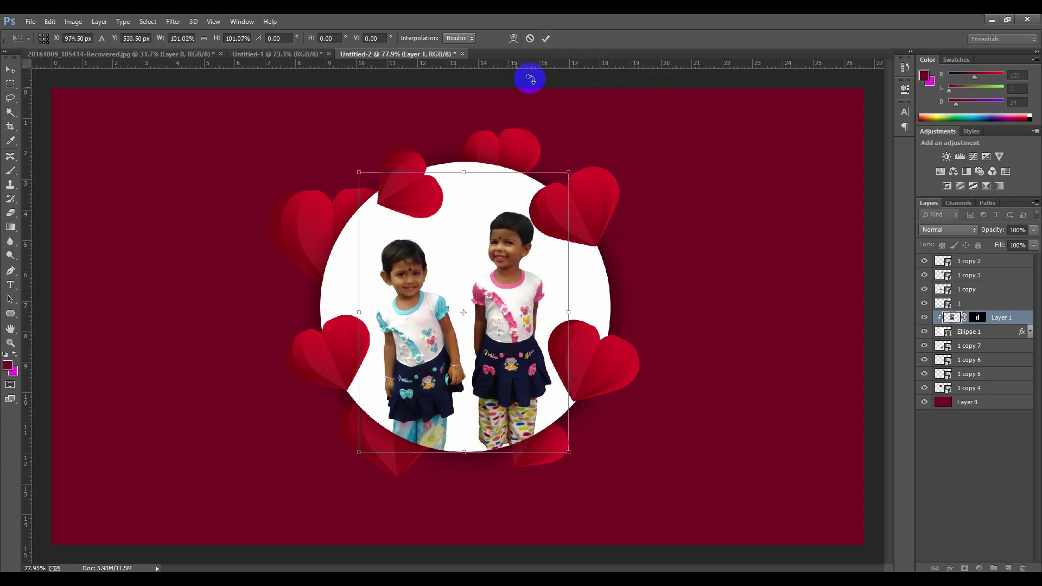
scroll(540, 192, down, 2)
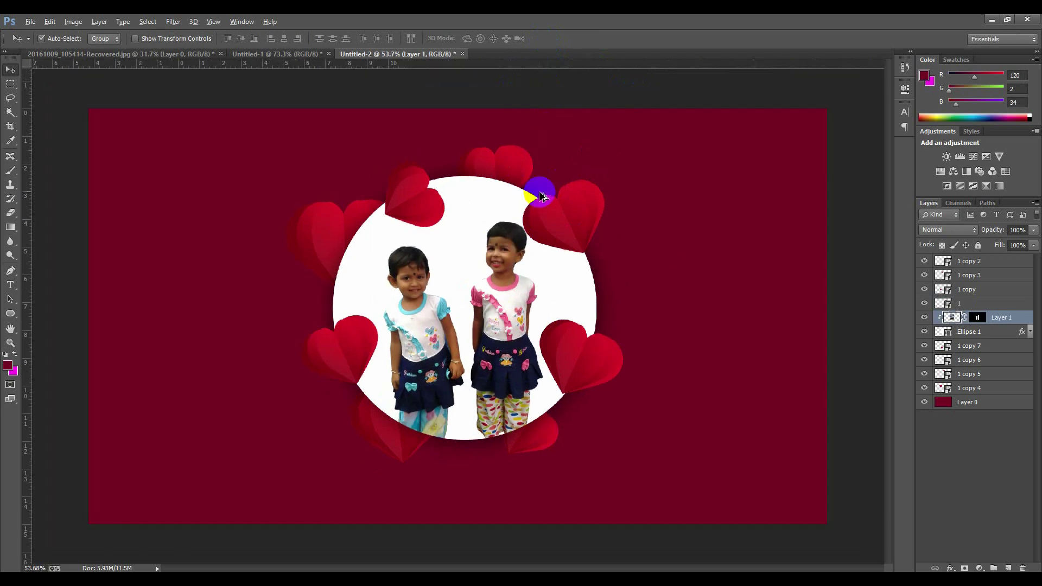
scroll(417, 249, up, 1)
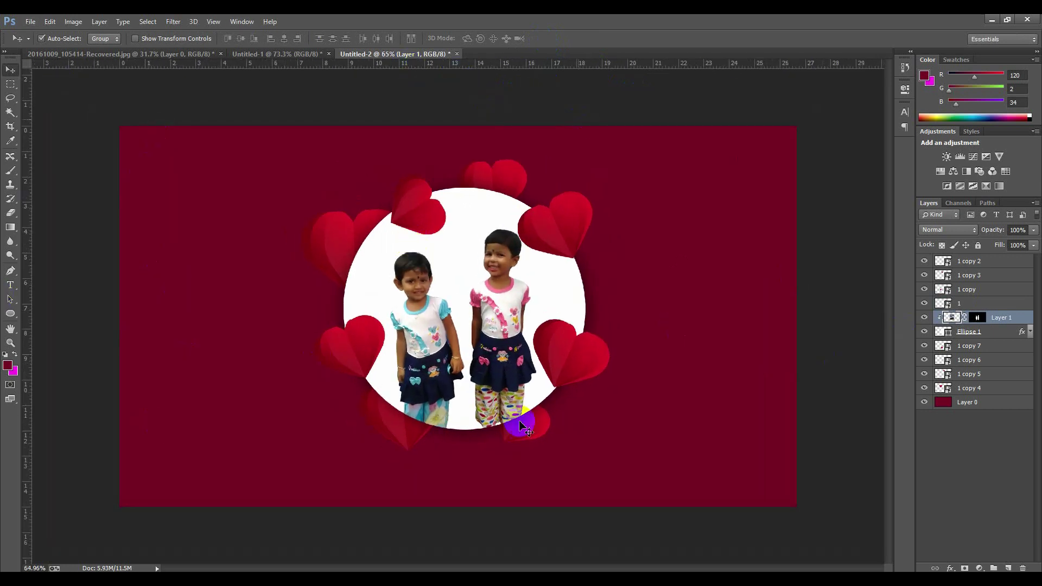
click(994, 452)
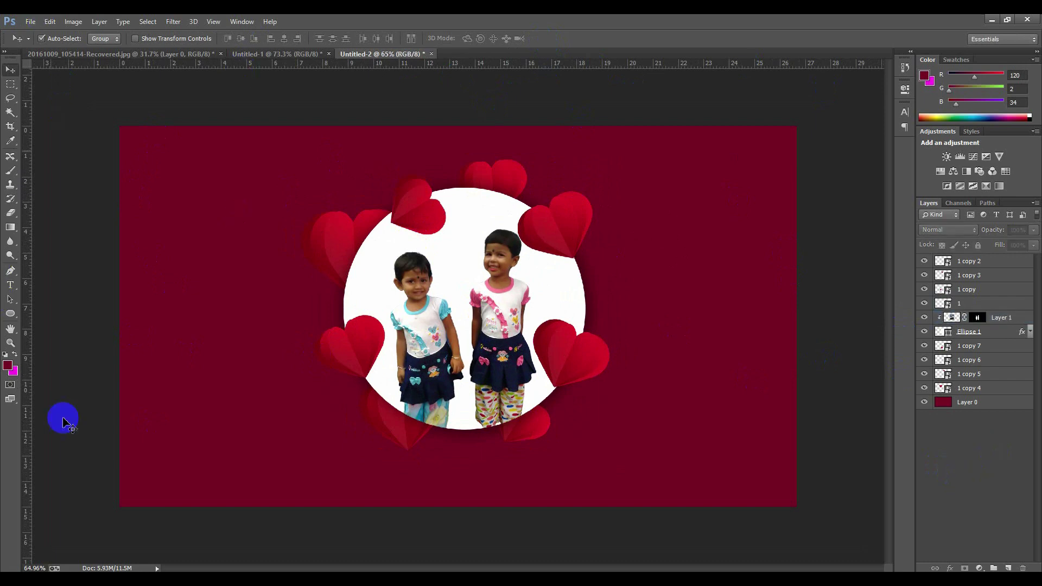
Place 4.png from the Documents folder, scaled to about 32%, on the maroon area left of the circle.
click(142, 580)
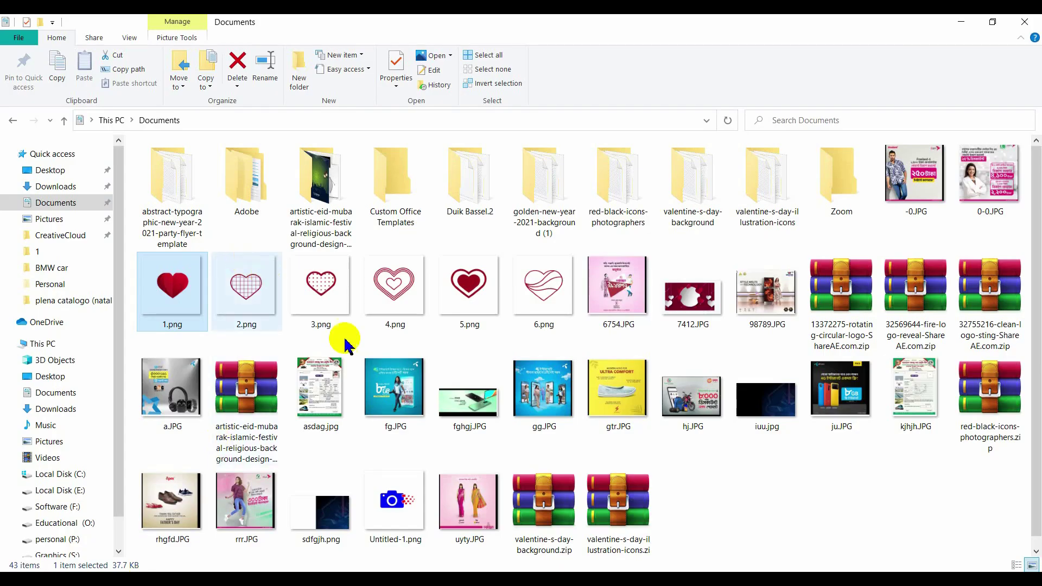
drag(416, 280, 231, 311)
drag(342, 267, 170, 304)
drag(475, 169, 389, 251)
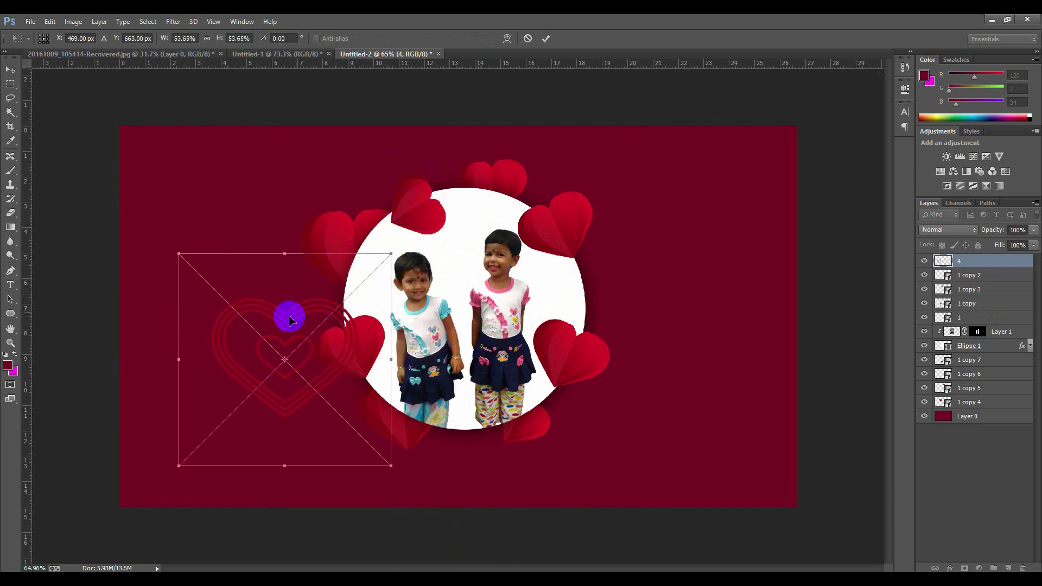
drag(289, 314, 217, 279)
drag(324, 214, 282, 258)
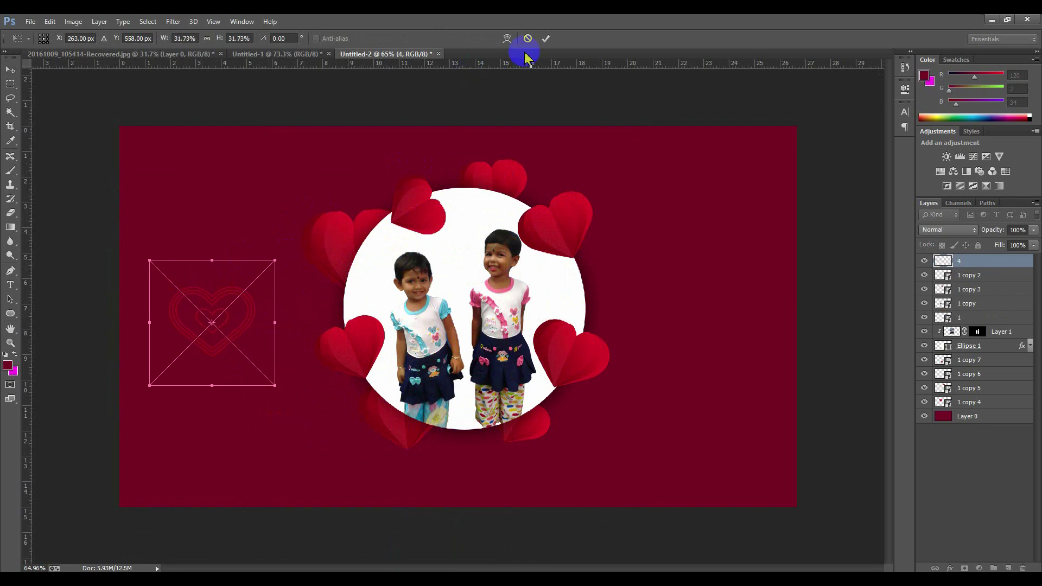
click(545, 39)
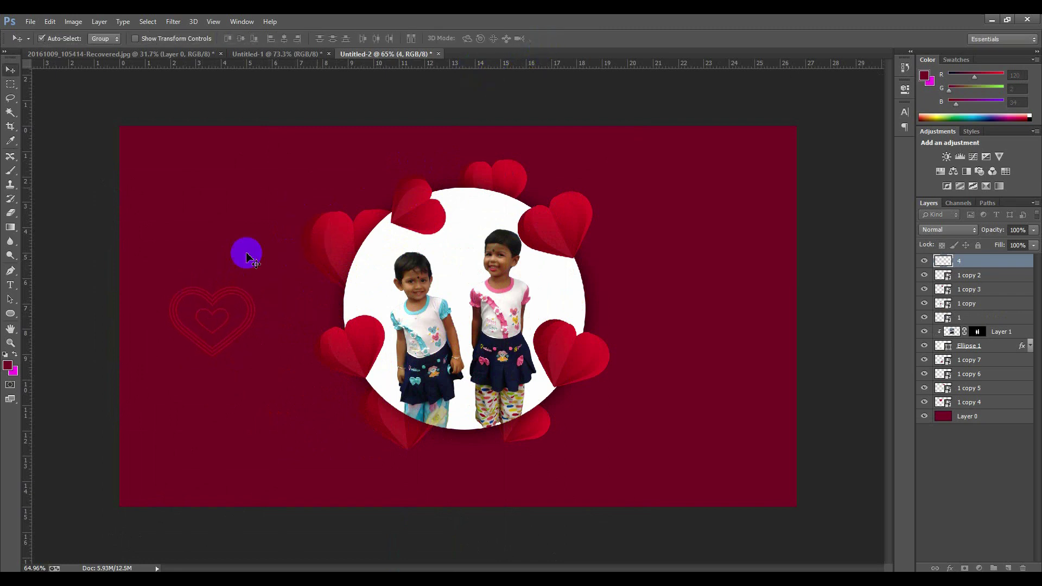
Apply a white Color Overlay at 100% opacity to the outlined heart layer 4.
double_click(1027, 266)
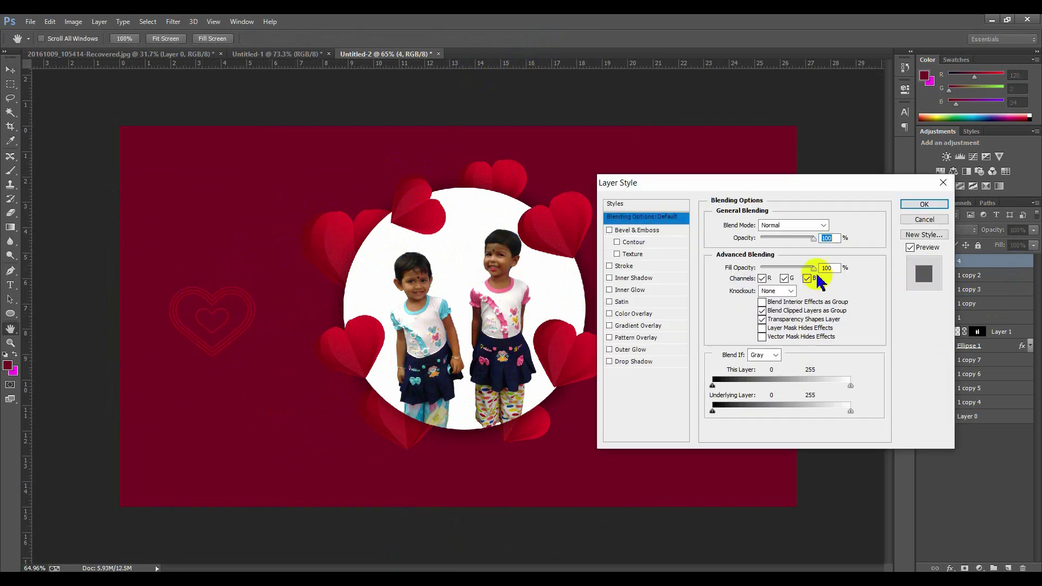
click(635, 315)
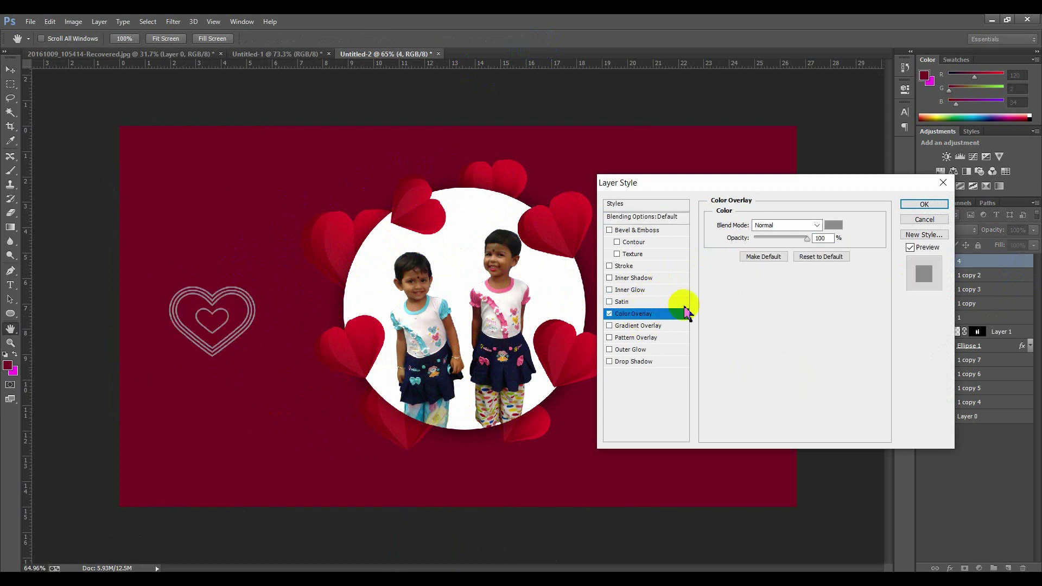
click(830, 226)
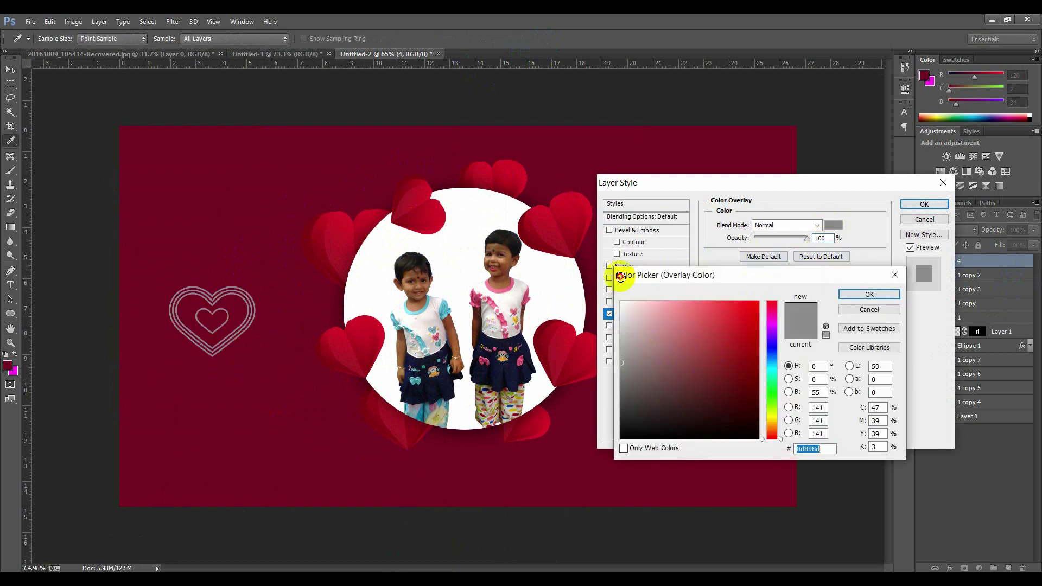
click(619, 239)
click(869, 294)
click(917, 206)
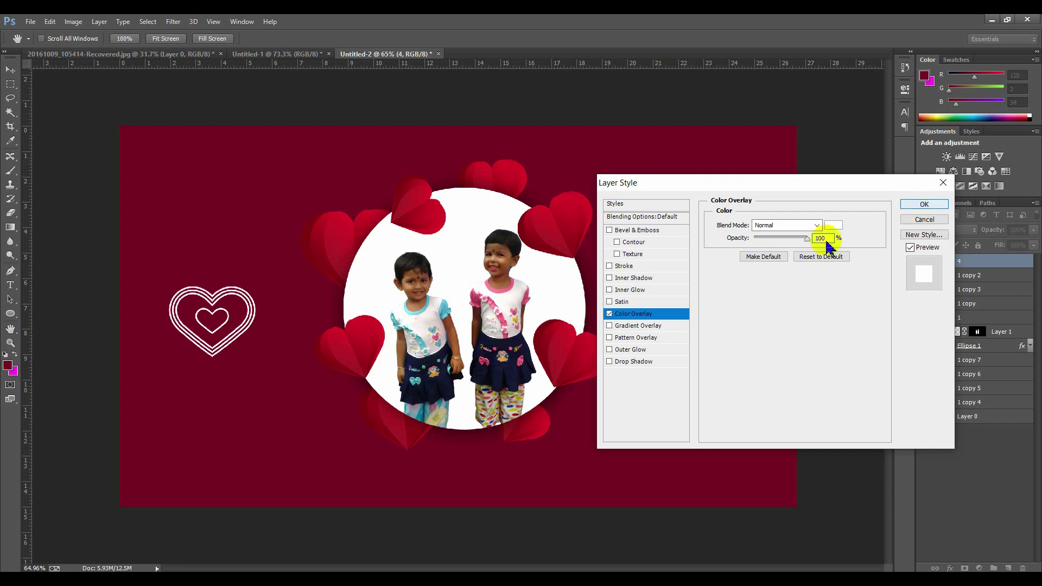
Undo the accidental background move, then shift the outlined heart slightly down and left and scale it to about 24%.
drag(215, 304, 203, 307)
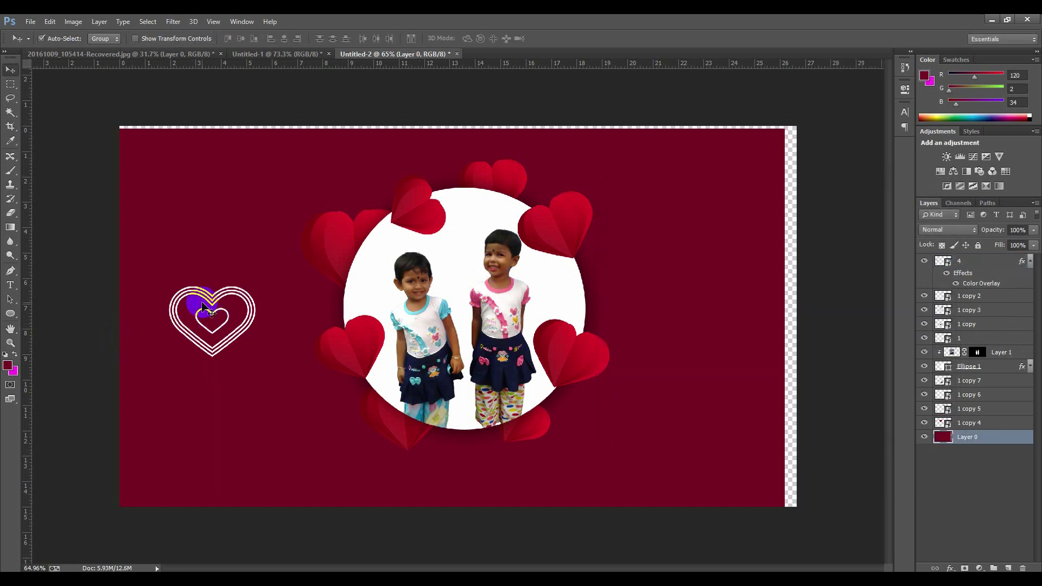
key(ctrl+z)
click(1023, 263)
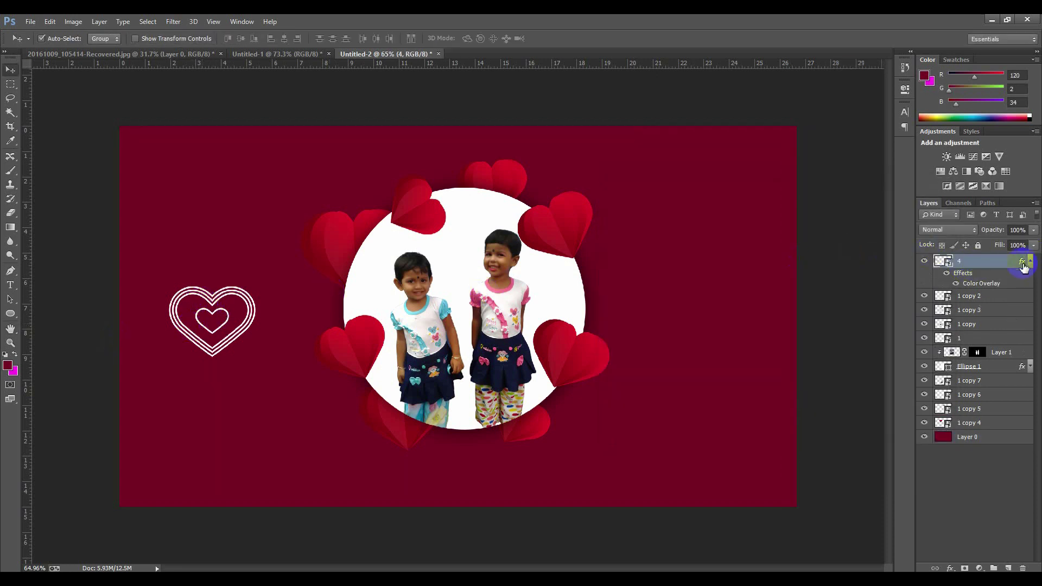
click(1030, 263)
drag(211, 304, 196, 332)
key(ctrl+t)
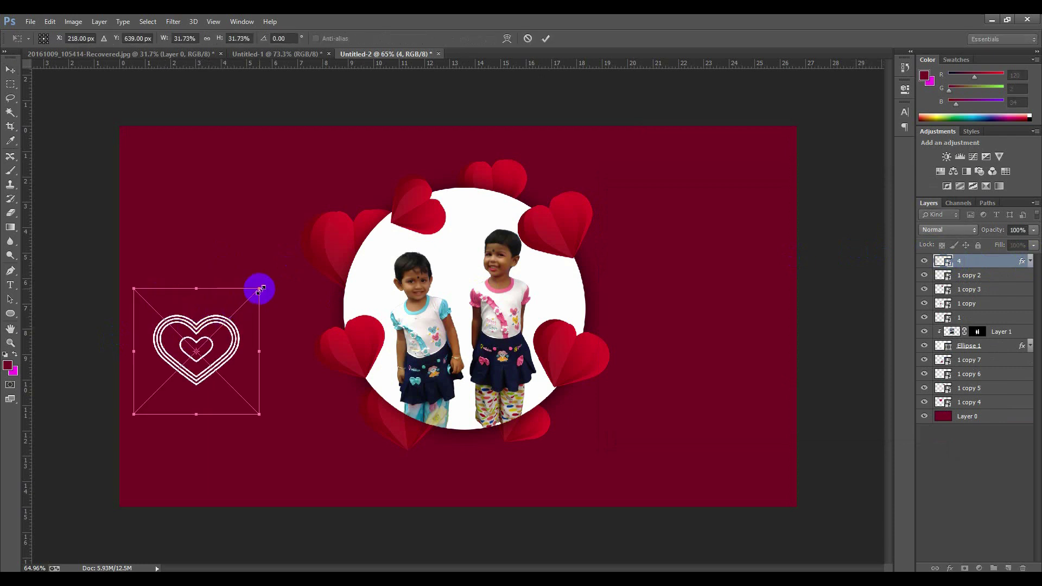
drag(258, 287, 244, 304)
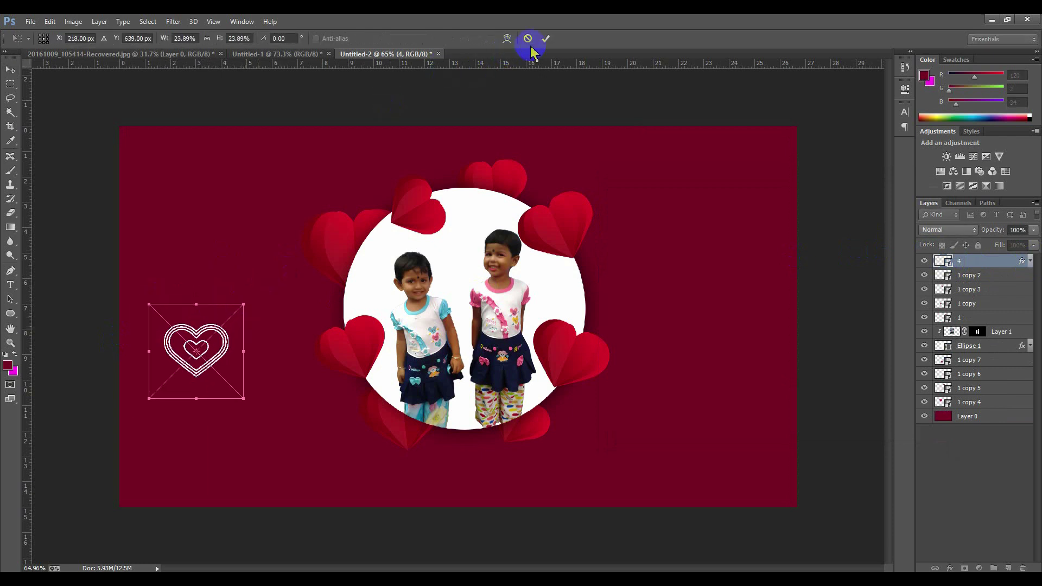
click(546, 39)
Add a new empty layer above the outlined heart and set the foreground colour to white (ffffff) for the Rectangle tool.
click(1008, 568)
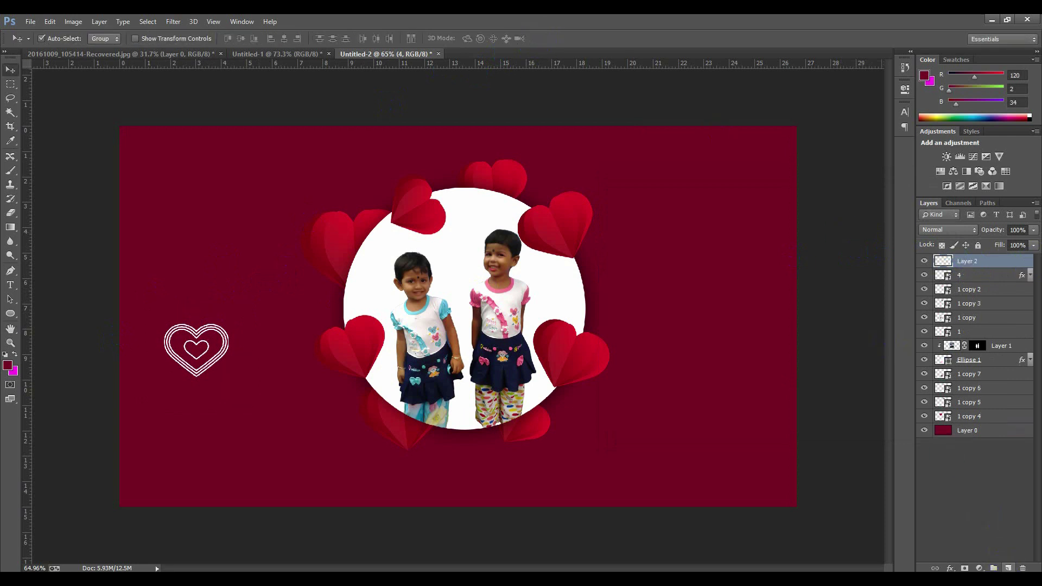
click(10, 316)
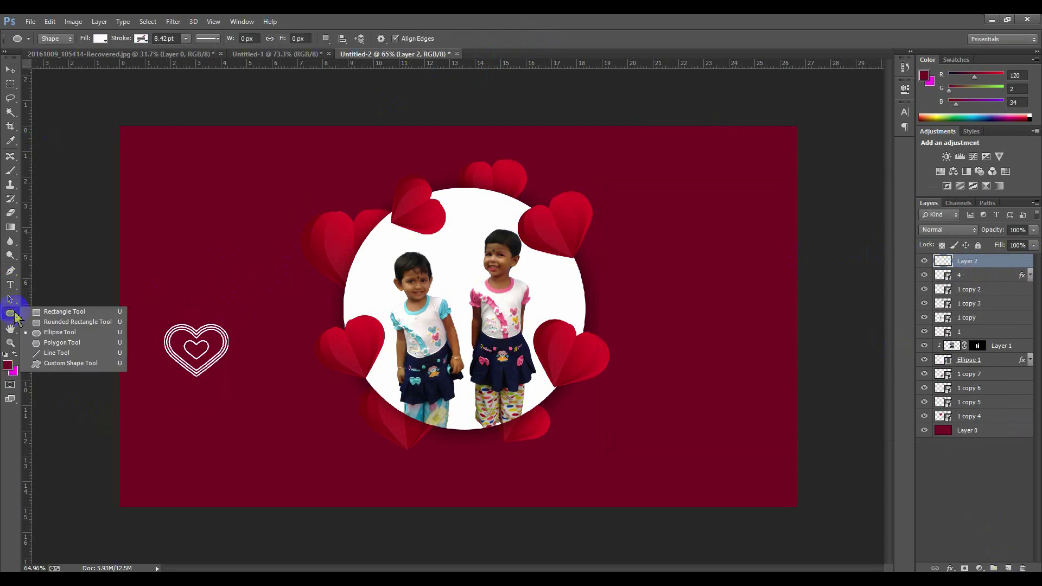
click(43, 309)
click(8, 366)
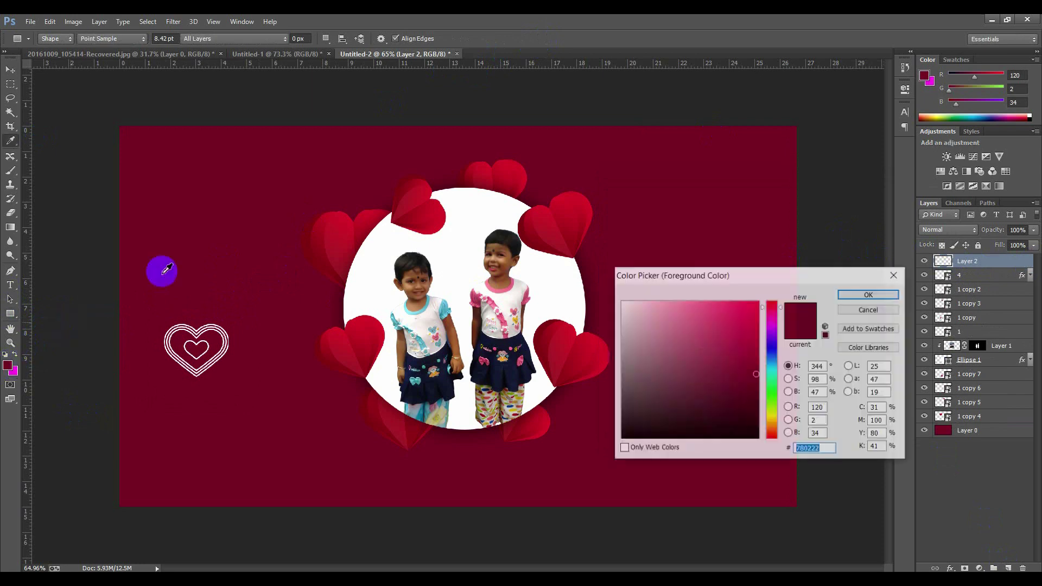
click(623, 303)
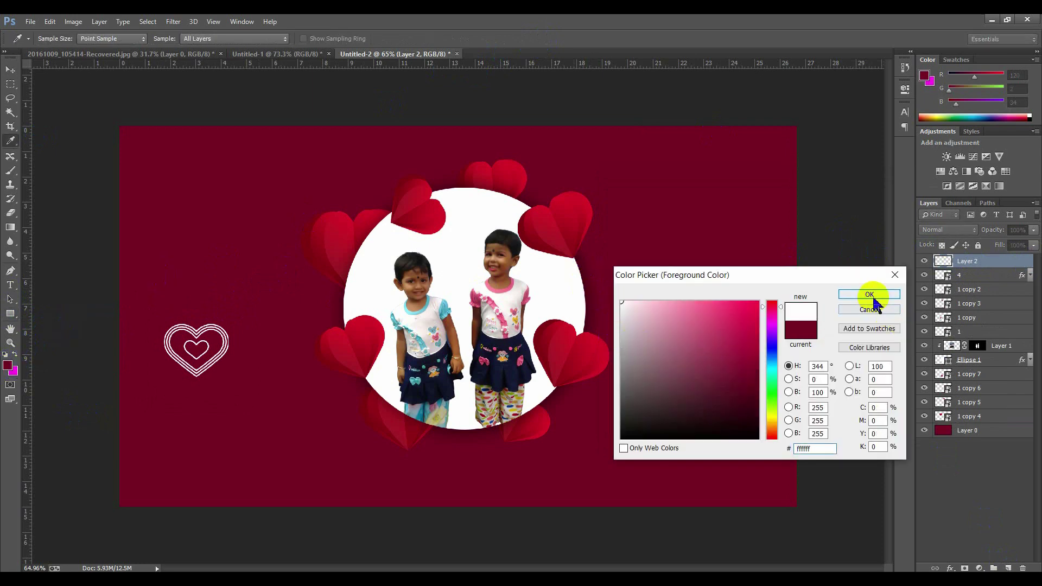
click(869, 295)
Draw a vertical white rectangle about 6 px wide and 269 px tall, and move it so its lower end meets the outlined heart's notch.
scroll(109, 320, up, 5)
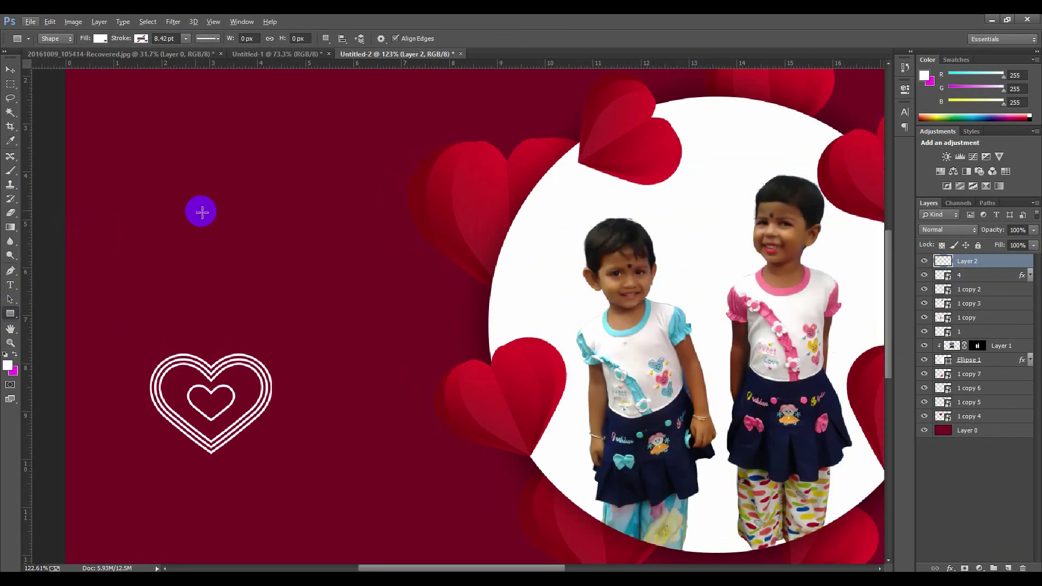
scroll(188, 229, up, 2)
drag(188, 206, 201, 382)
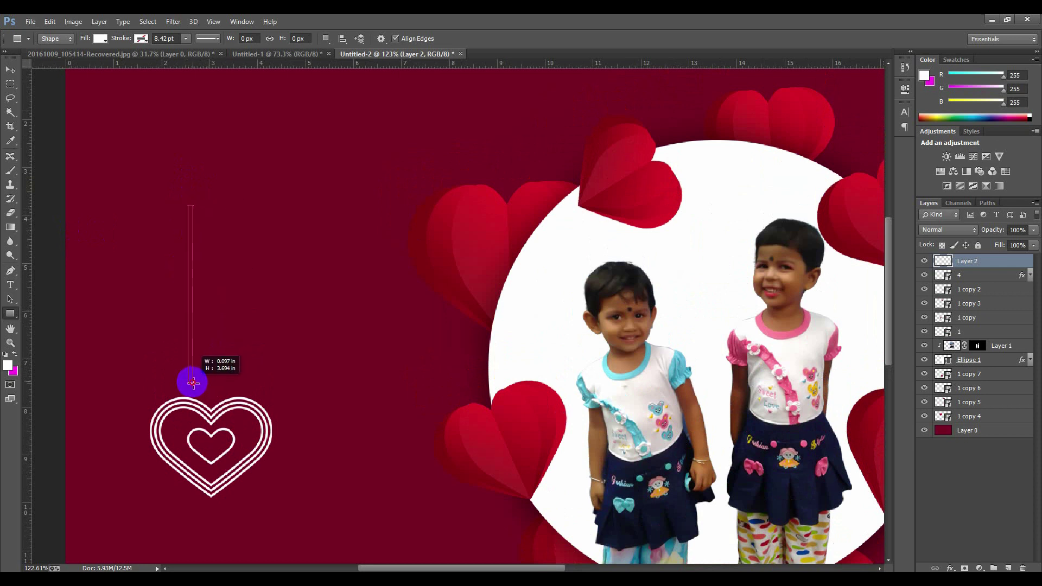
drag(191, 385, 192, 385)
click(11, 70)
click(197, 326)
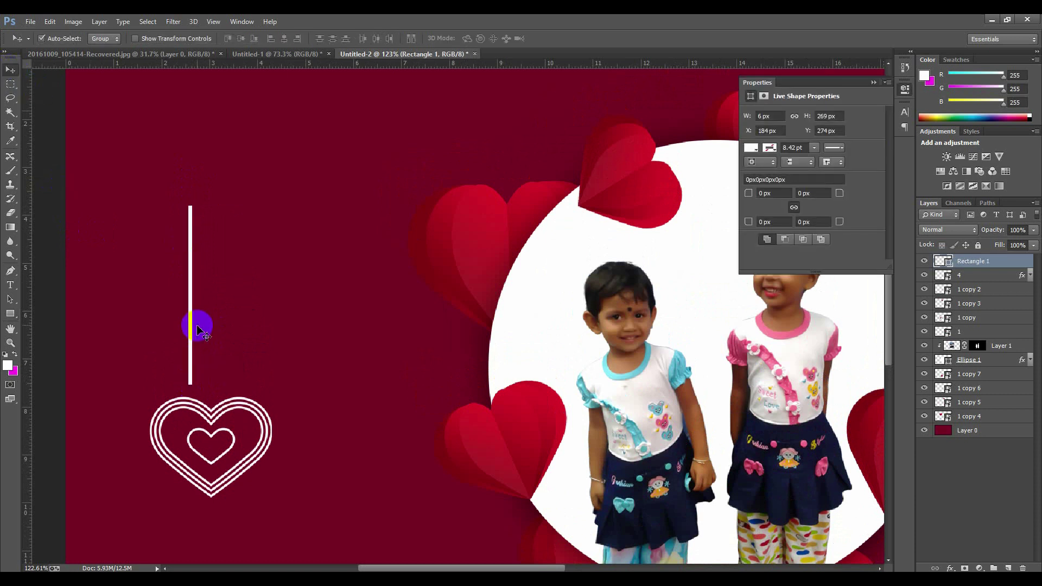
drag(192, 325, 211, 359)
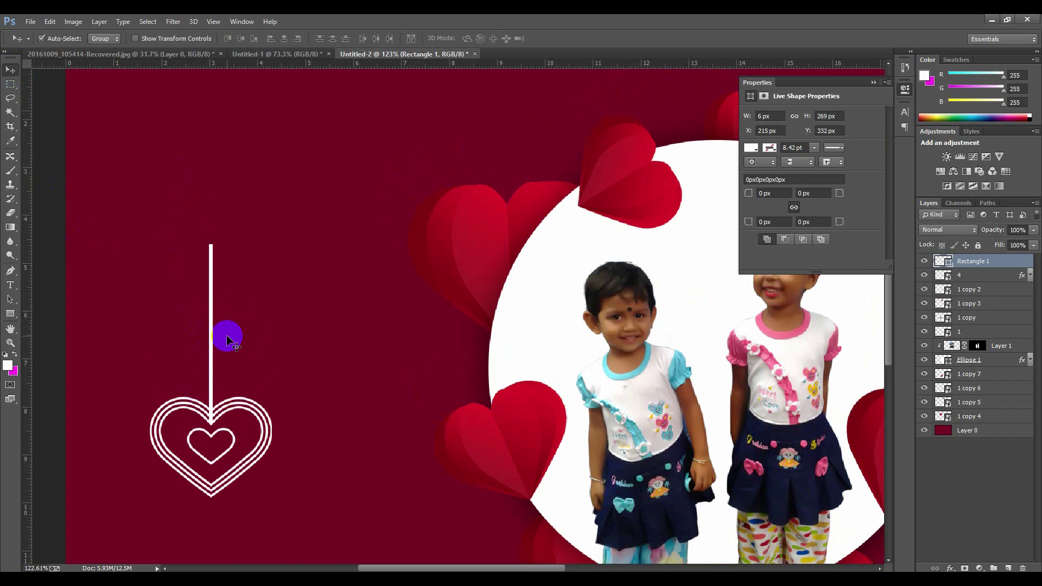
Stretch the white line upward to about 232% height so it extends past the canvas's upper edge, and apply the transform.
scroll(227, 337, down, 5)
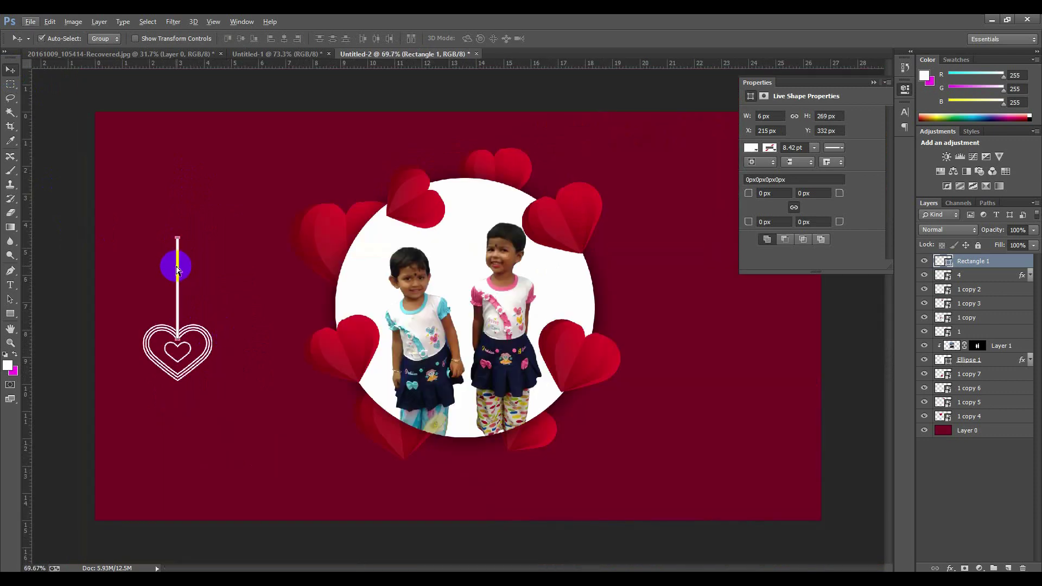
key(ctrl+t)
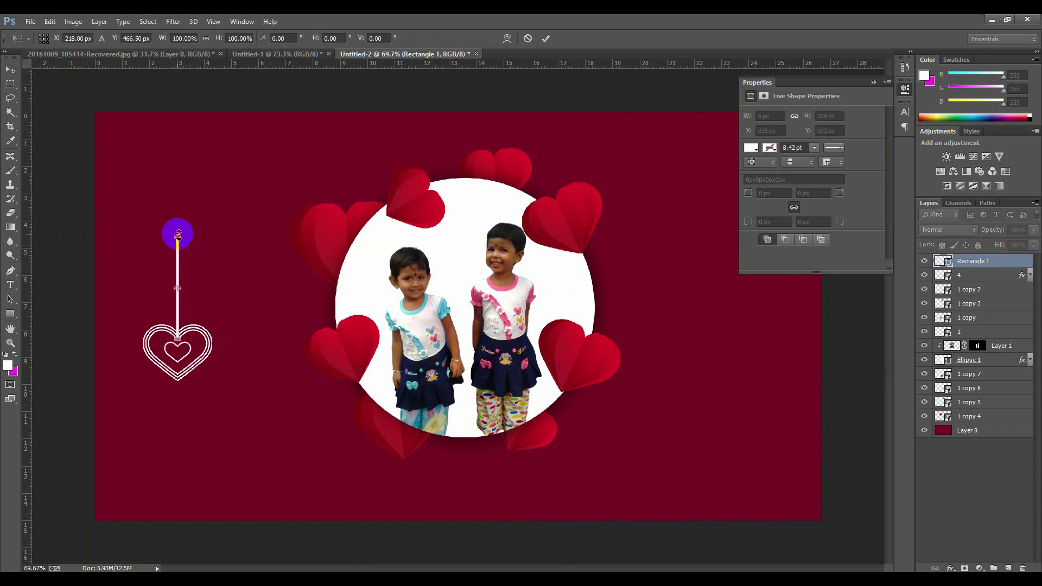
drag(178, 235, 178, 103)
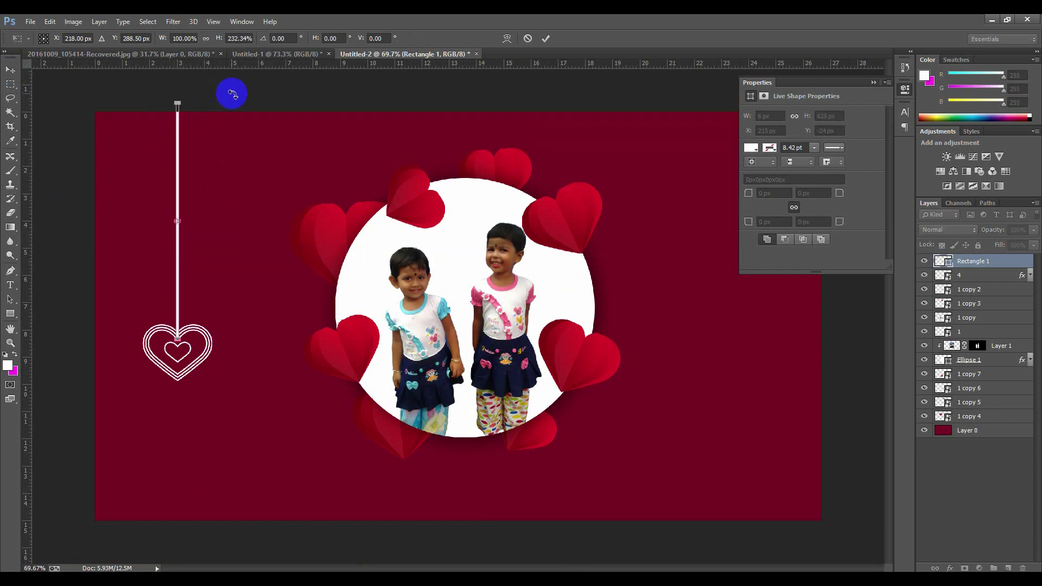
click(874, 83)
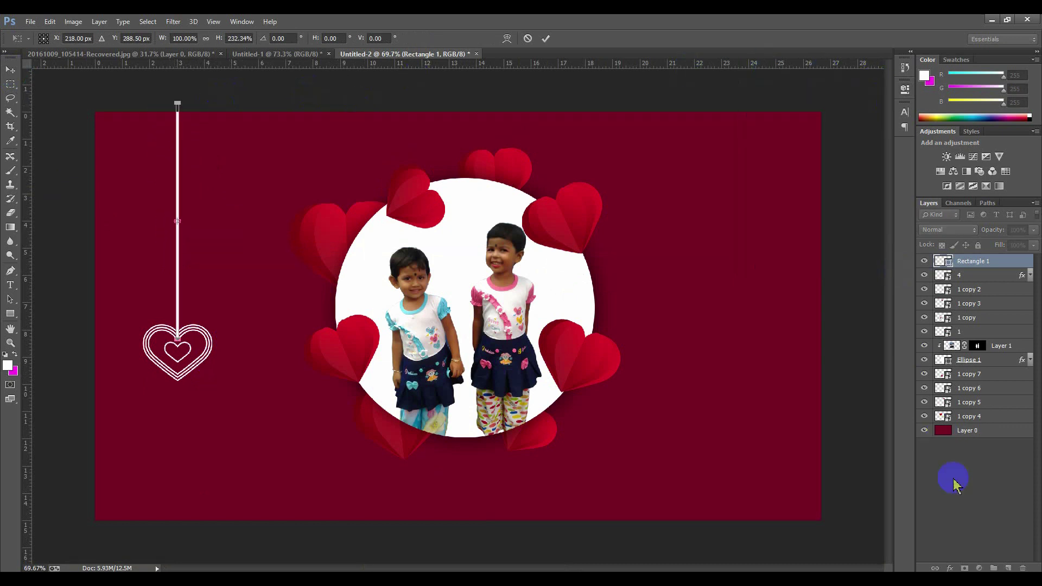
click(10, 69)
click(476, 229)
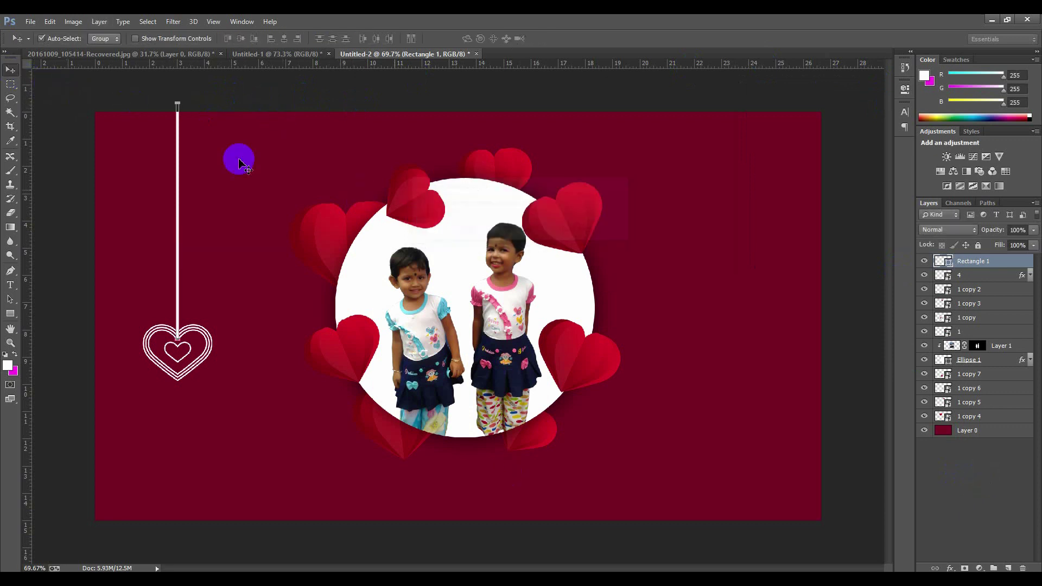
Convert the Rectangle 1 and outlined heart 4 layers together into one smart object.
shift+click(1006, 276)
right_click(1006, 275)
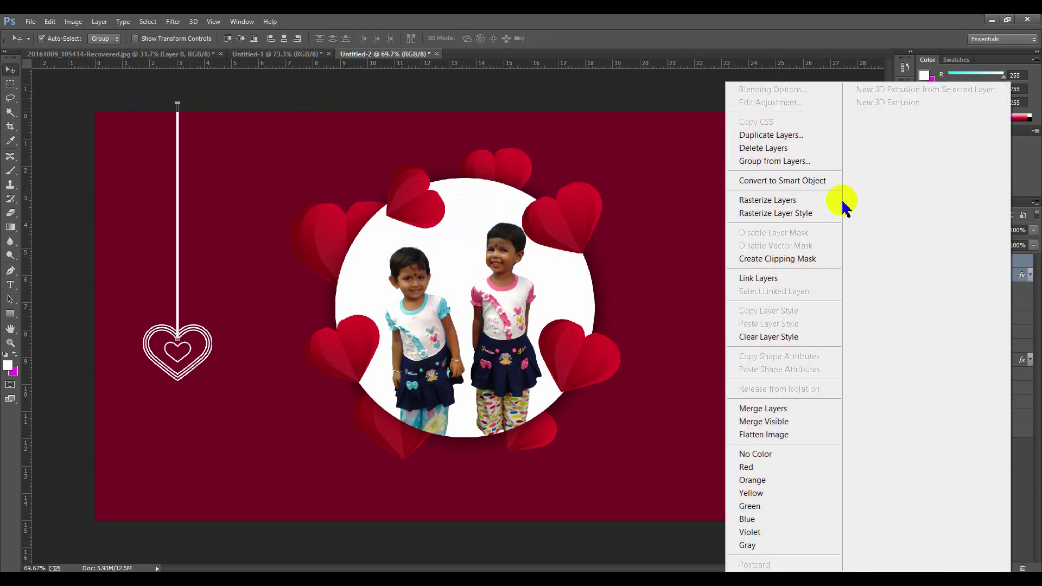
click(826, 182)
Duplicate the hanging heart onto the maroon area right of the circle and level its tip with the original using a horizontal guide.
click(175, 302)
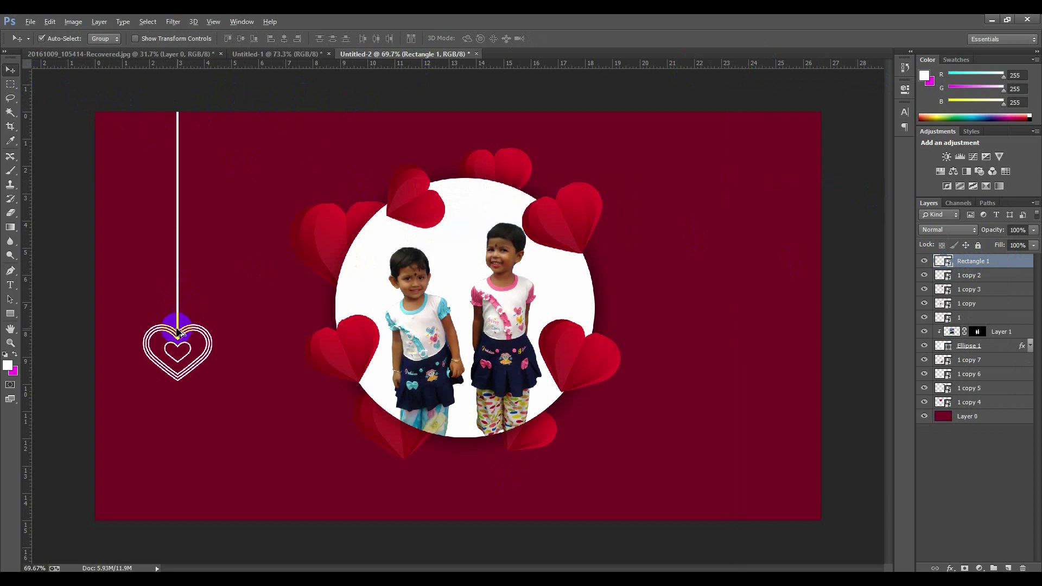
drag(178, 332, 716, 334)
drag(570, 64, 546, 382)
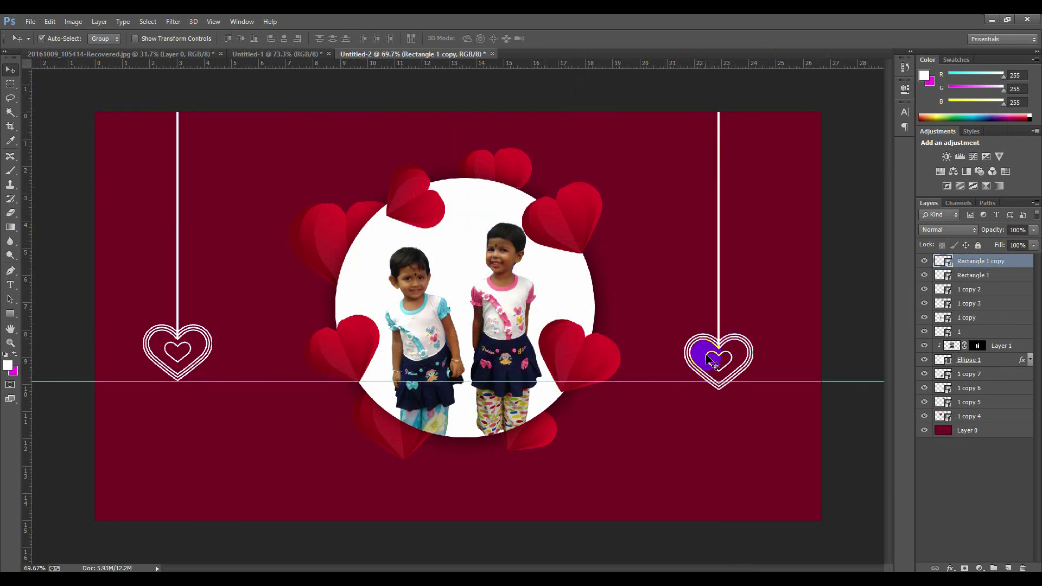
key(Up)
key(Up)
key(Up)
key(Up)
key(Up)
key(Up)
key(Up)
key(Up)
key(Up)
key(Up)
key(Up)
key(Up)
key(Up)
key(Up)
key(Up)
key(Up)
key(Up)
key(Up)
key(Up)
key(Up)
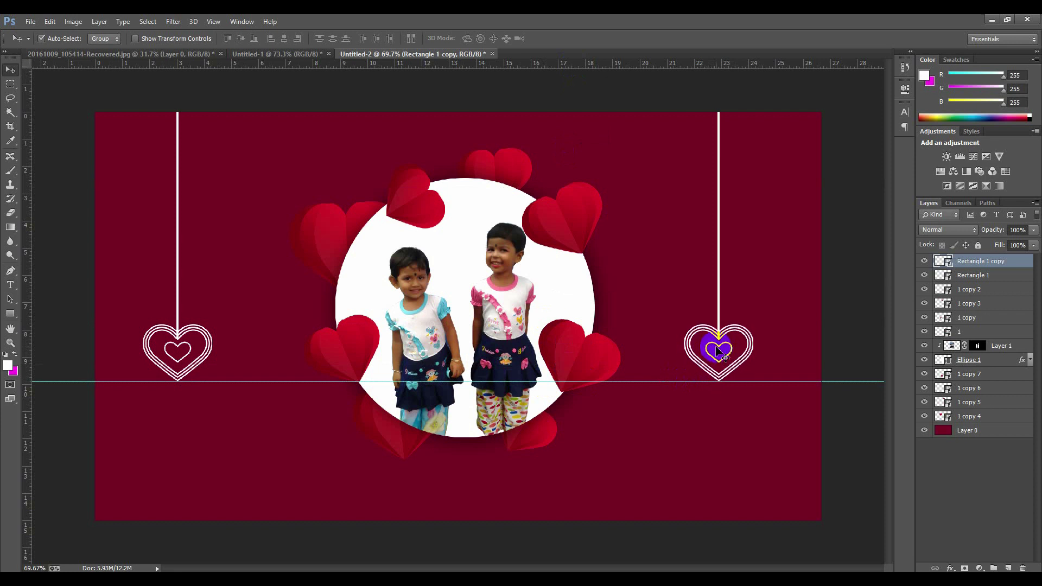
Duplicate the right hanging heart, scale the copy to about 146%, and place it lower, partly past the canvas's right edge.
click(851, 263)
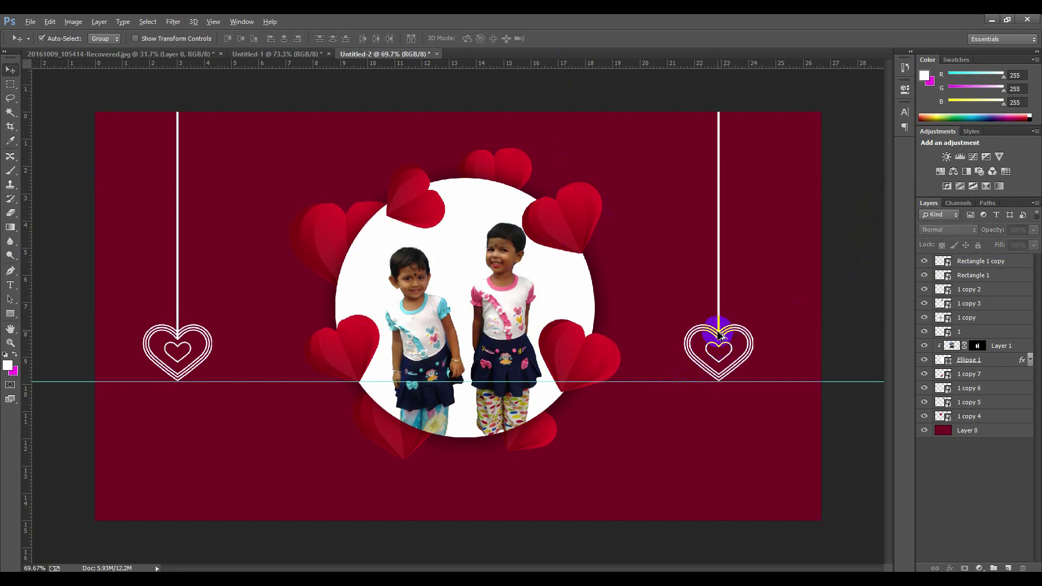
drag(722, 336, 781, 398)
key(ctrl+t)
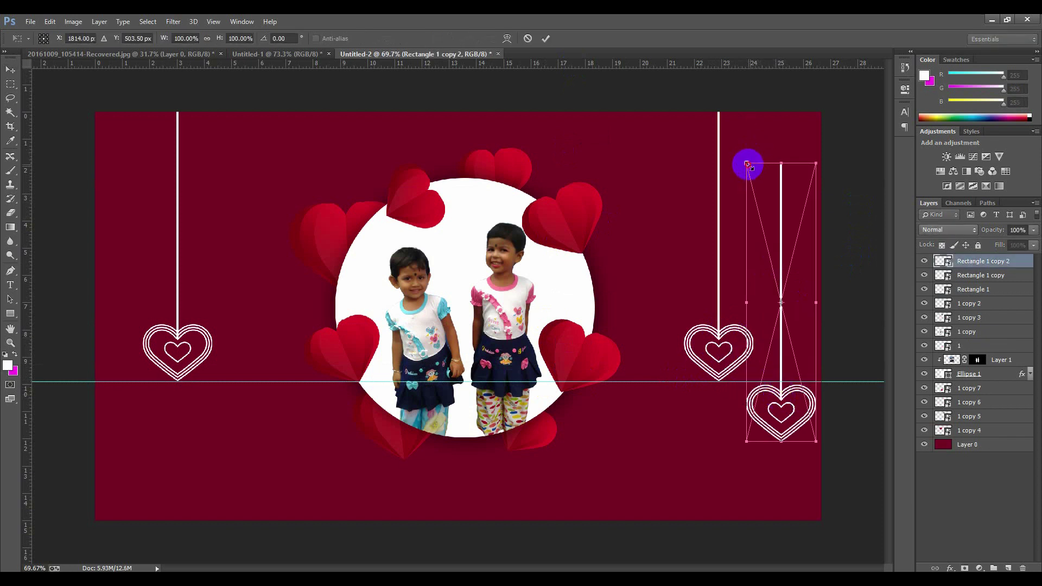
drag(747, 164, 726, 100)
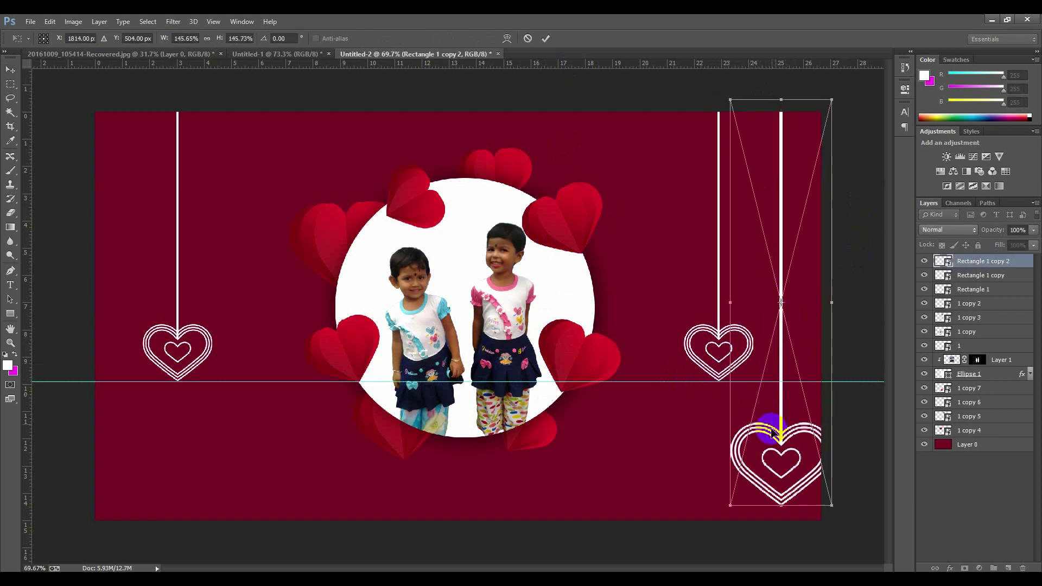
drag(774, 431, 785, 398)
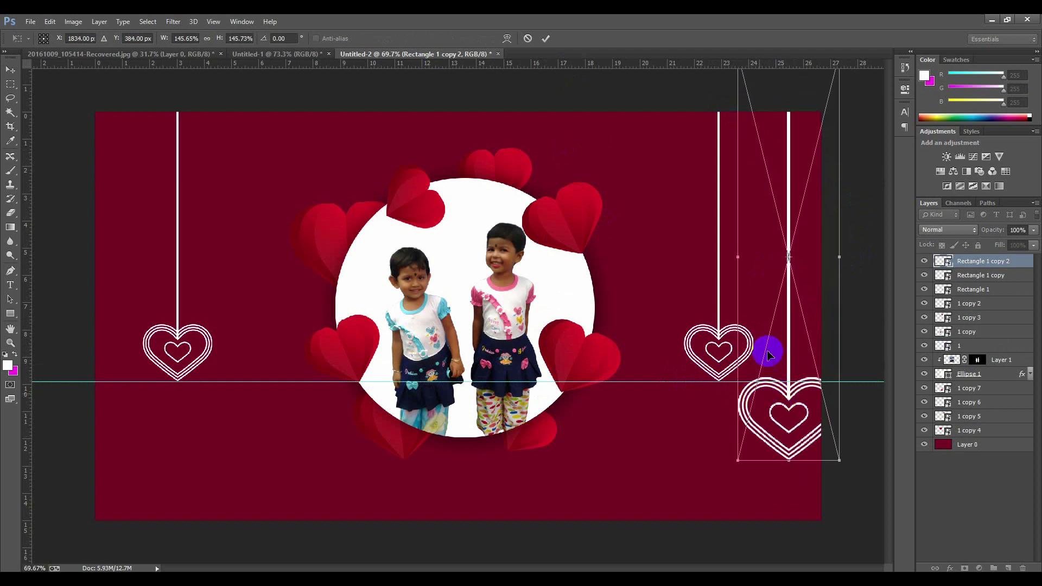
click(546, 38)
click(784, 411)
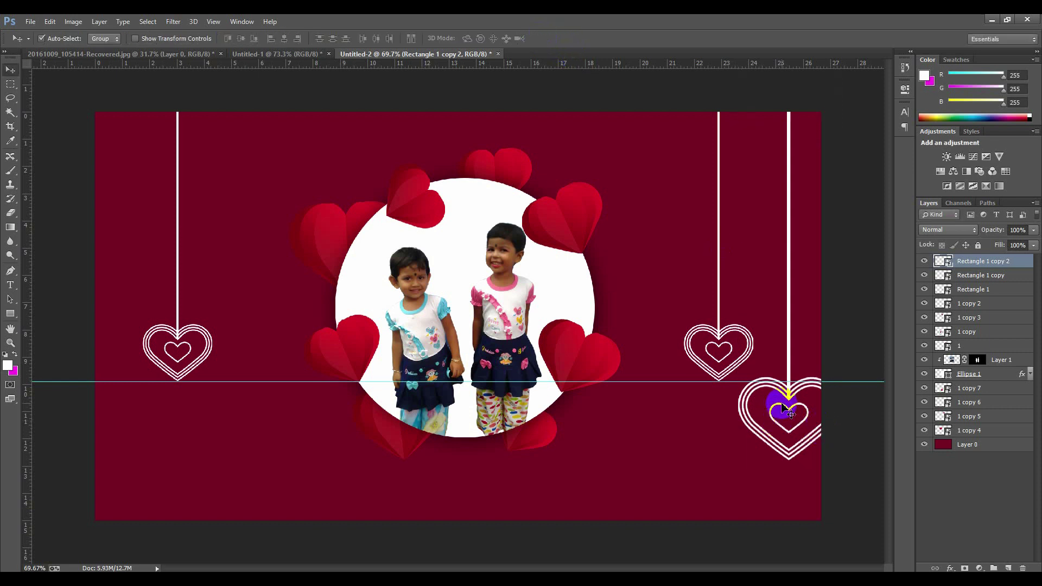
drag(782, 407, 783, 408)
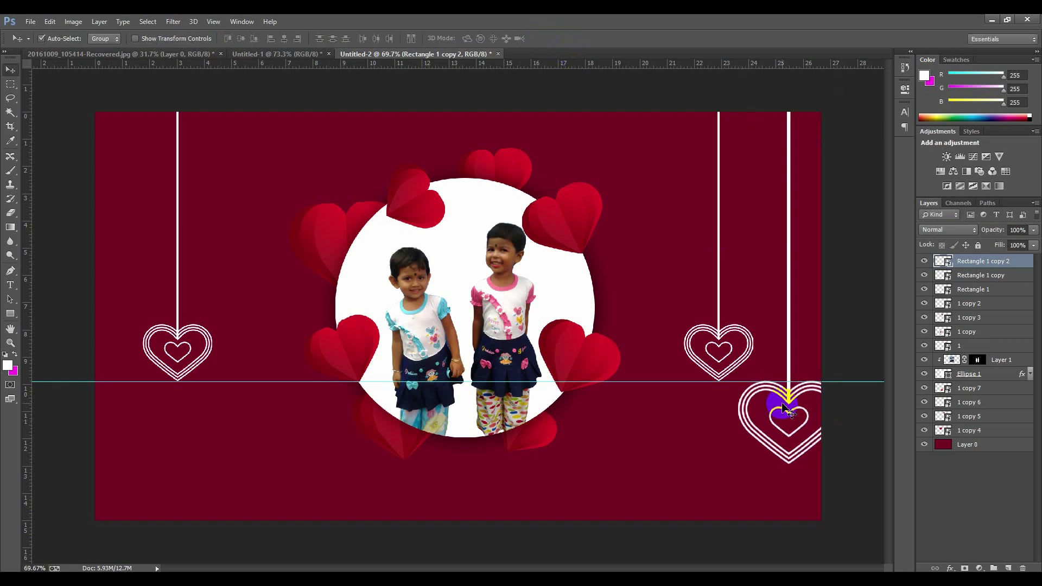
Duplicate the large hanging heart to the canvas's left edge so it is partly cut off there, and deselect it.
click(787, 398)
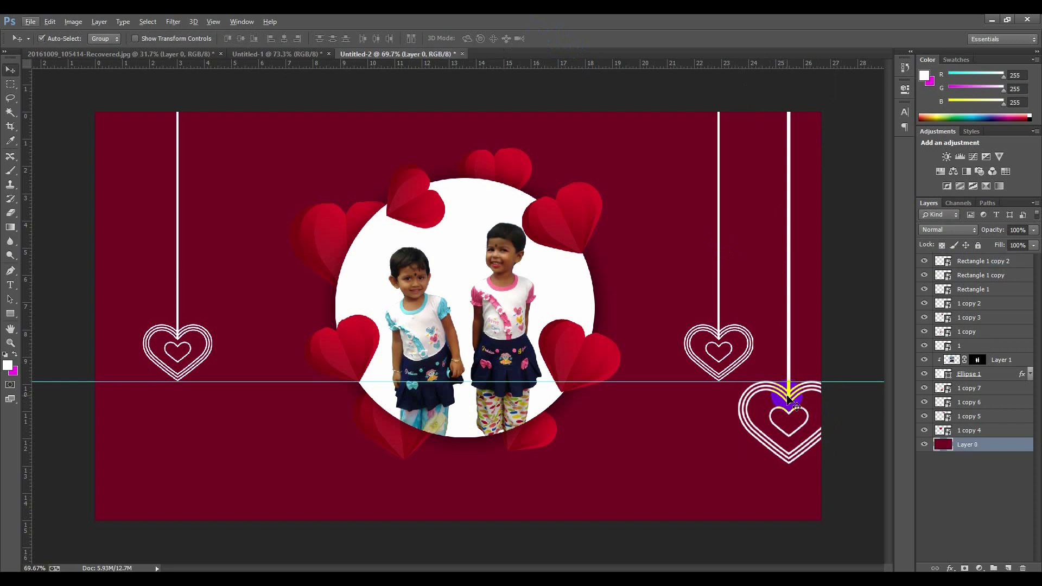
click(791, 399)
click(796, 397)
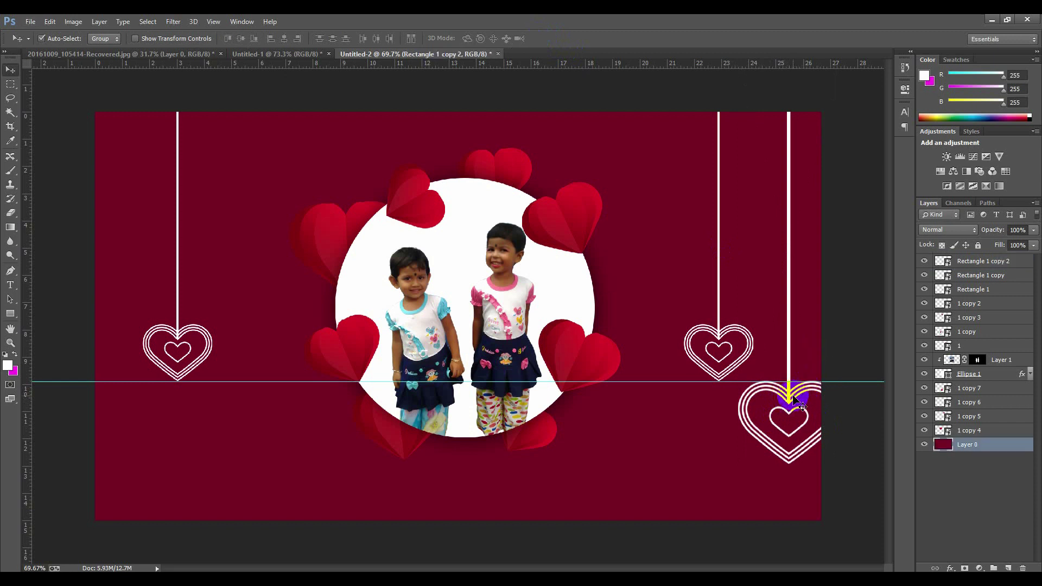
click(793, 400)
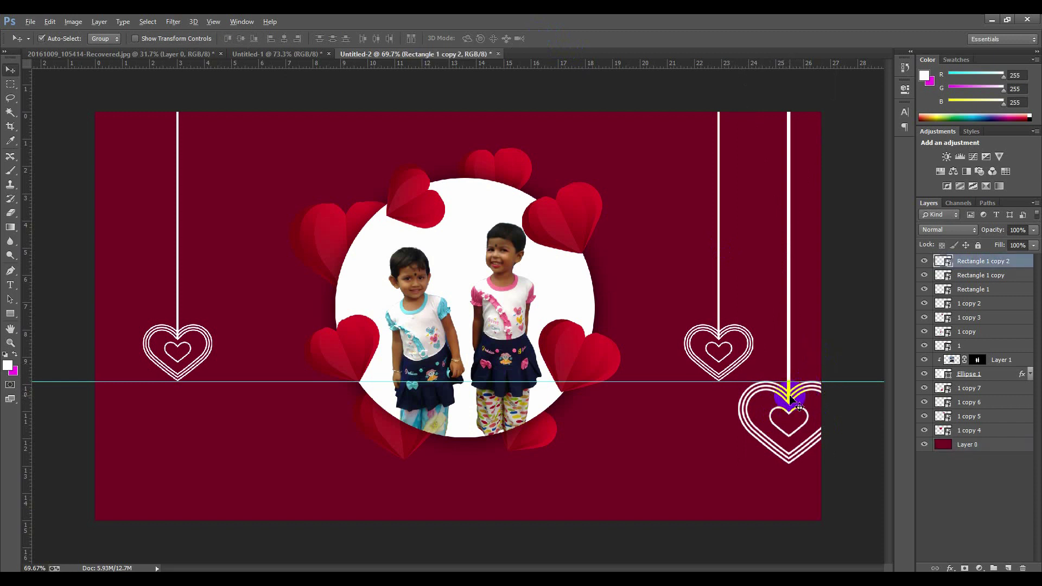
drag(790, 397, 124, 411)
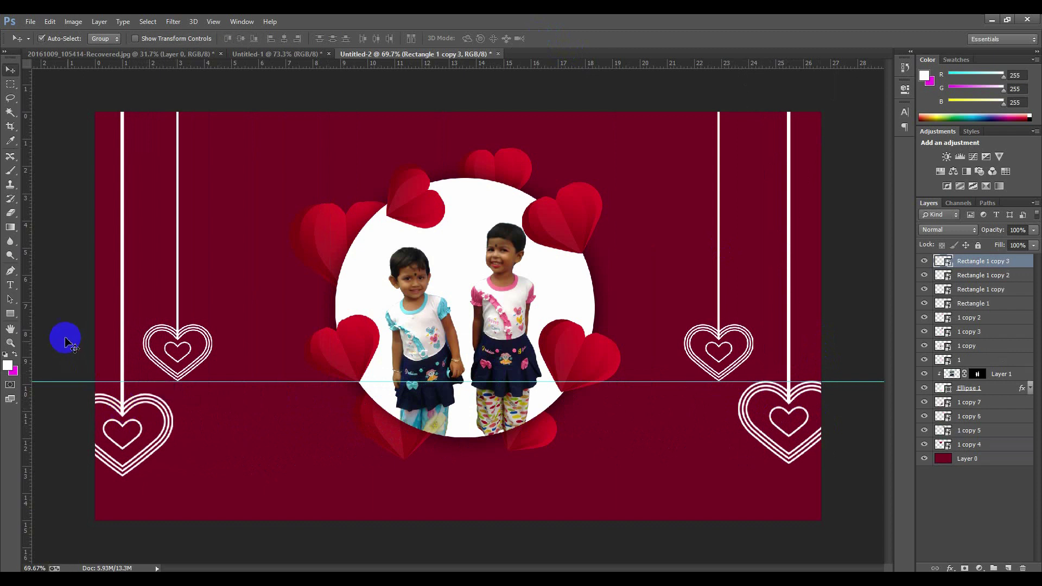
click(111, 405)
click(76, 333)
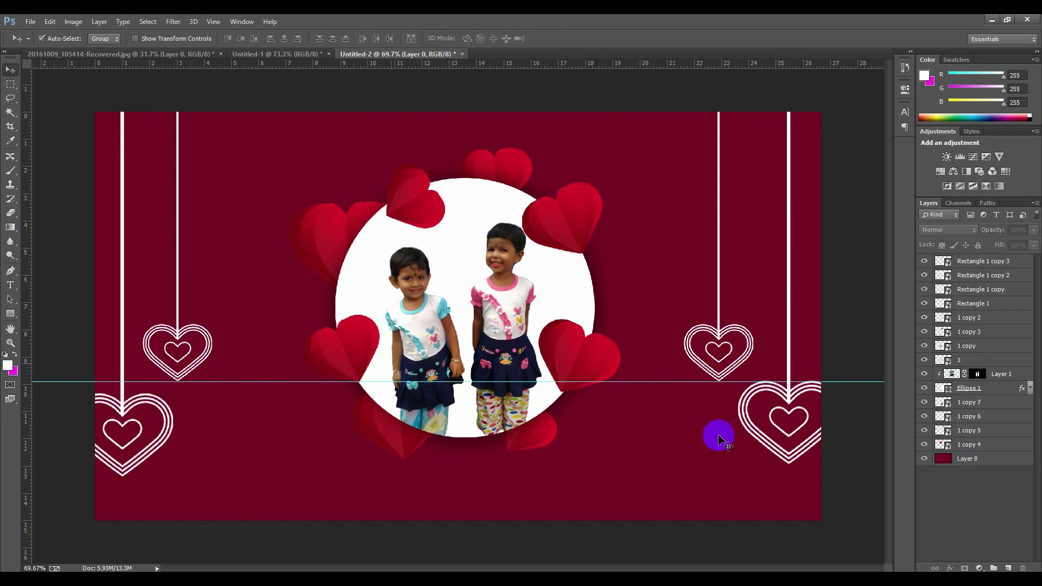
Copy the "I love my sisters" text from Untitled-1 into Untitled-2 below the circle, and remove the horizontal guide.
click(290, 57)
click(426, 508)
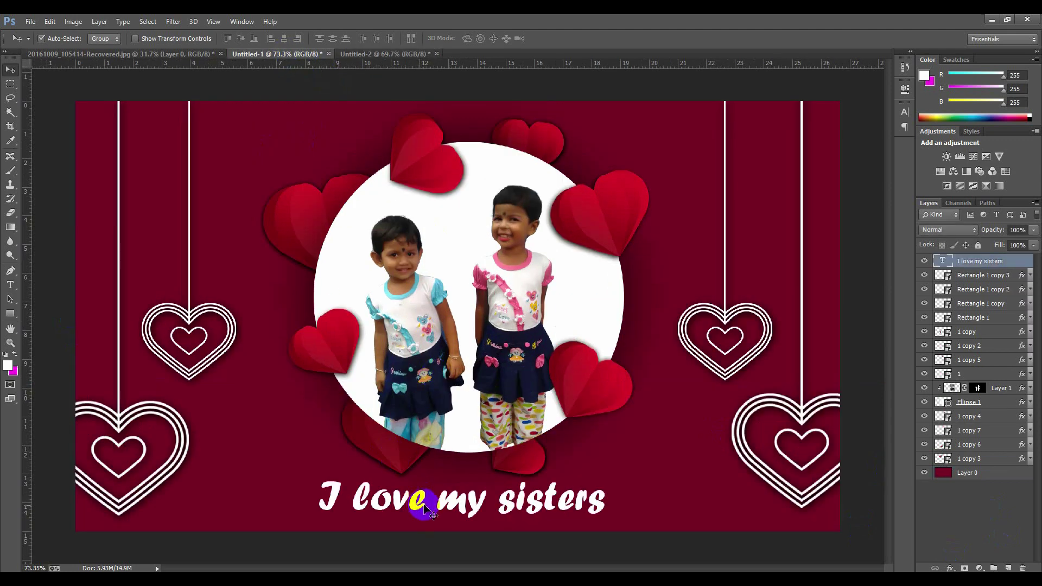
mouse_move(426, 508)
mouse_down()
mouse_move(458, 246)
mouse_move(433, 77)
mouse_move(445, 59)
mouse_move(442, 484)
mouse_move(456, 491)
mouse_move(413, 493)
mouse_up()
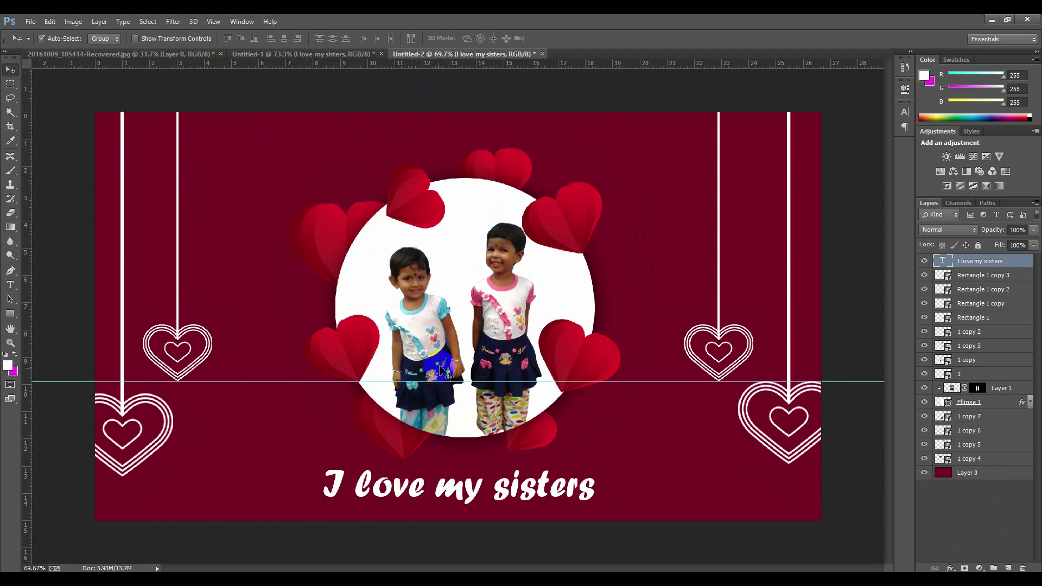
drag(446, 383, 421, 23)
click(945, 514)
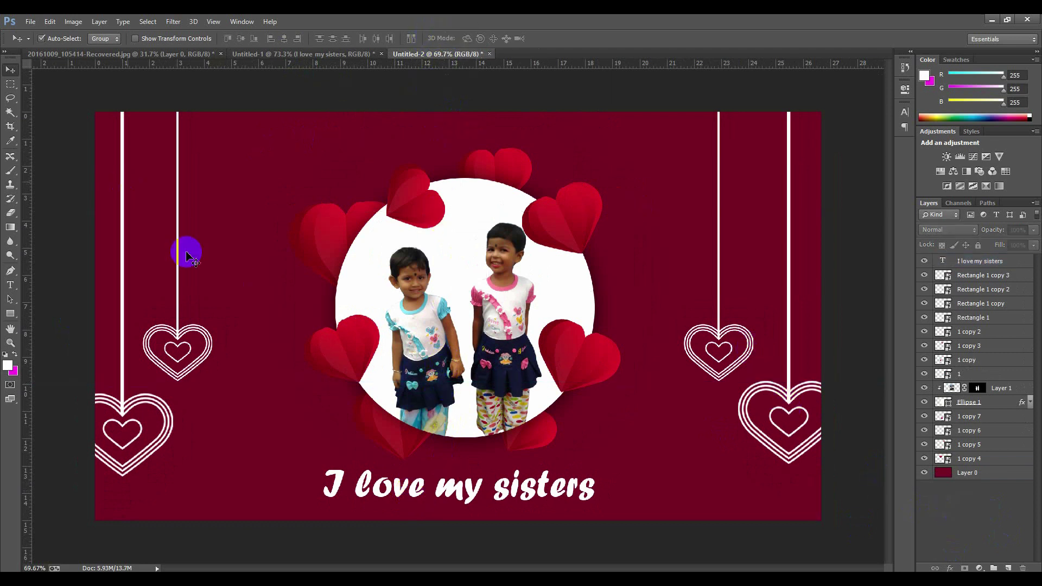
scroll(431, 218, down, 1)
scroll(574, 228, up, 1)
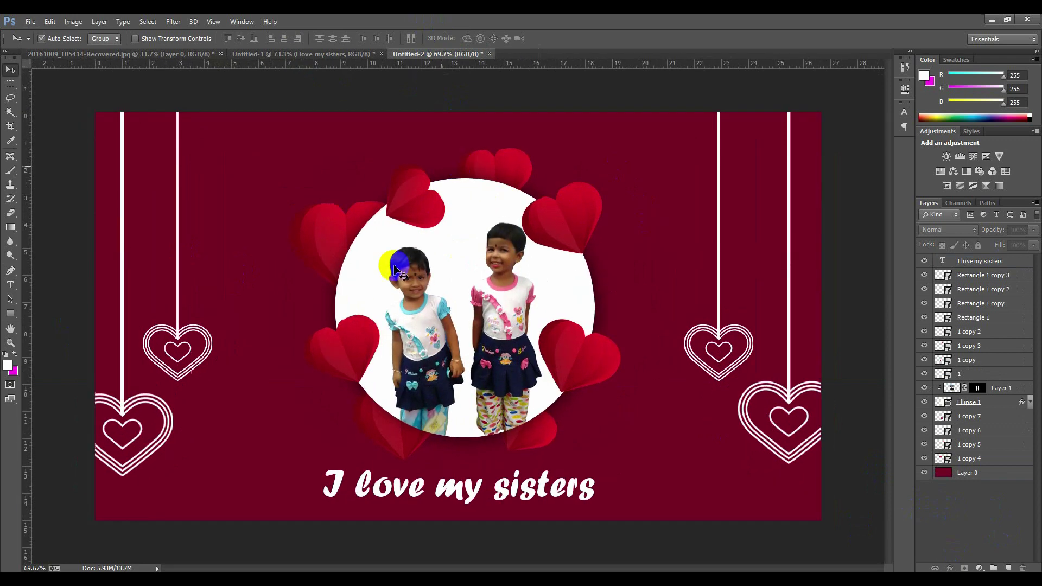
scroll(261, 260, down, 1)
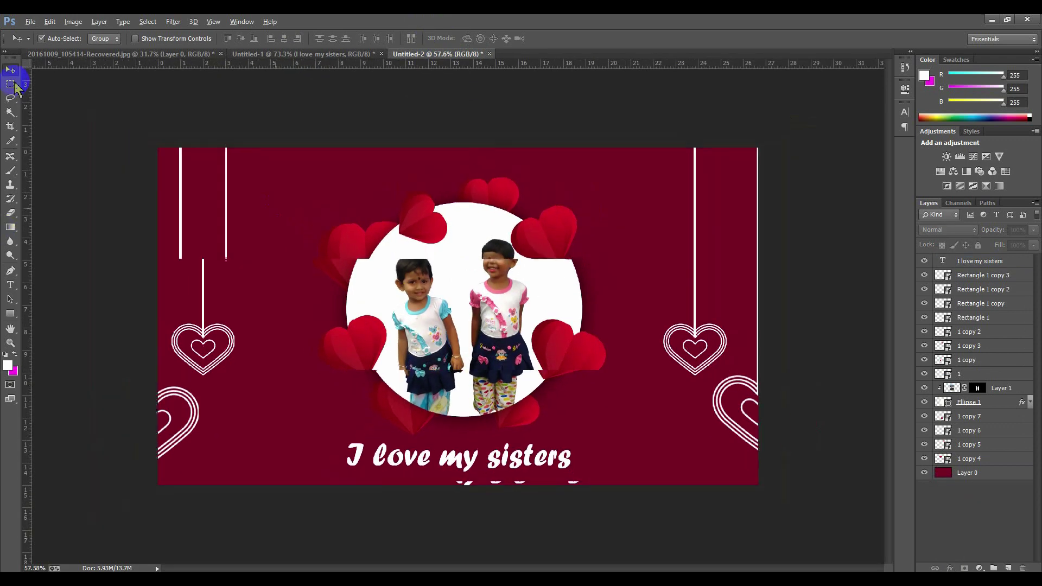
scroll(246, 323, up, 1)
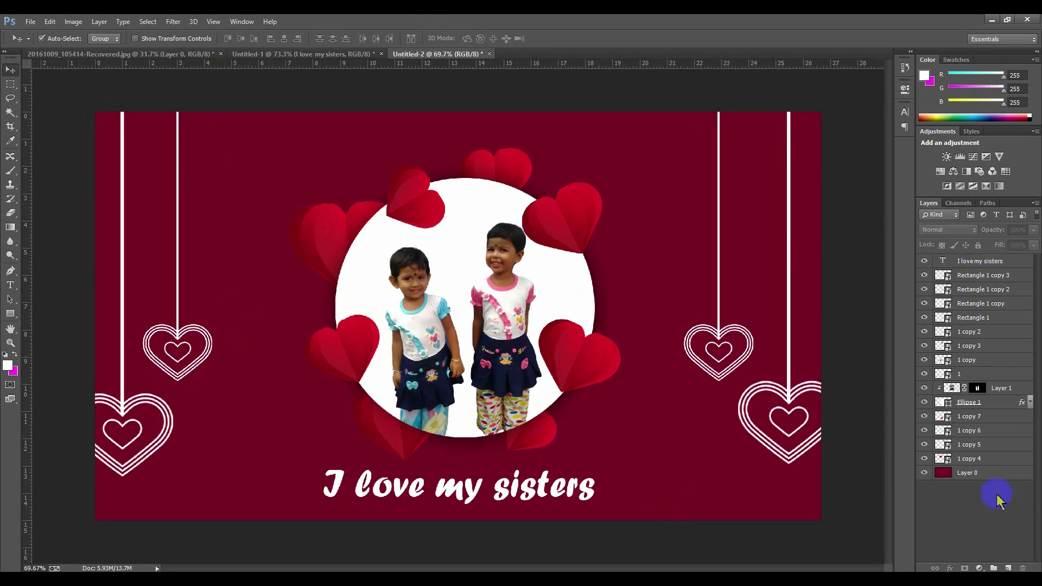
Add a drop shadow to the Rectangle 1 copy 3 layer with 90% opacity, 2% spread and 25 px size, and collapse its effects.
click(1014, 280)
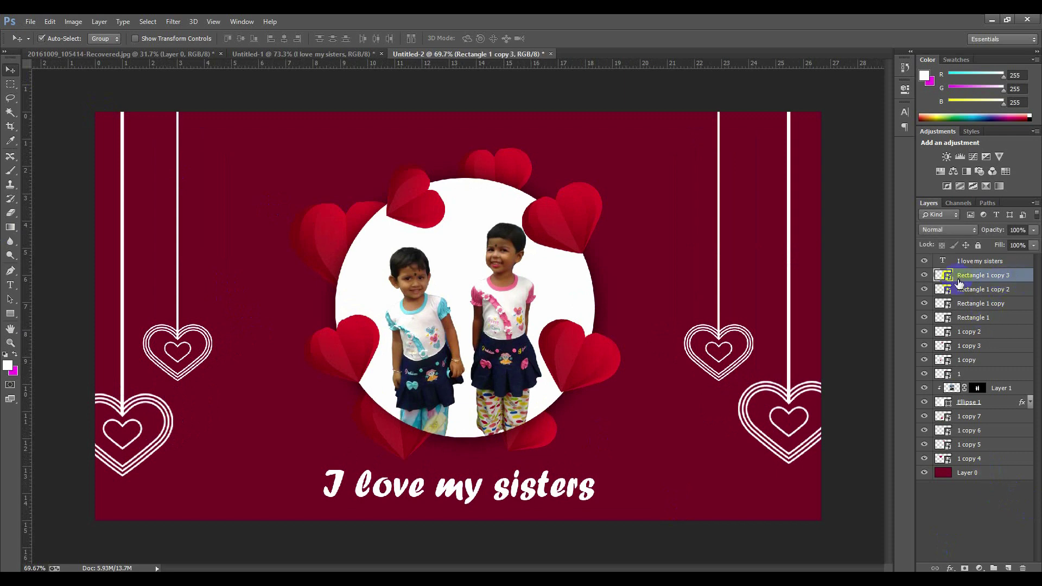
click(926, 277)
click(925, 276)
double_click(1028, 282)
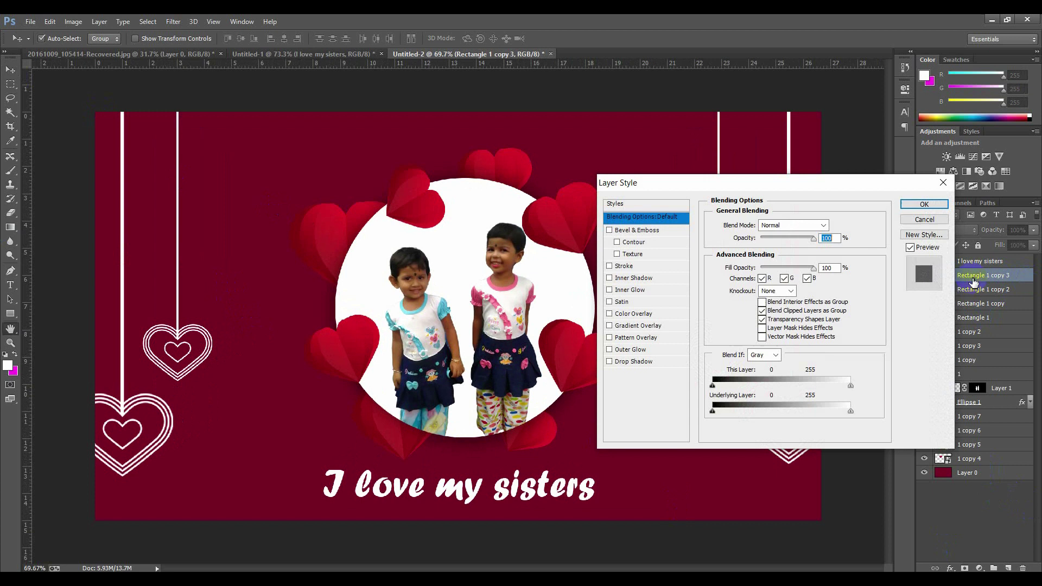
click(646, 366)
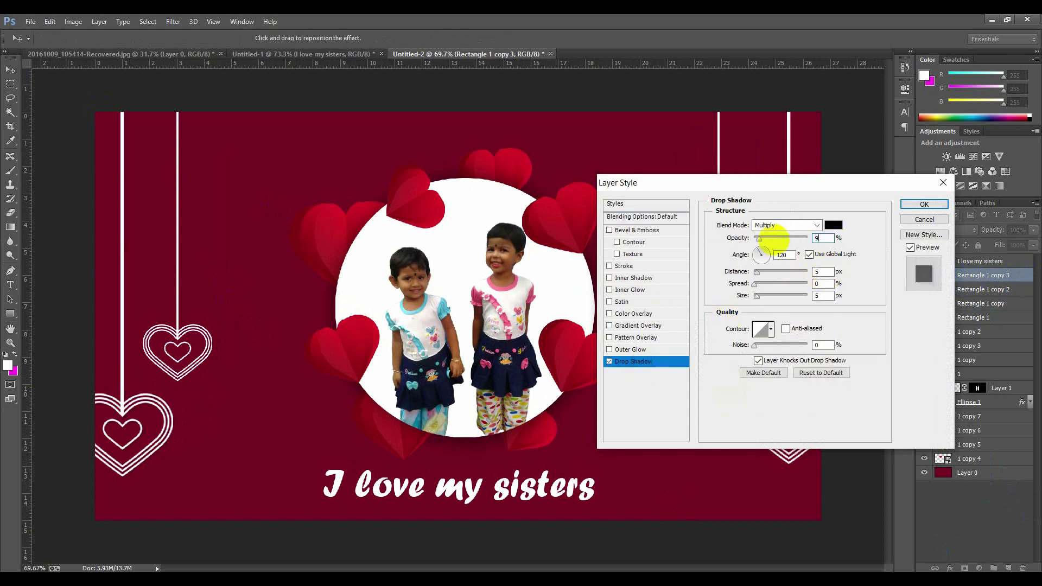
click(828, 284)
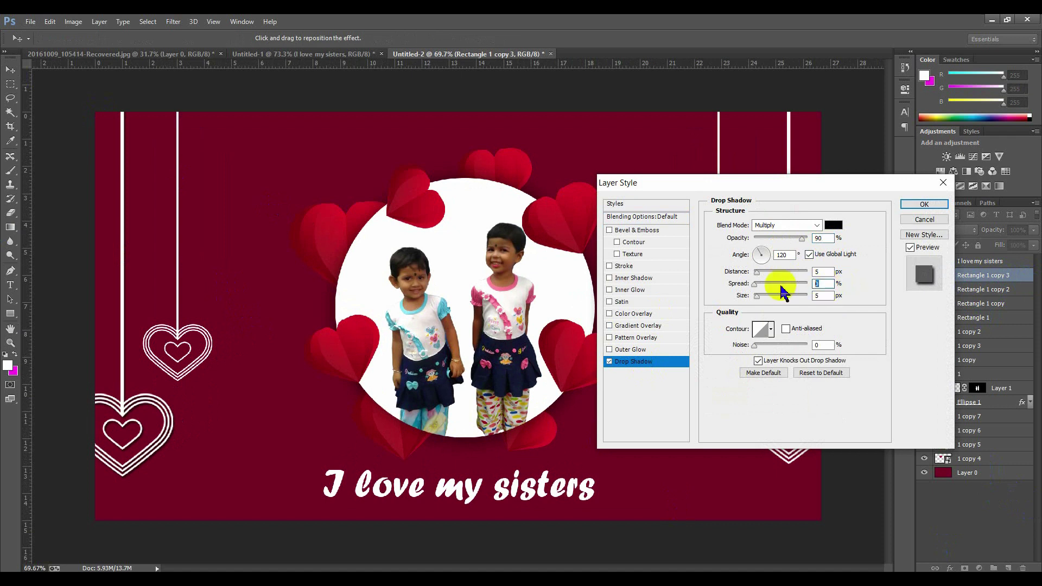
text(2)
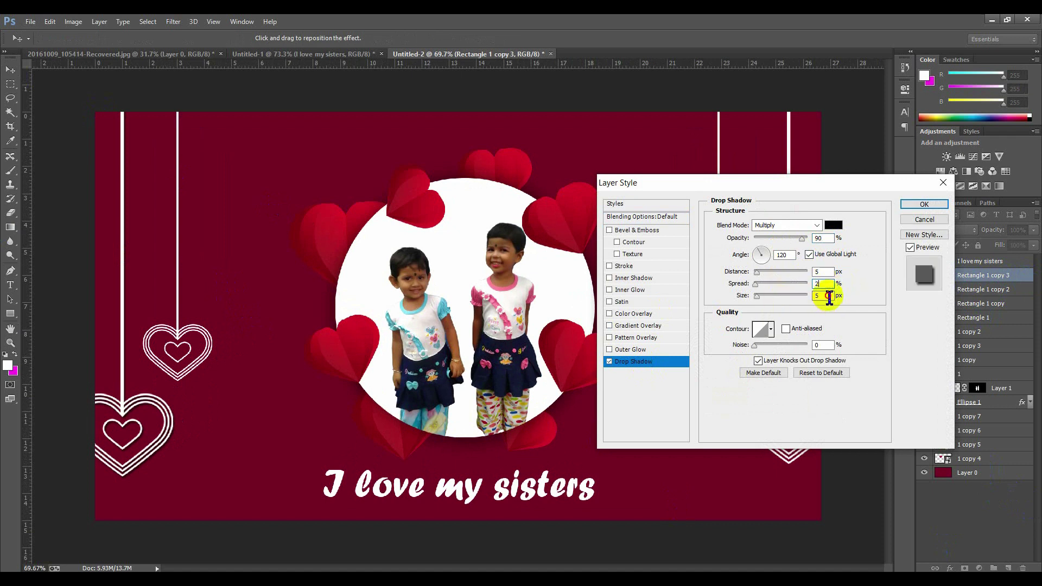
key(Tab)
text(25)
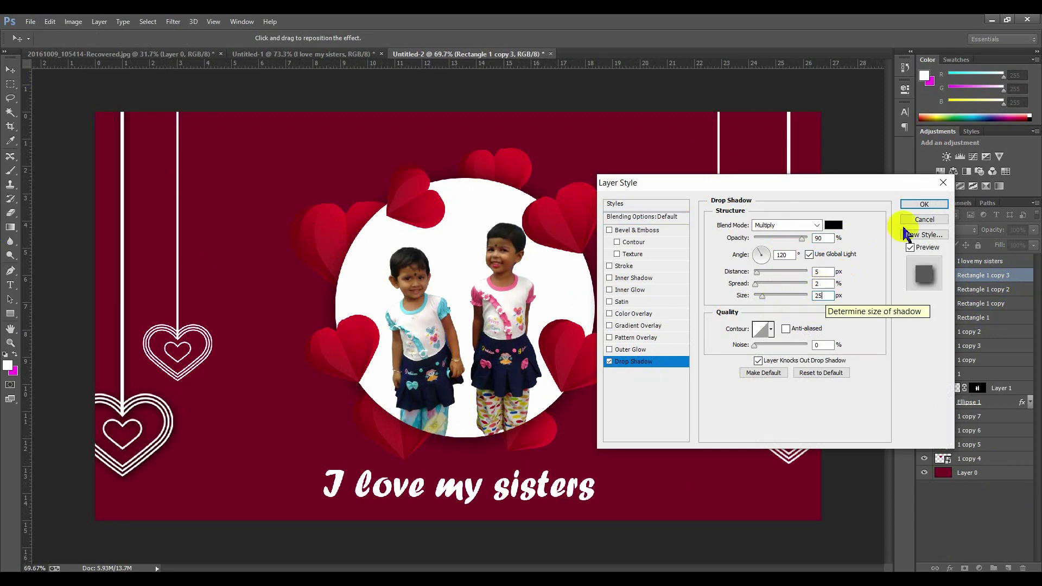
click(925, 205)
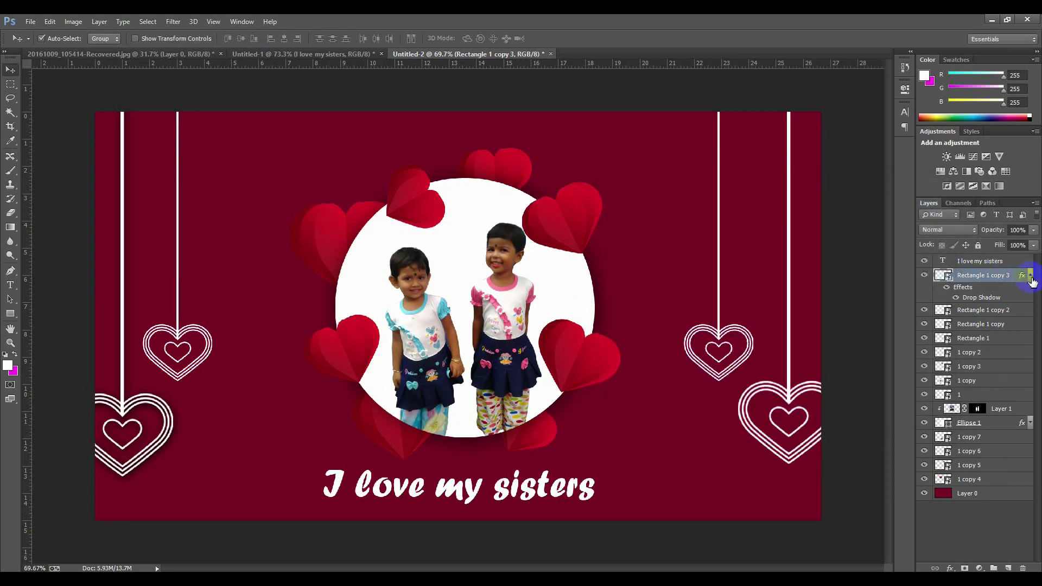
click(1032, 275)
Give the Rectangle 1 copy 2 layer a drop shadow with global light off, 90% opacity and 2% spread, and collapse its effects.
click(1032, 292)
double_click(1031, 293)
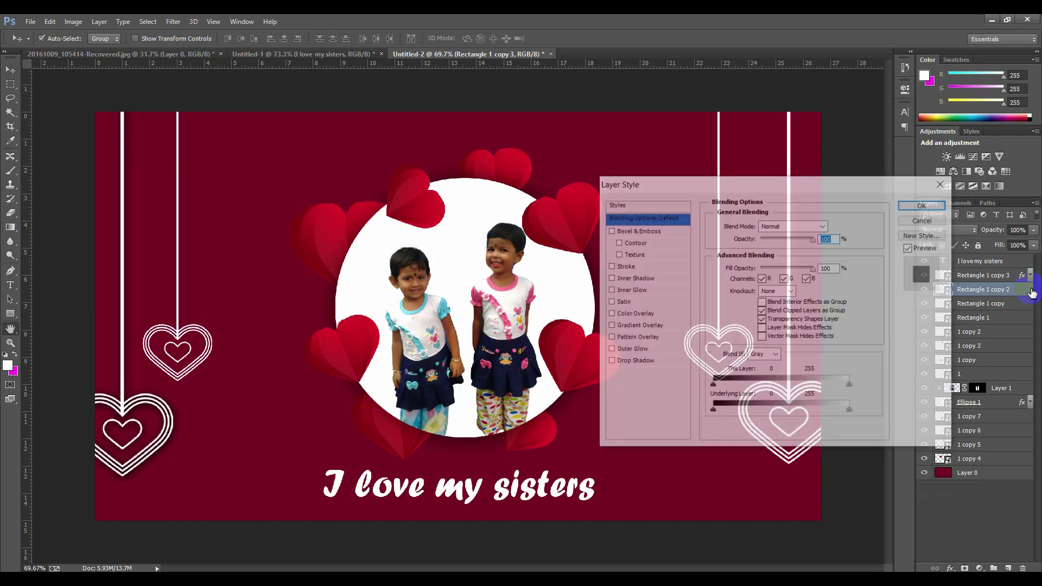
click(657, 361)
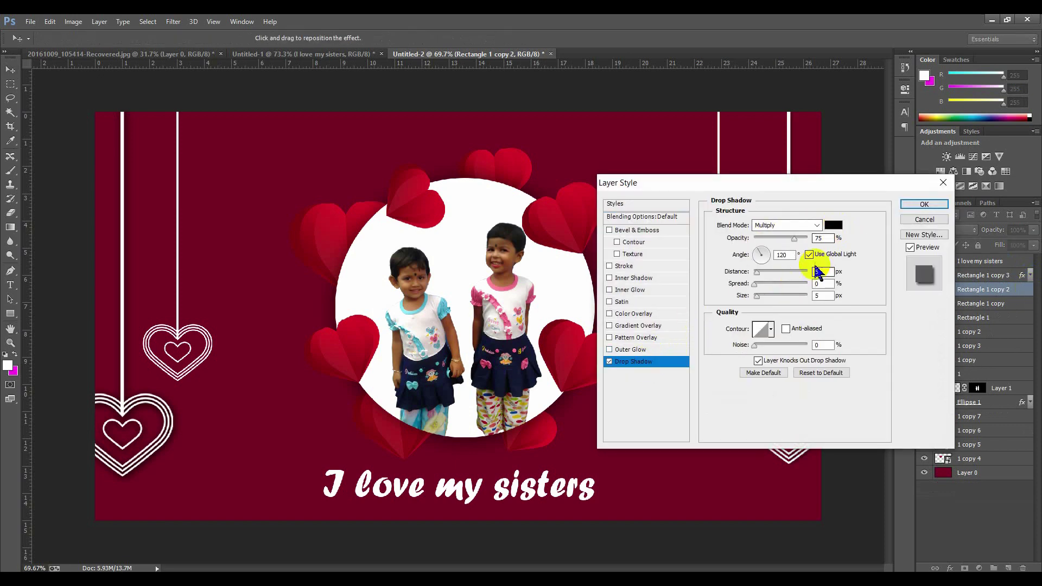
text(9)
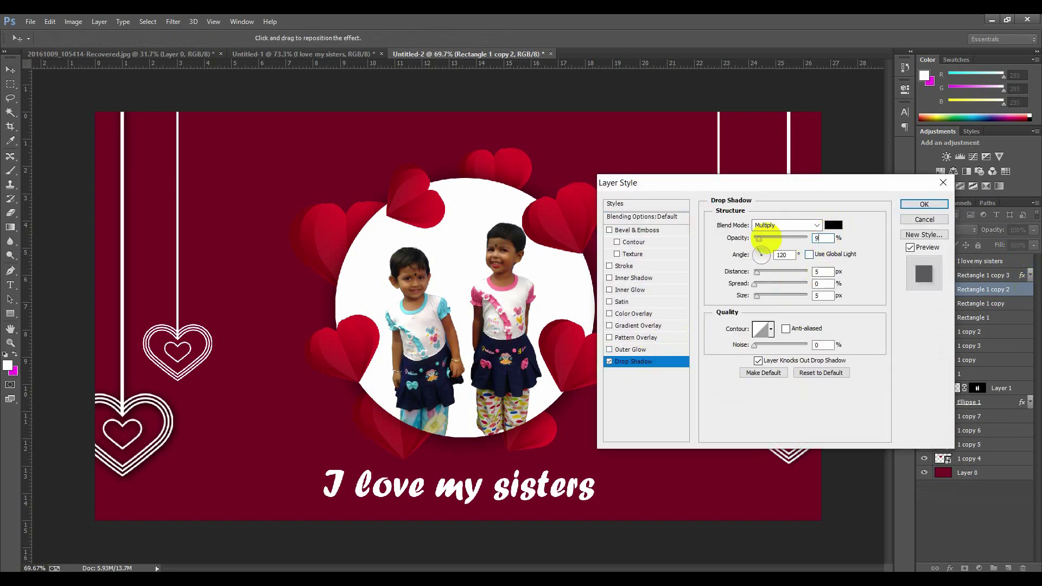
text(0)
click(820, 283)
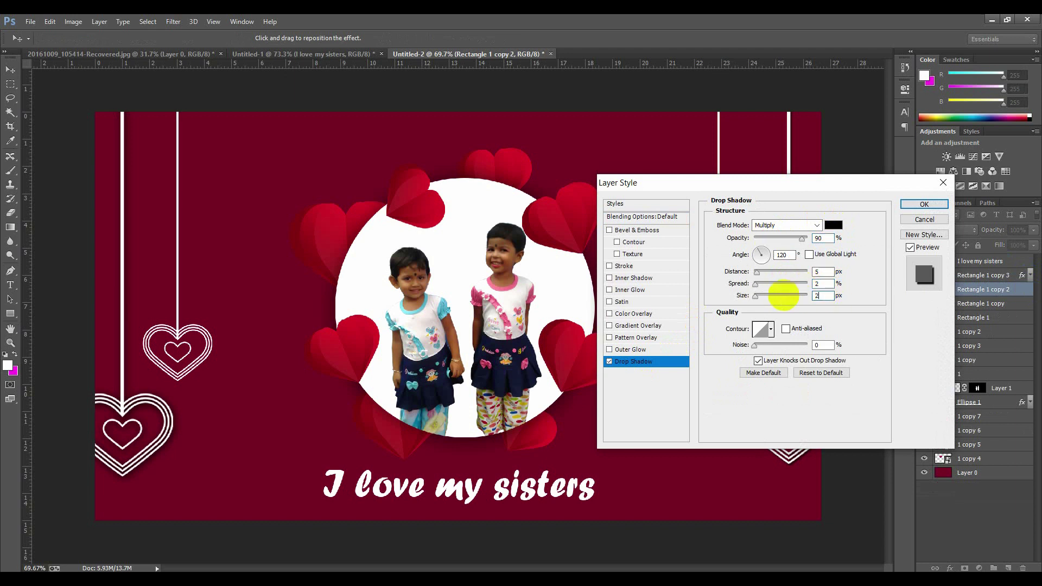
click(924, 205)
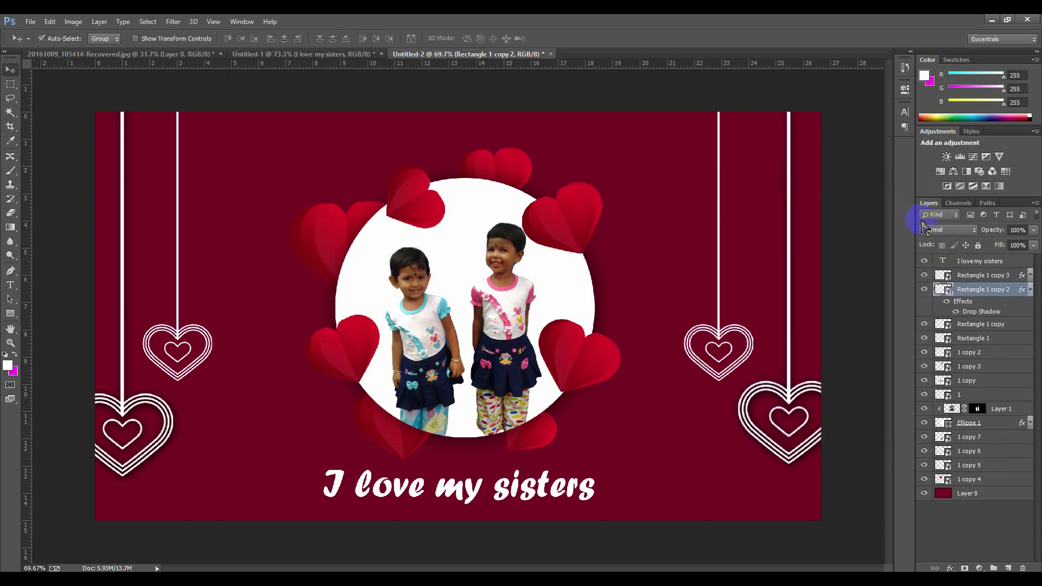
click(1032, 291)
Apply a drop shadow to the Rectangle 1 copy layer with global light off, 90% opacity, 2% spread and 25 px size, and collapse its effects.
click(1030, 309)
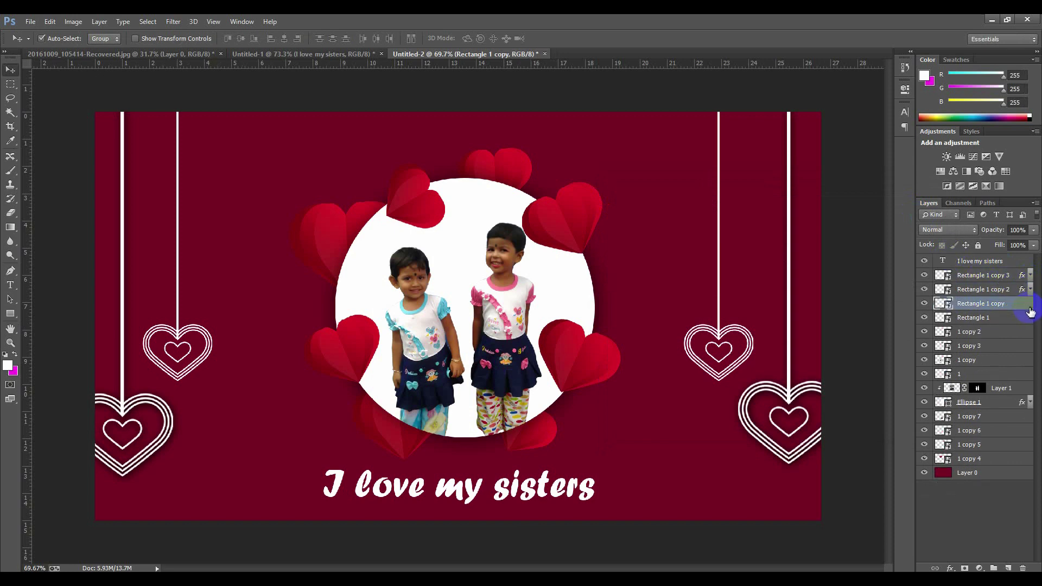
double_click(1030, 310)
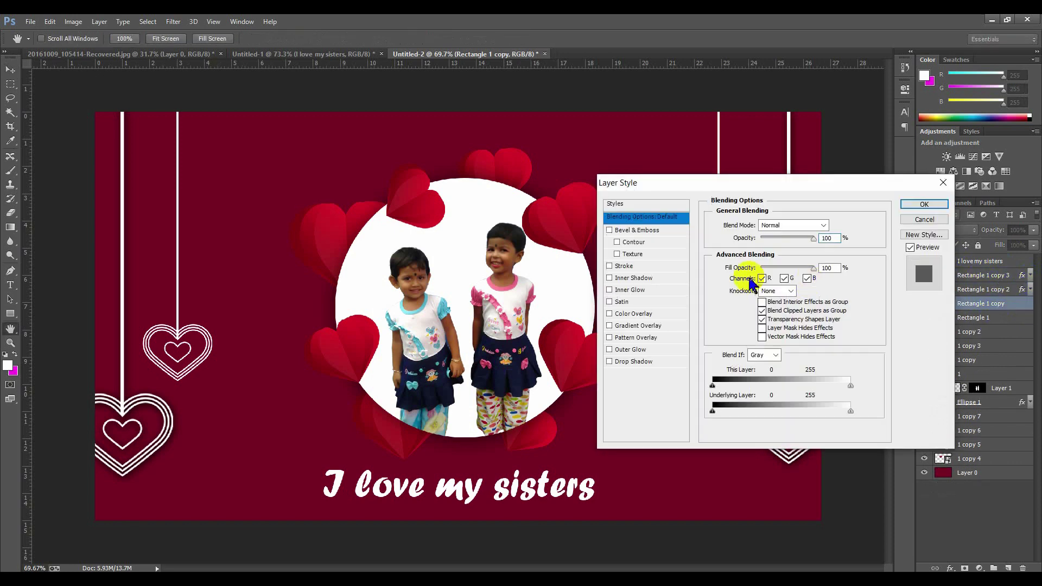
click(640, 362)
click(810, 256)
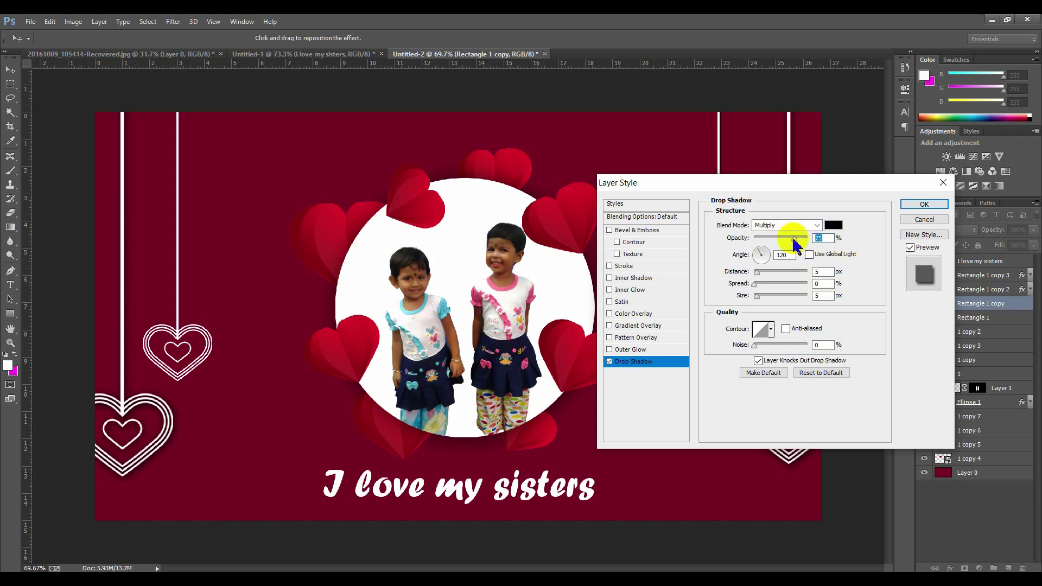
click(821, 284)
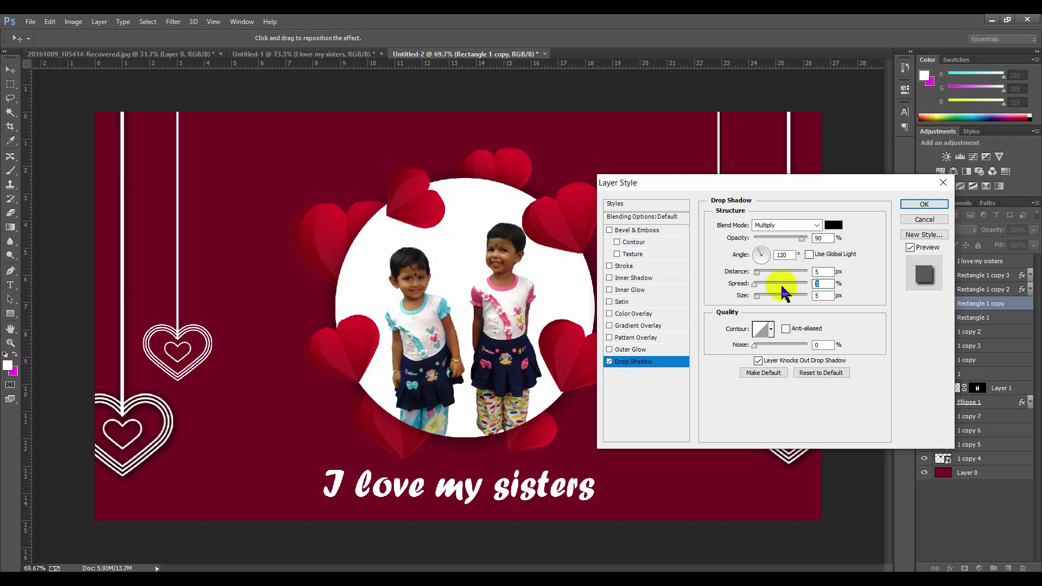
click(821, 295)
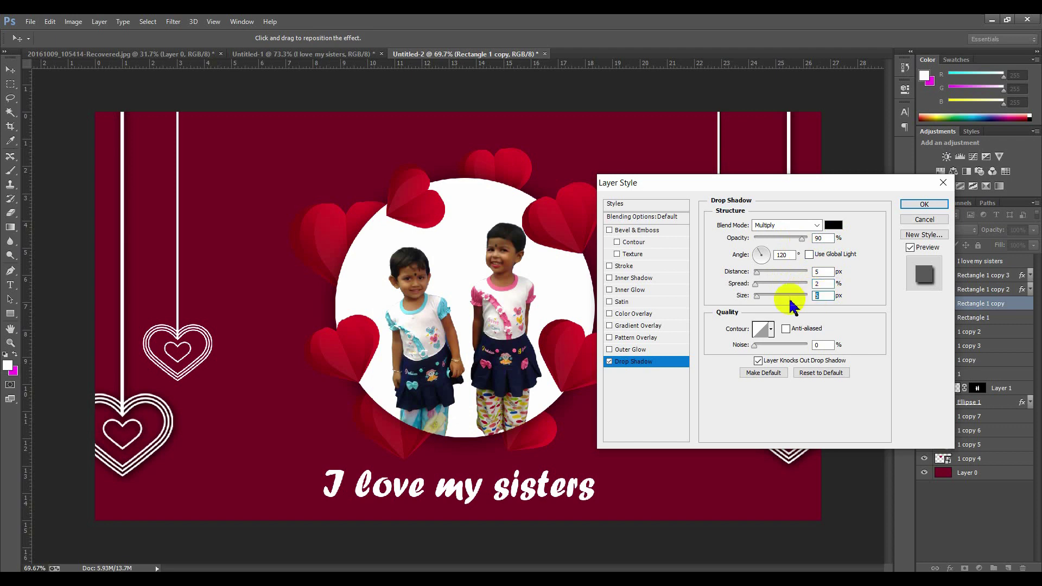
text(25)
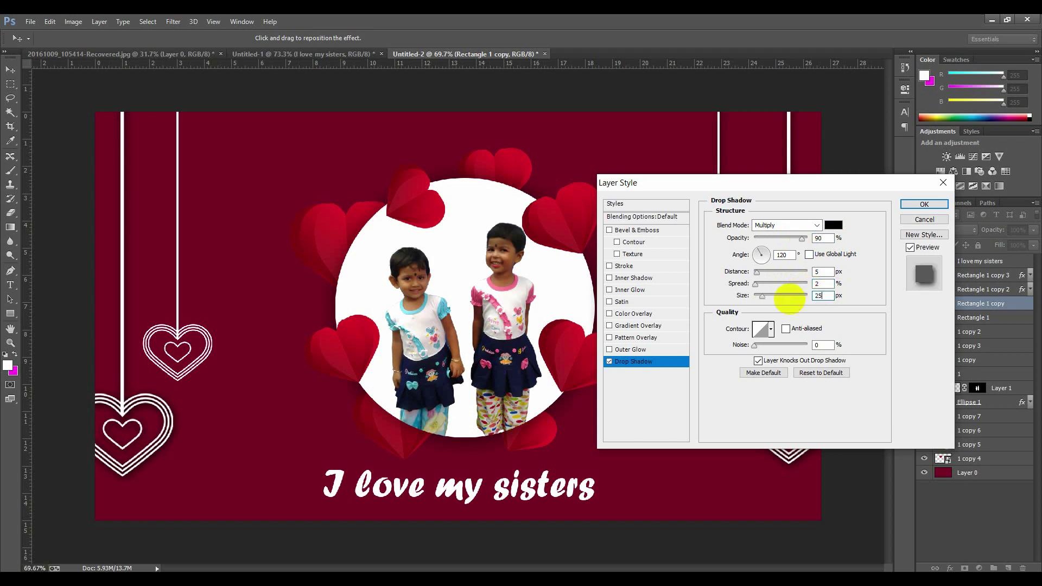
click(925, 204)
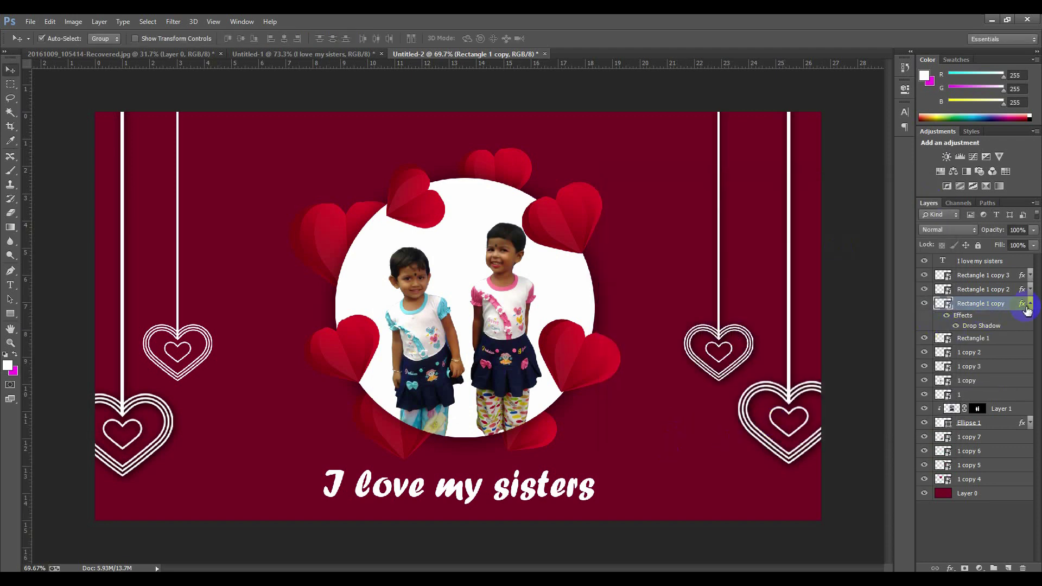
click(1030, 305)
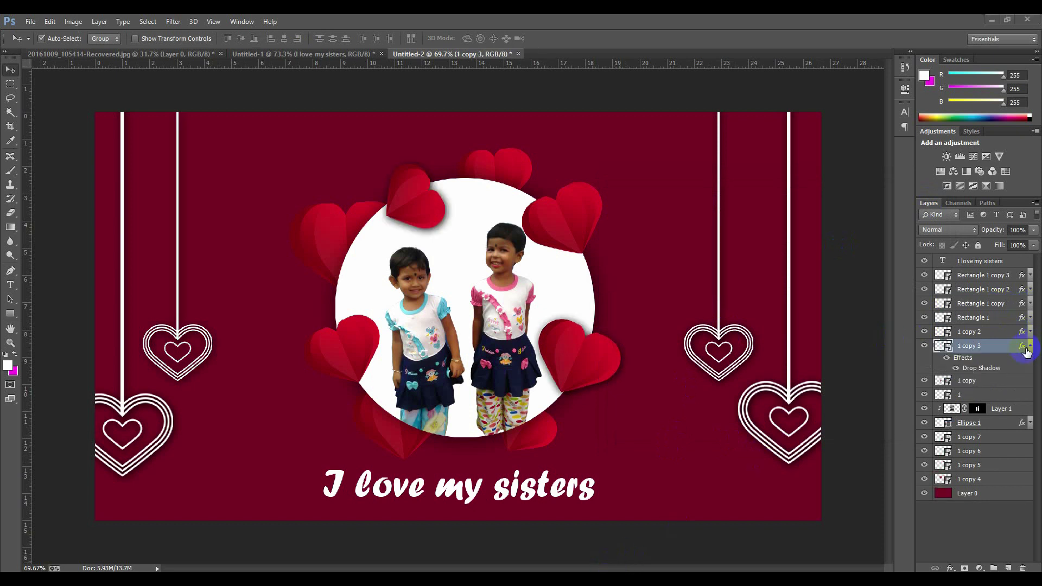
Add a drop shadow to the red heart layer 1 copy with global light off, 90% opacity and 2% spread, and collapse its effects.
click(1031, 346)
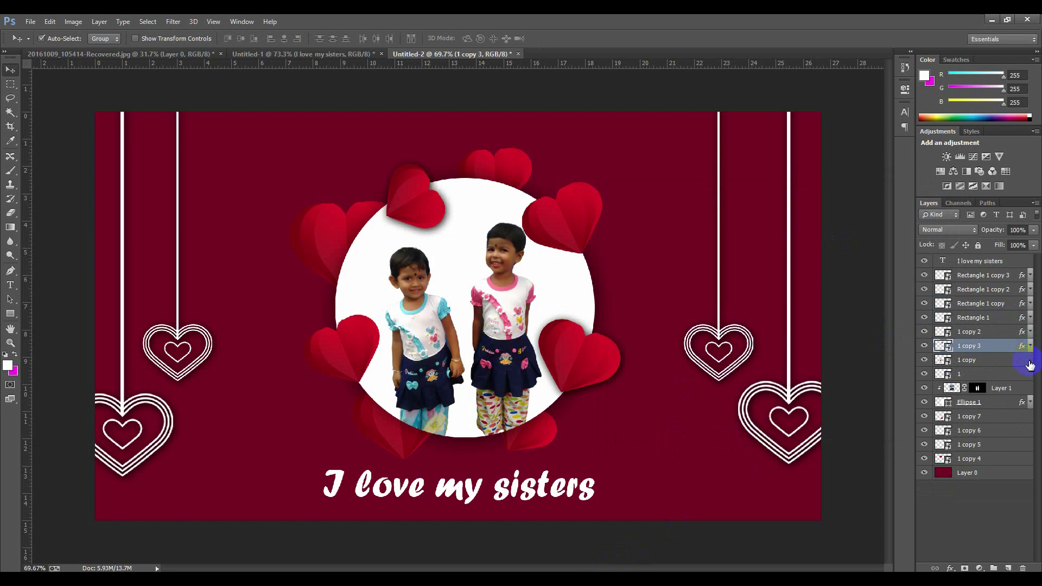
click(1031, 361)
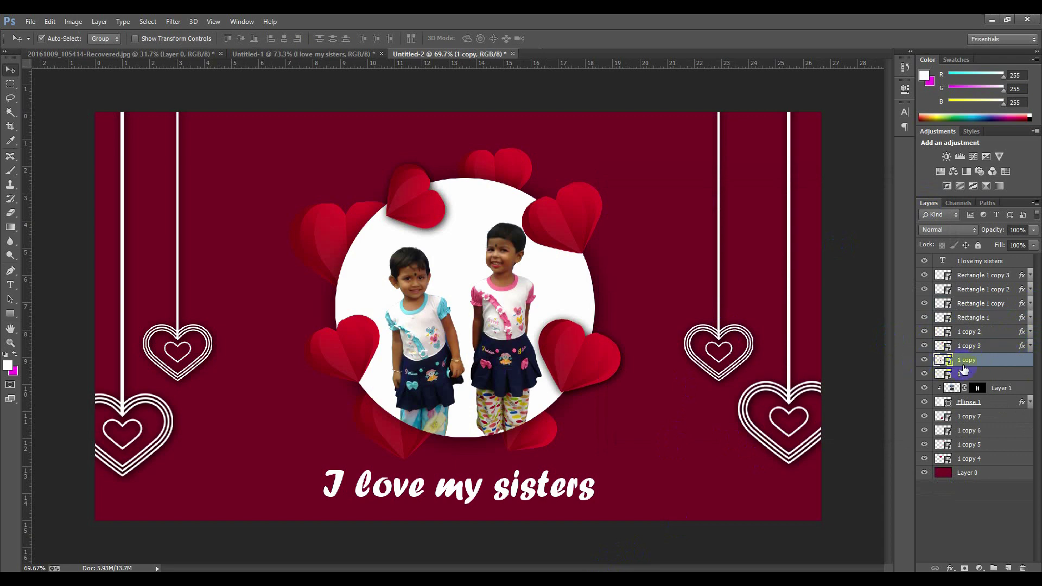
double_click(1025, 363)
click(745, 364)
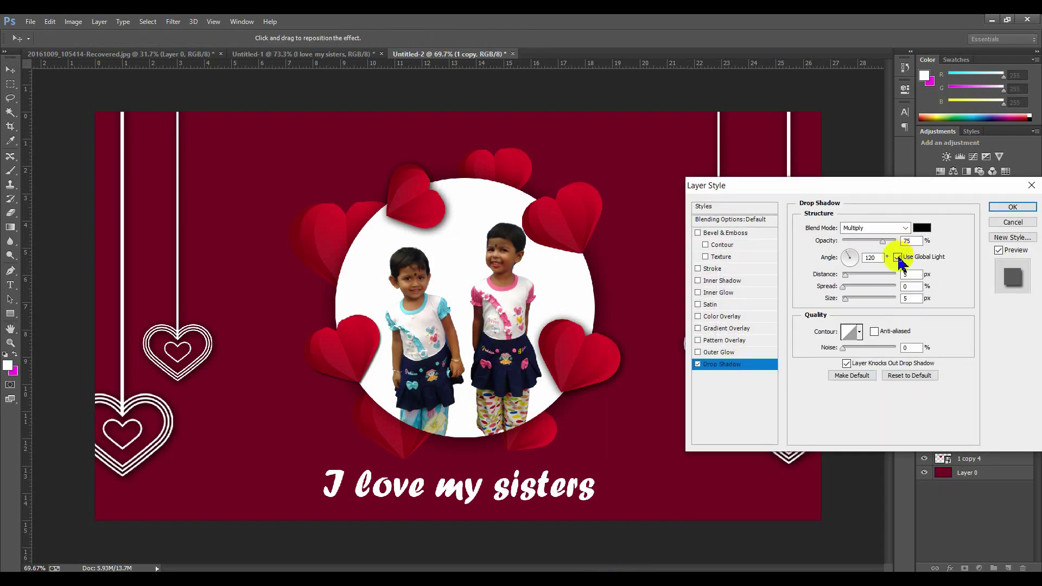
click(898, 258)
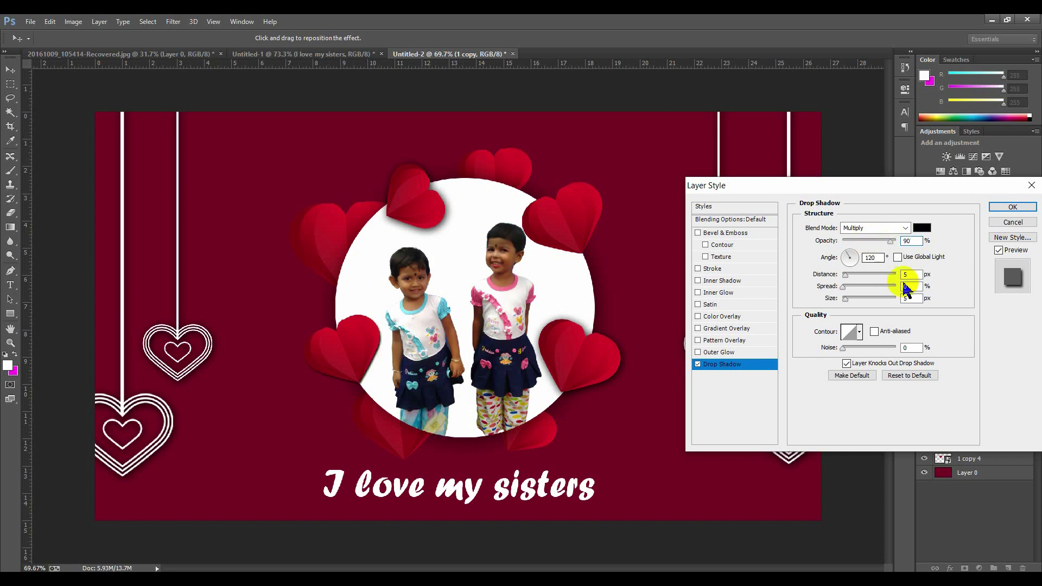
click(906, 287)
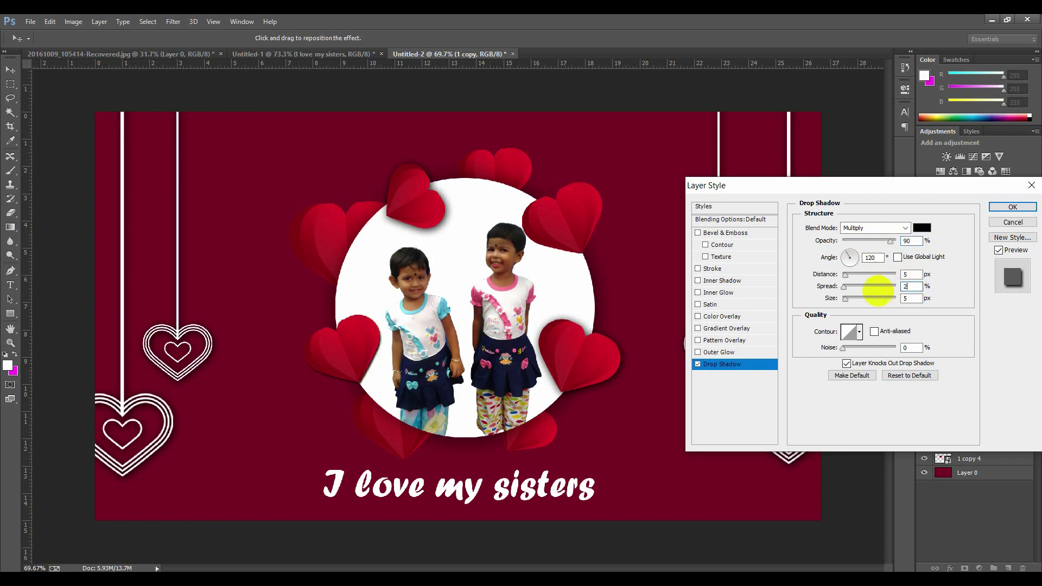
text(2)
click(904, 298)
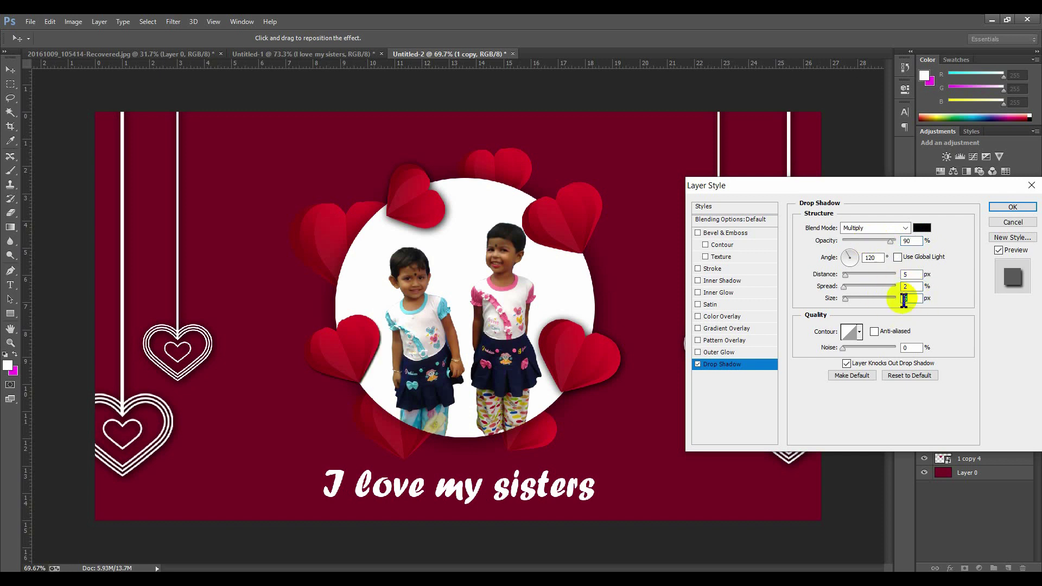
click(1014, 208)
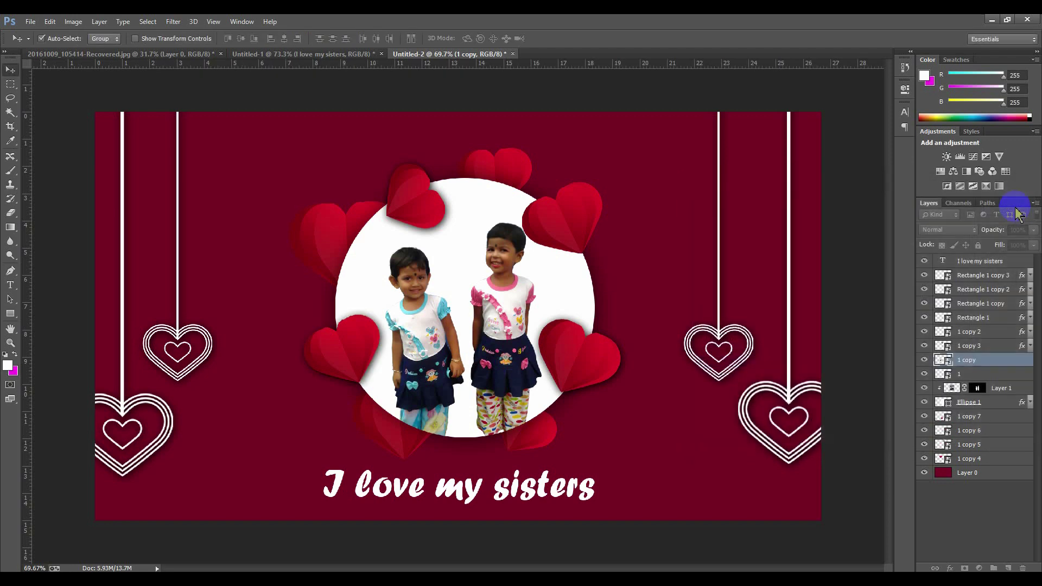
click(1031, 363)
Add a drop shadow to the red heart layer 1 with global light off, 90% opacity and 2% spread, and collapse its effects.
click(1035, 387)
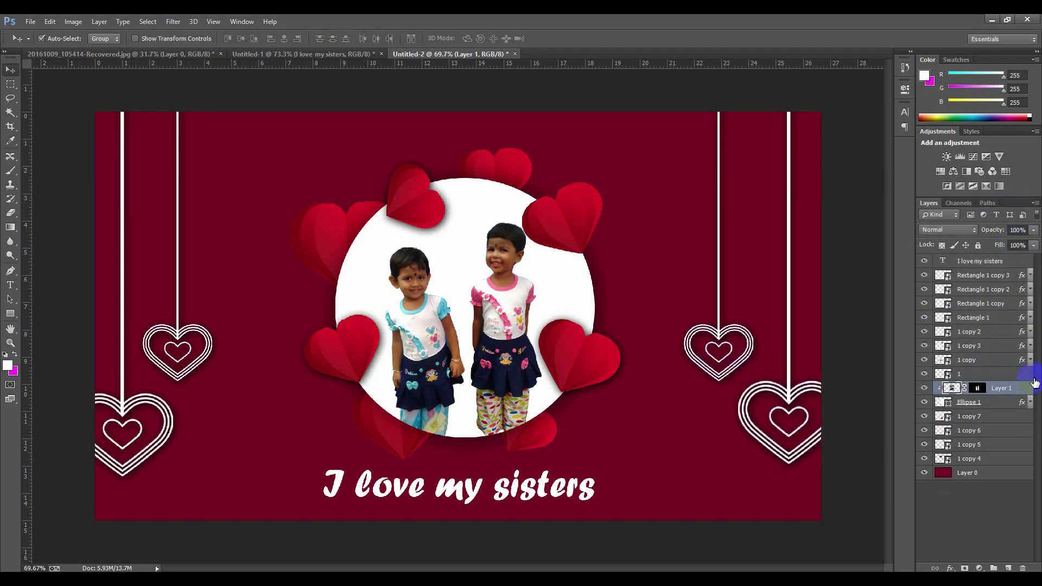
click(1024, 376)
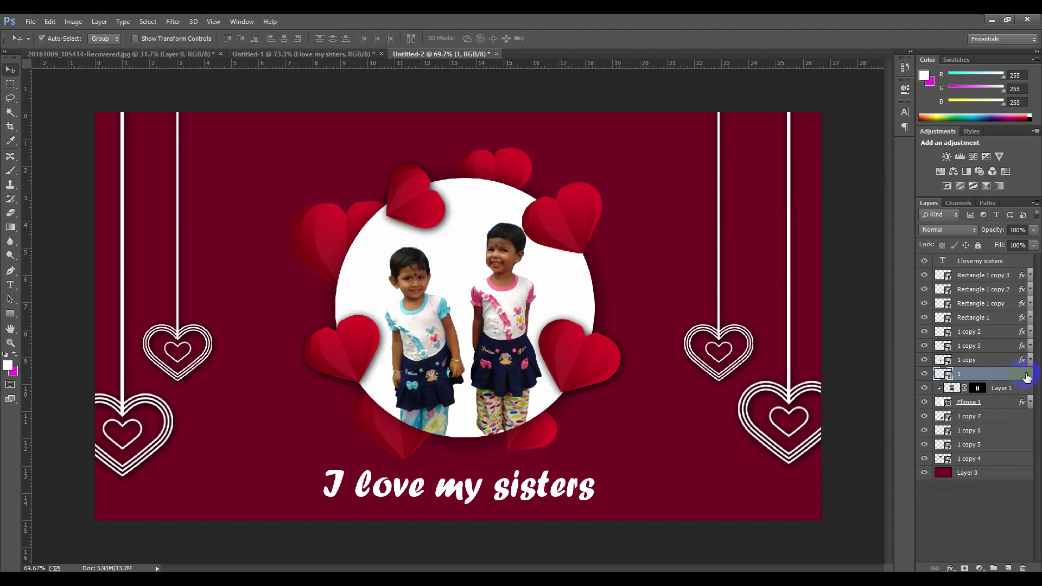
double_click(1027, 377)
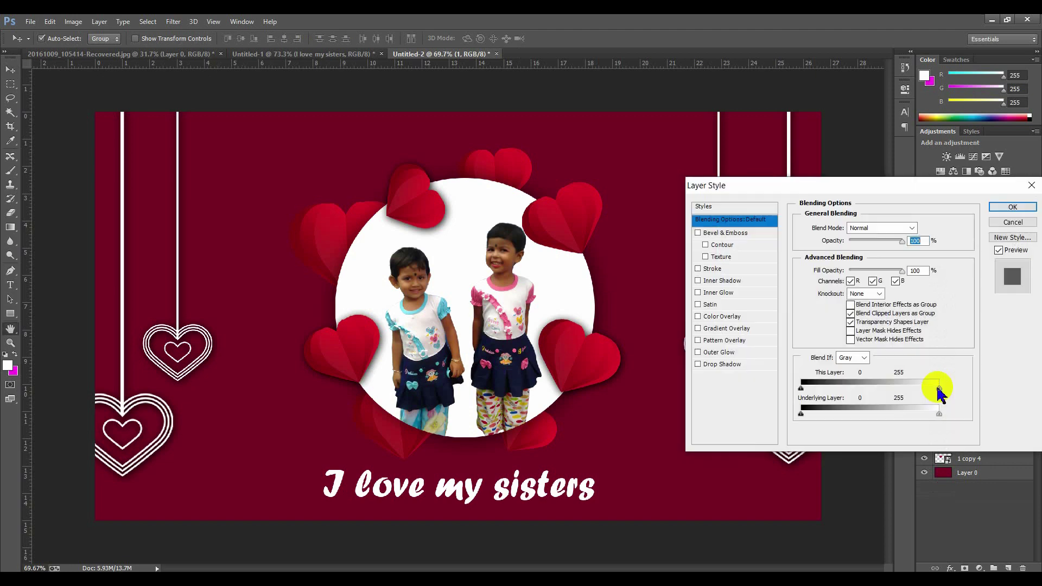
click(725, 365)
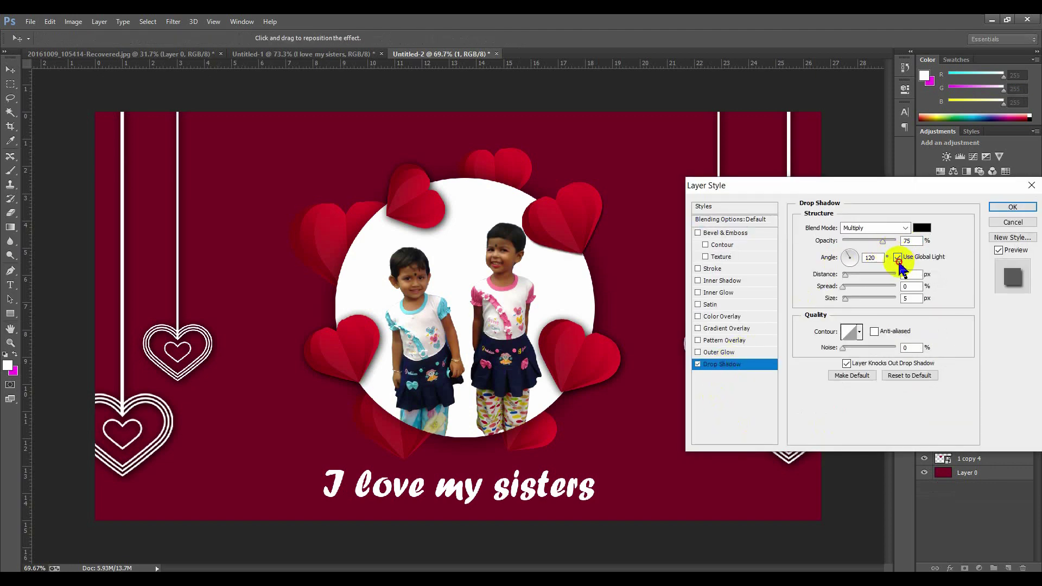
click(899, 259)
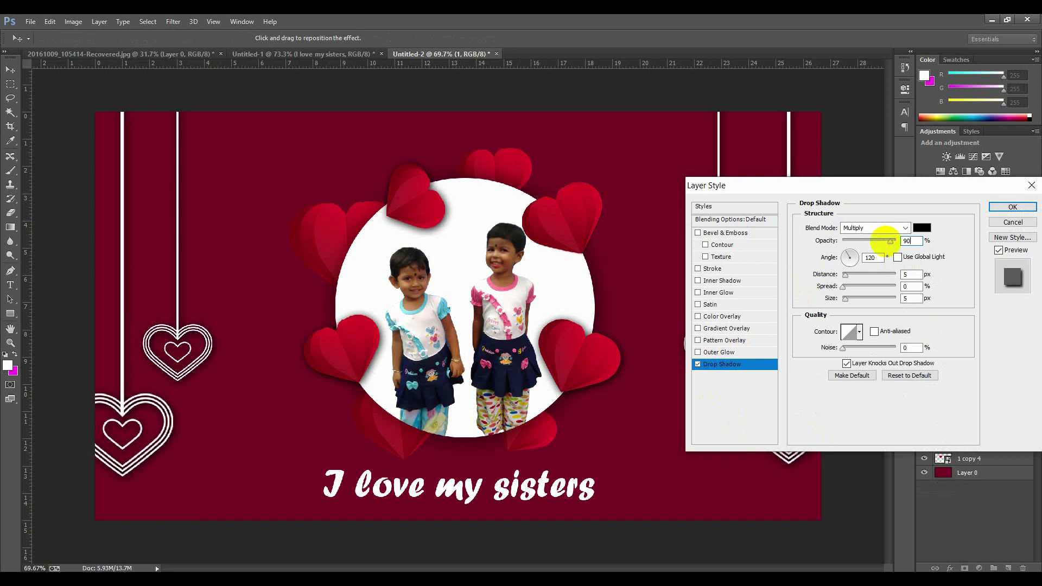
double_click(906, 287)
text(2)
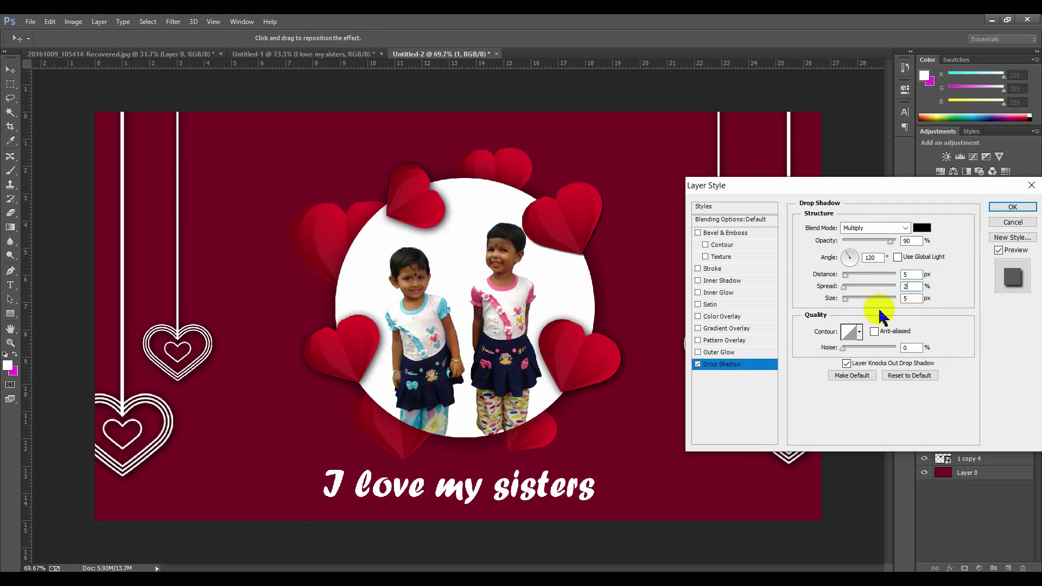
double_click(917, 298)
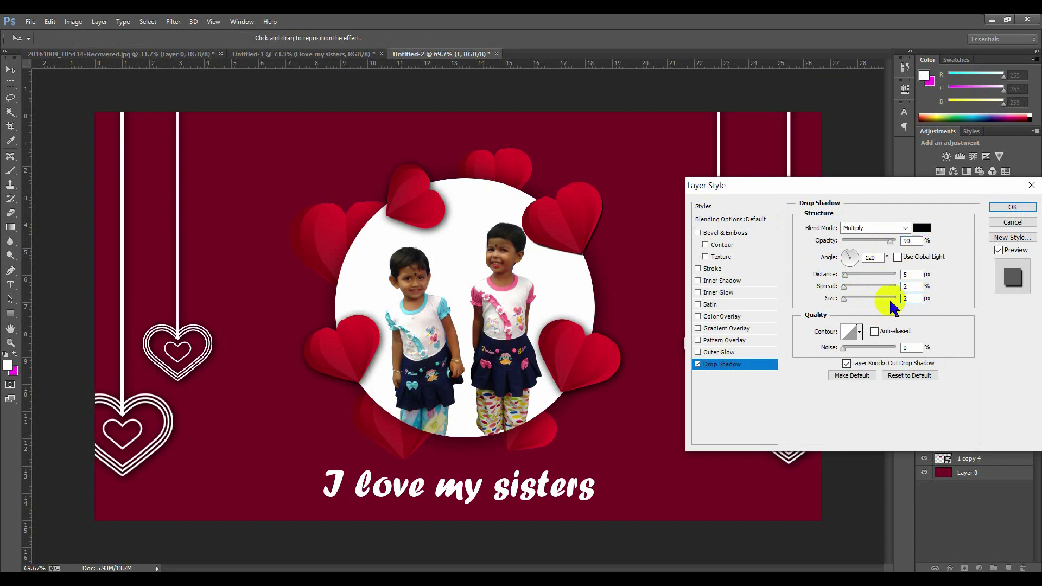
text(2)
click(1013, 207)
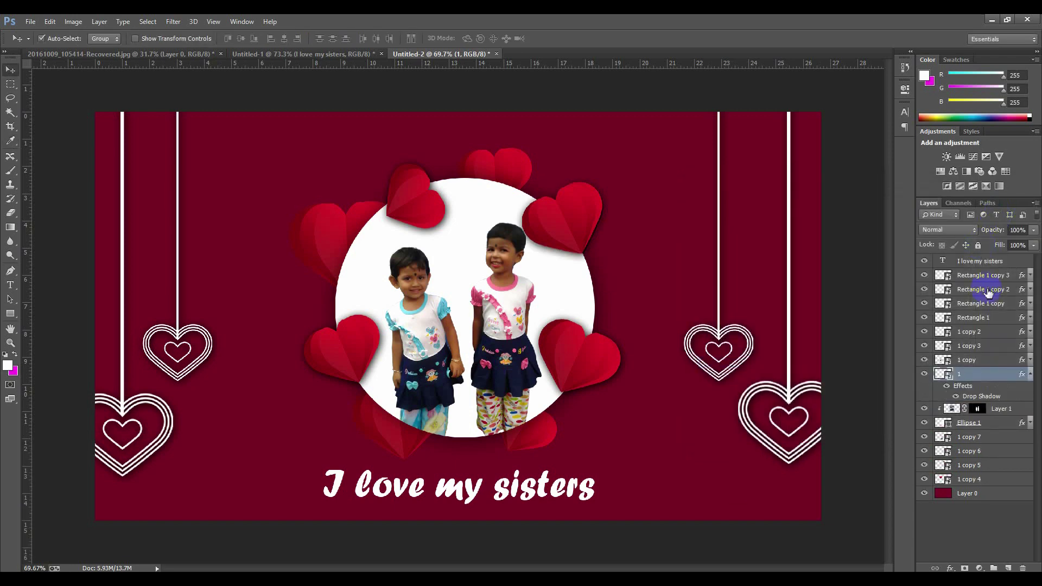
click(1031, 376)
Give the 1 copy 7 heart layer a drop shadow with global light off, 90% opacity, 2% spread and 25 px size, and collapse its effects.
click(1031, 417)
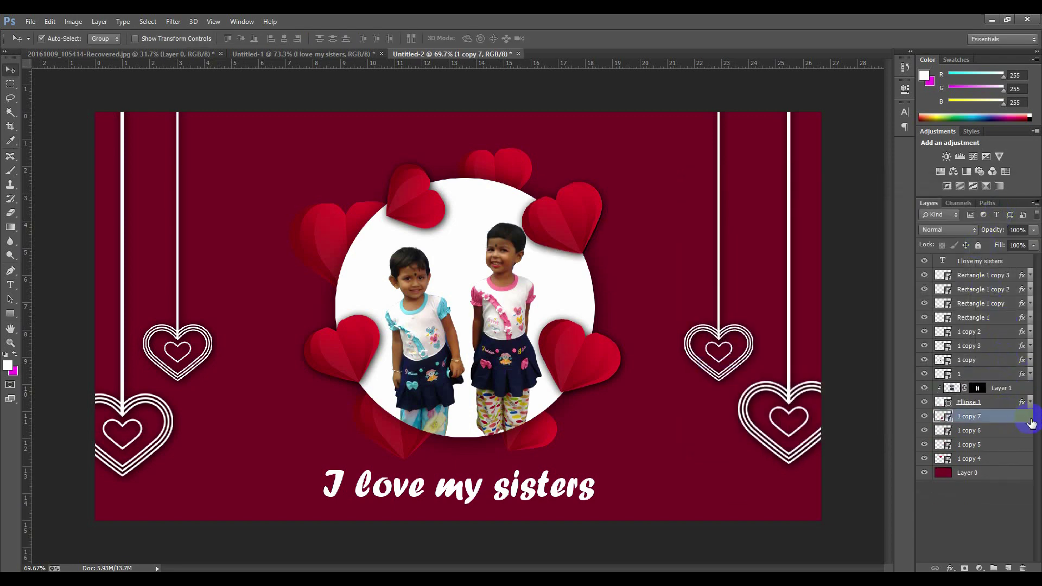
double_click(1032, 427)
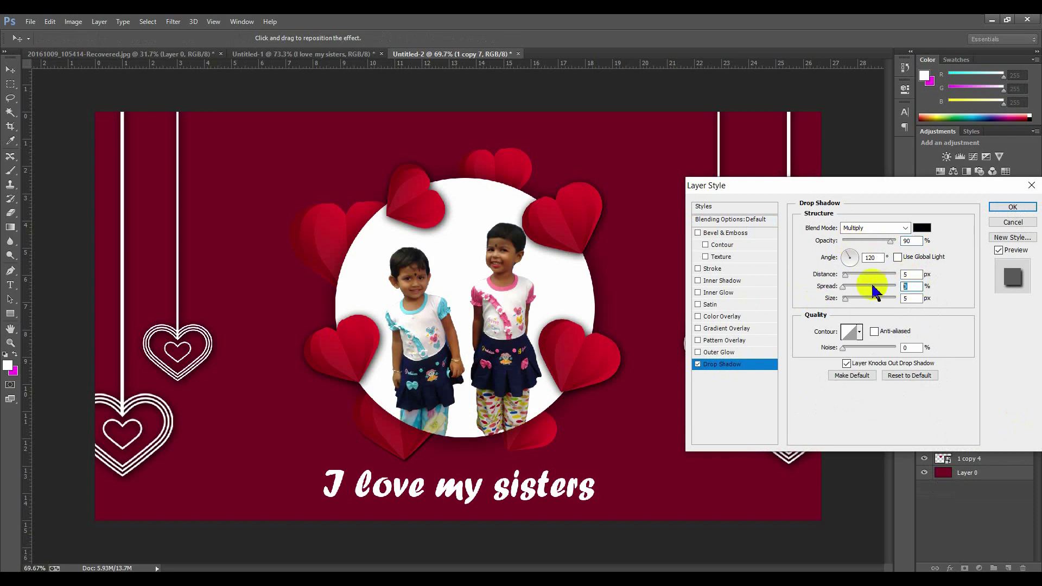
double_click(913, 287)
text(2)
double_click(915, 299)
text(25)
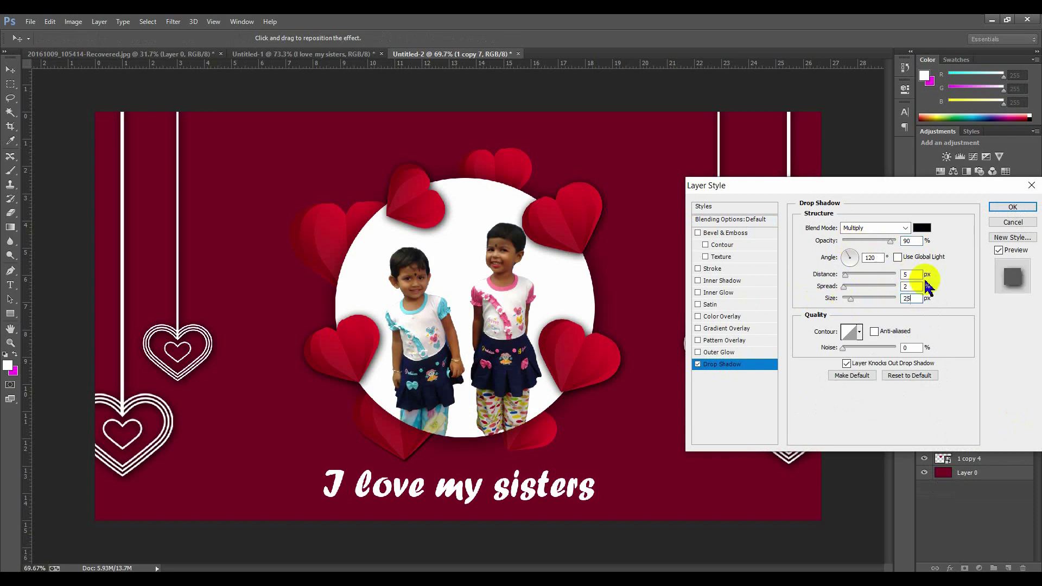
click(1007, 207)
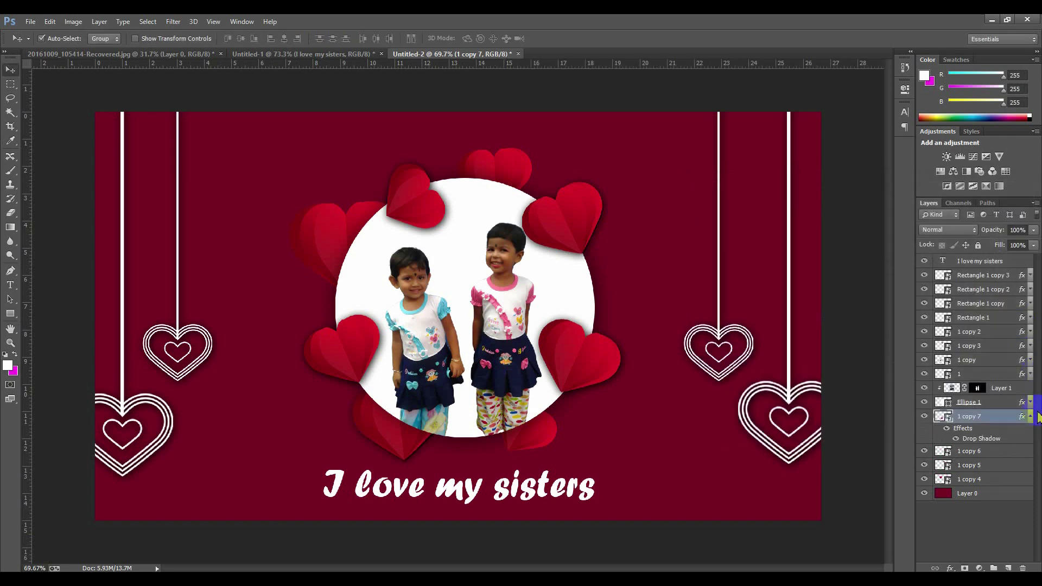
click(1029, 417)
Apply a drop shadow to the 1 copy 6 heart layer with global light off, 90% opacity, 2% spread and 25 px size, collapsing its effects.
click(1024, 432)
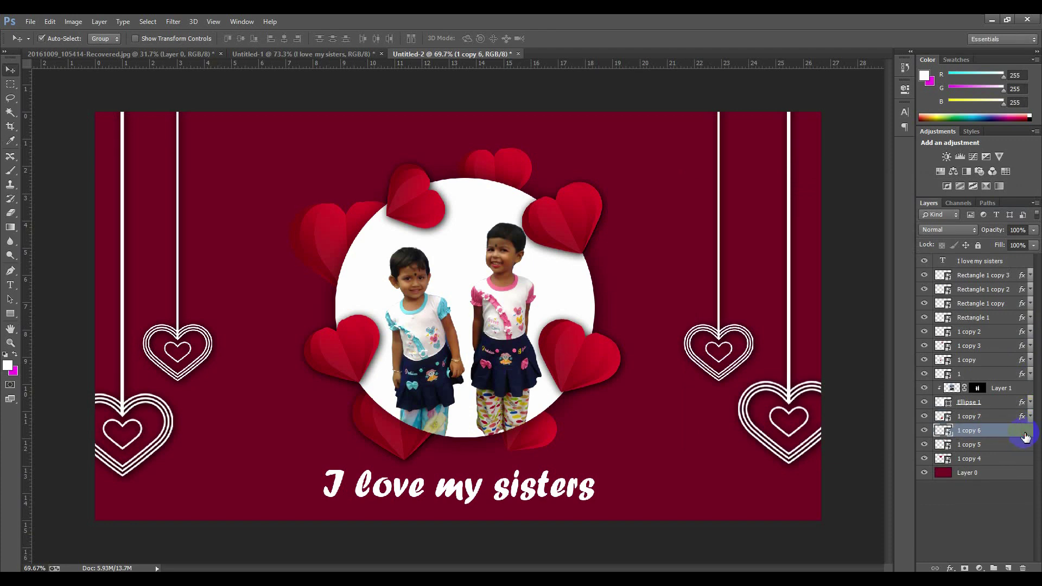
double_click(1024, 433)
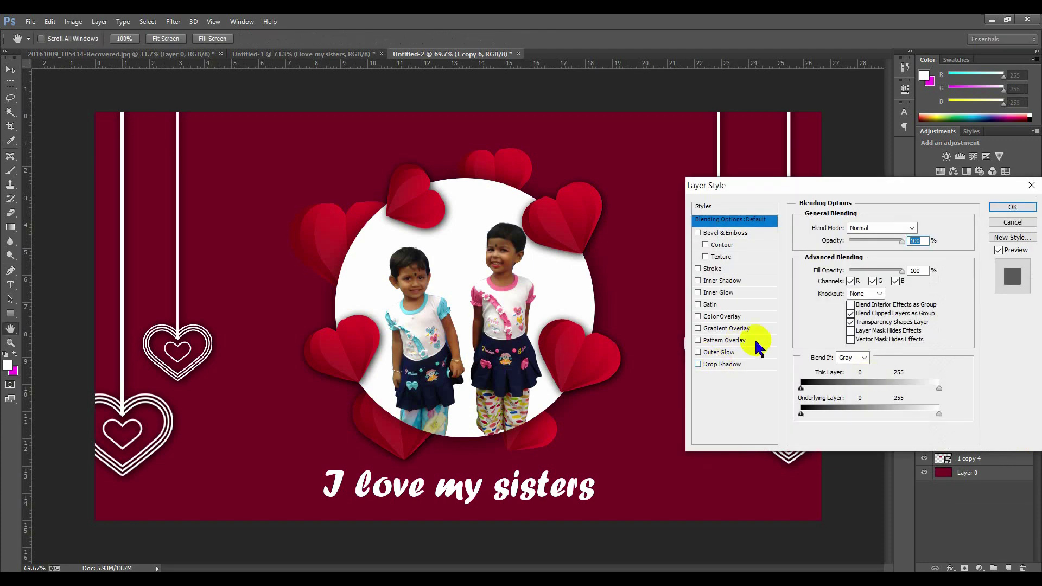
click(725, 364)
click(898, 256)
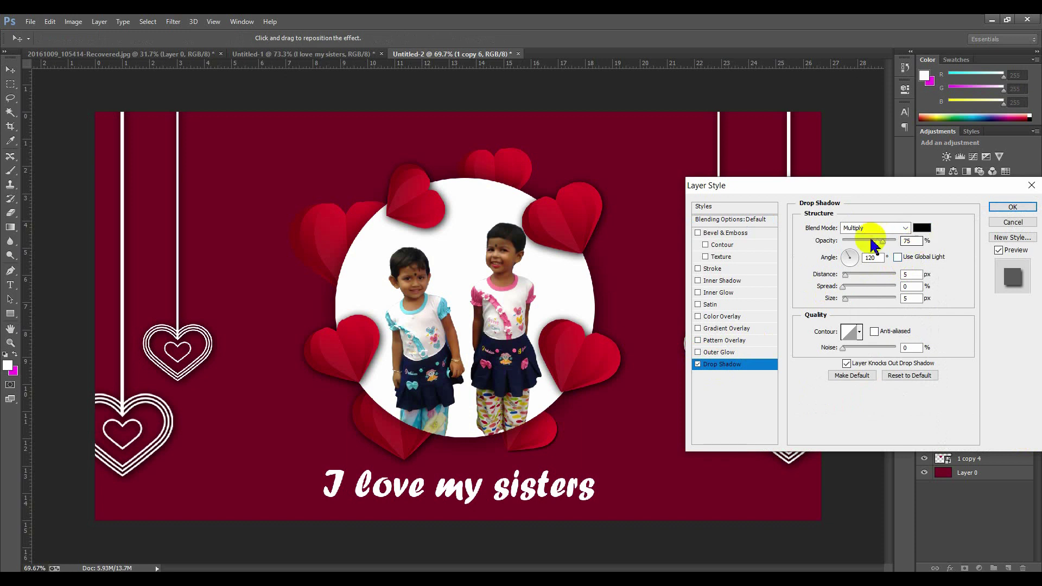
drag(914, 241, 885, 244)
text(90)
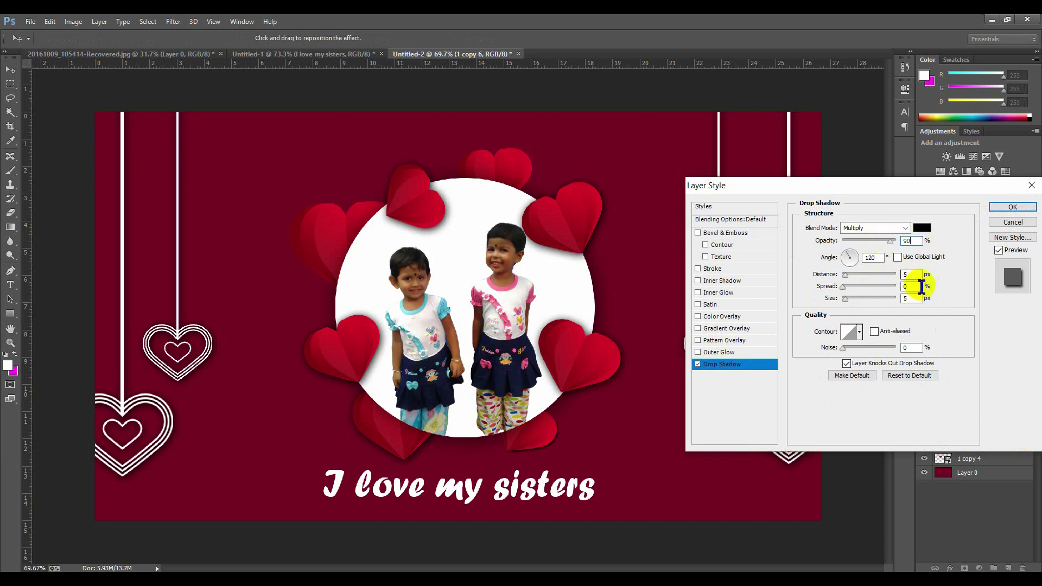
drag(921, 286, 873, 312)
text(2)
text(2)
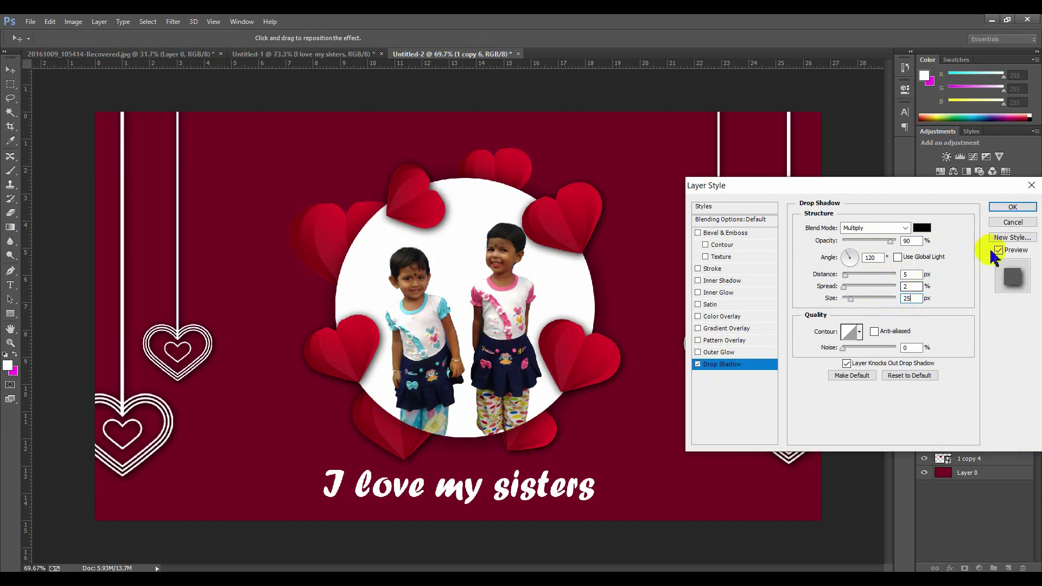
click(1012, 207)
click(1031, 432)
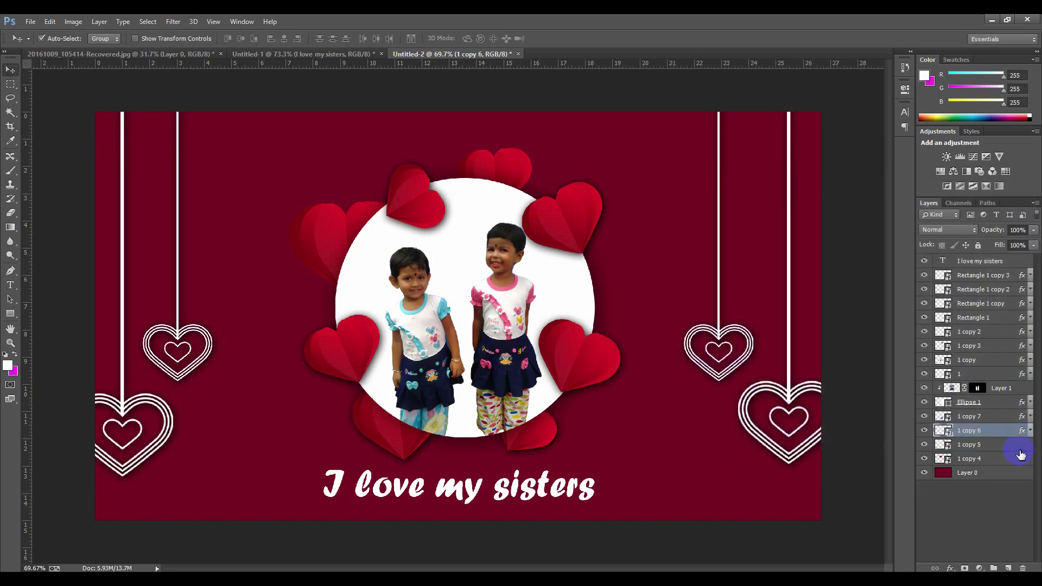
Add a drop shadow to the 1 copy 5 heart layer with global light off, 90% opacity and 2% spread, and collapse its effects.
click(1034, 448)
double_click(1033, 450)
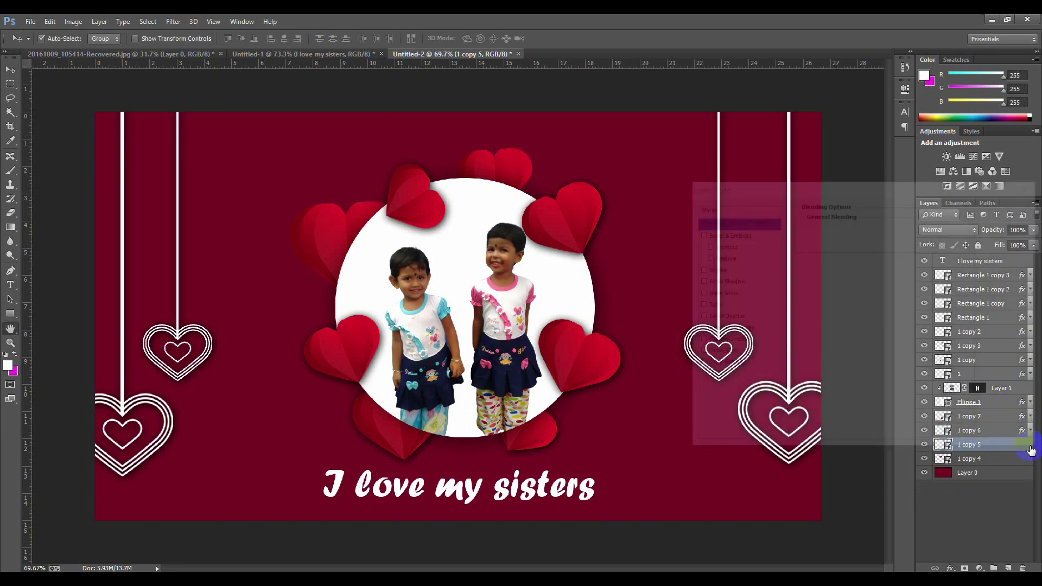
click(733, 365)
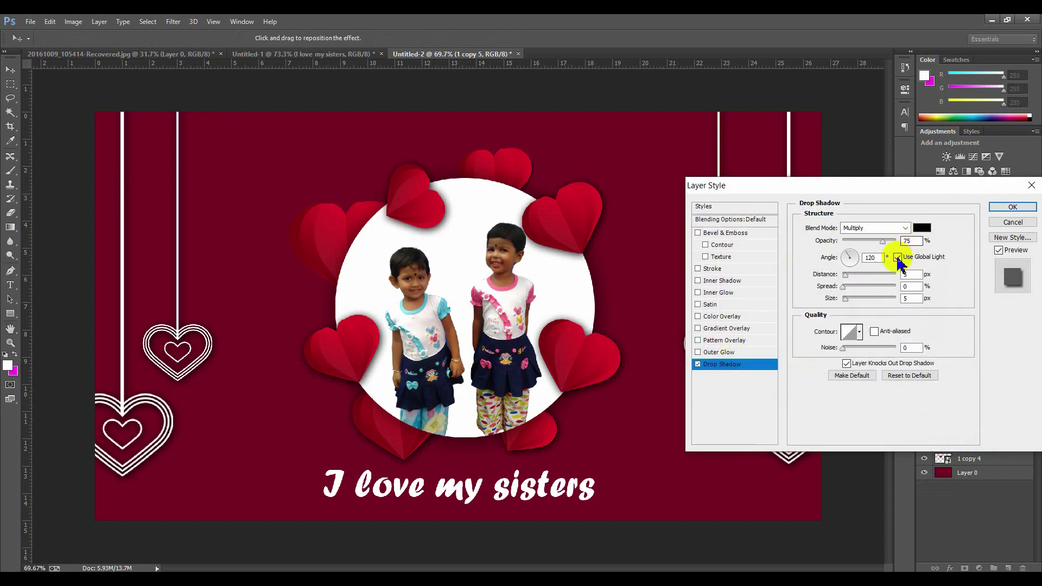
click(898, 258)
drag(918, 241, 870, 241)
text(90)
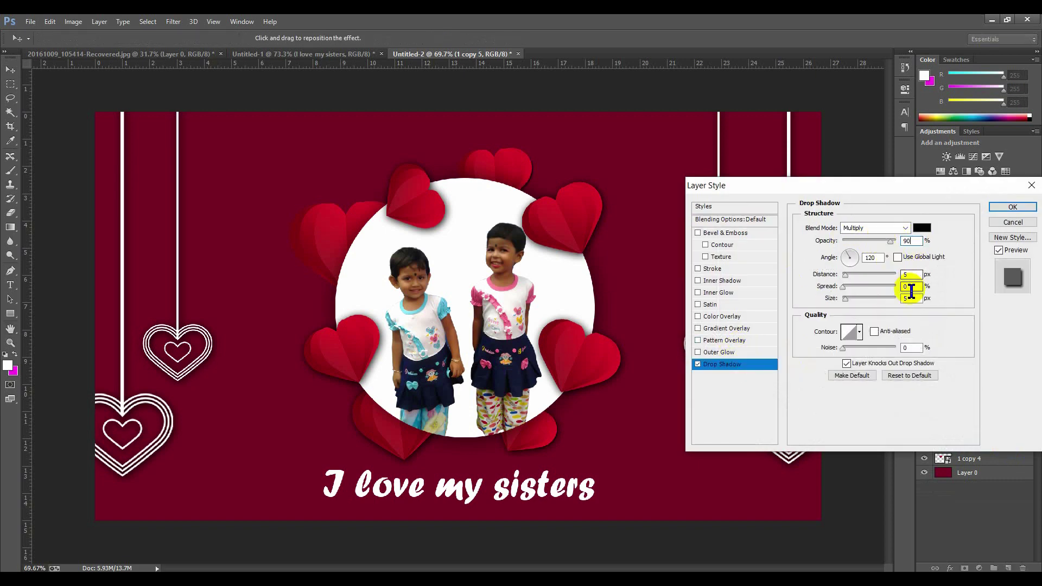
drag(912, 287, 856, 298)
text(2)
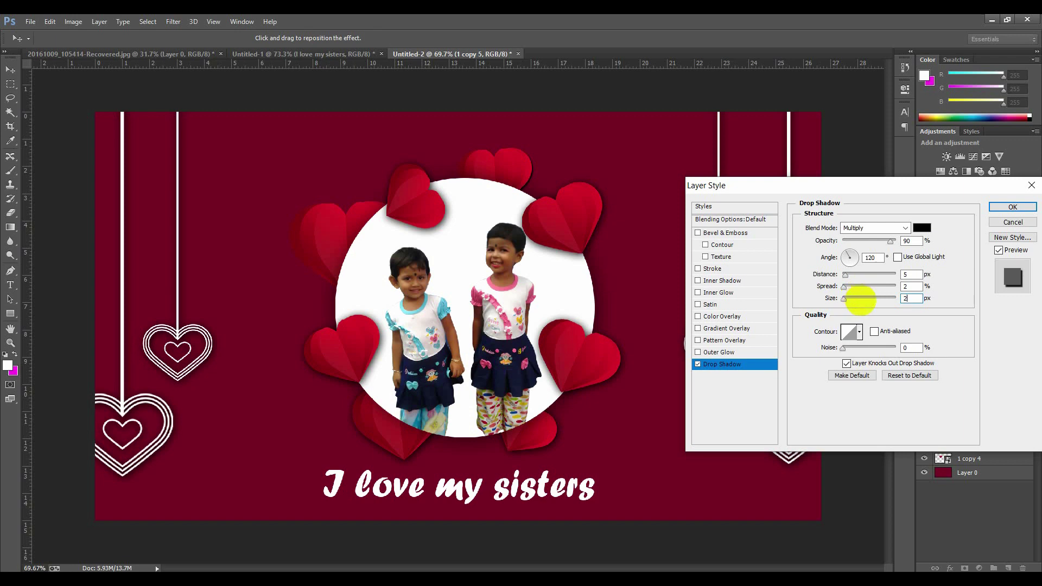
text(2)
click(1012, 207)
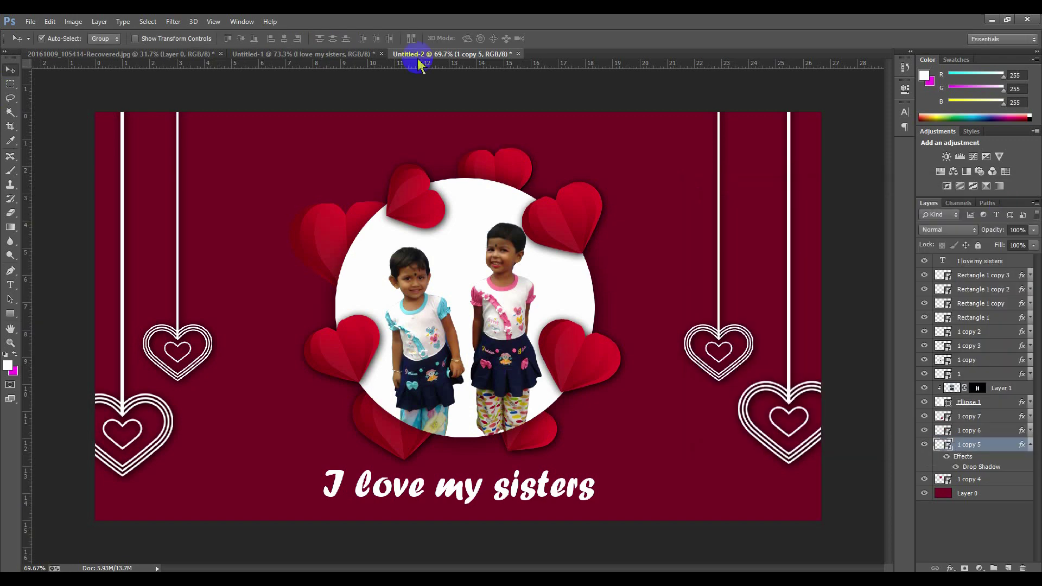
click(1030, 445)
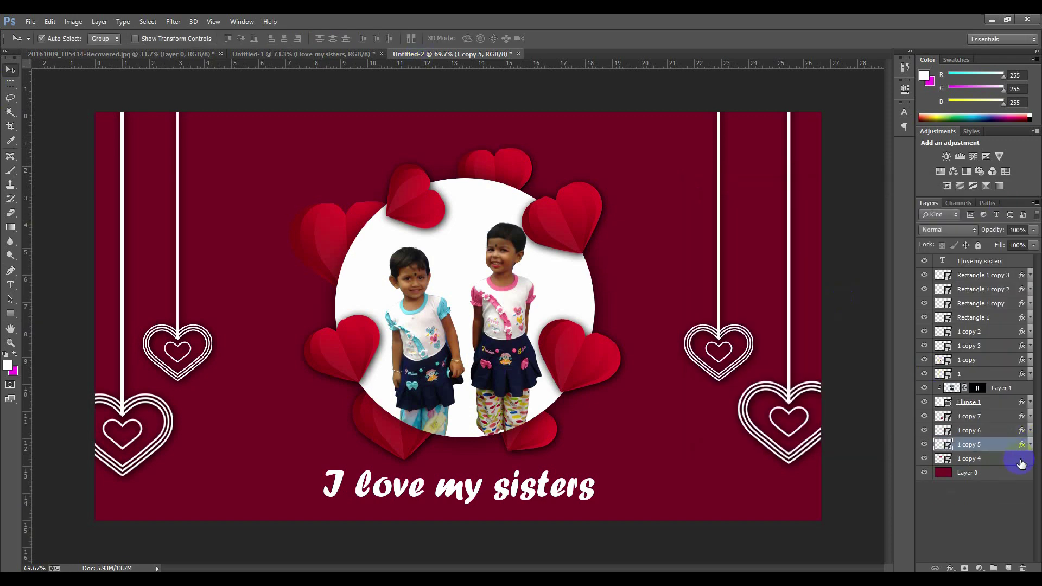
Give the 1 copy 4 heart layer a drop shadow with 90% opacity, global light off and 2% spread, and collapse its effects.
click(1027, 461)
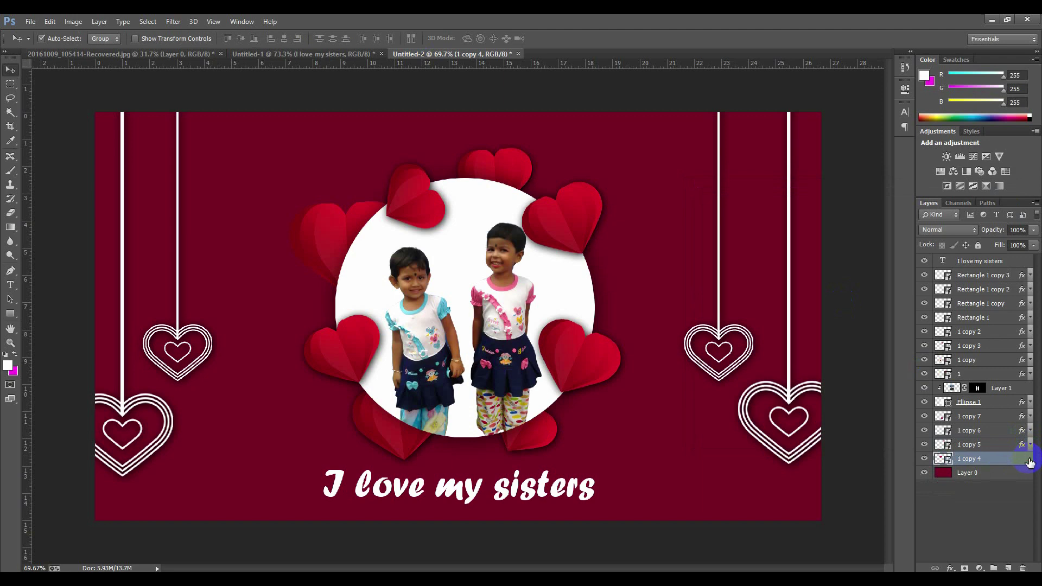
double_click(1027, 459)
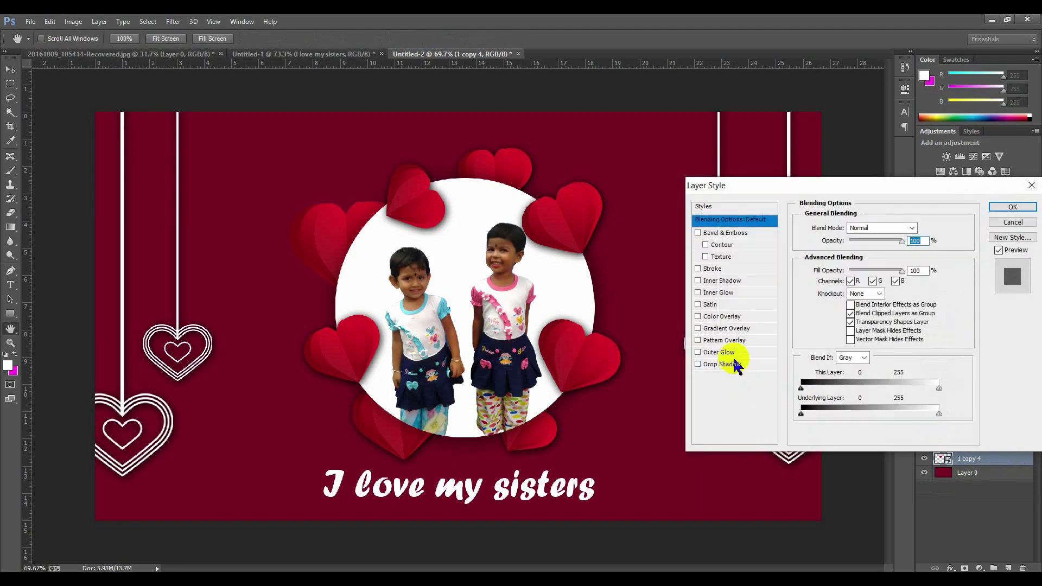
click(733, 364)
double_click(909, 241)
text(9)
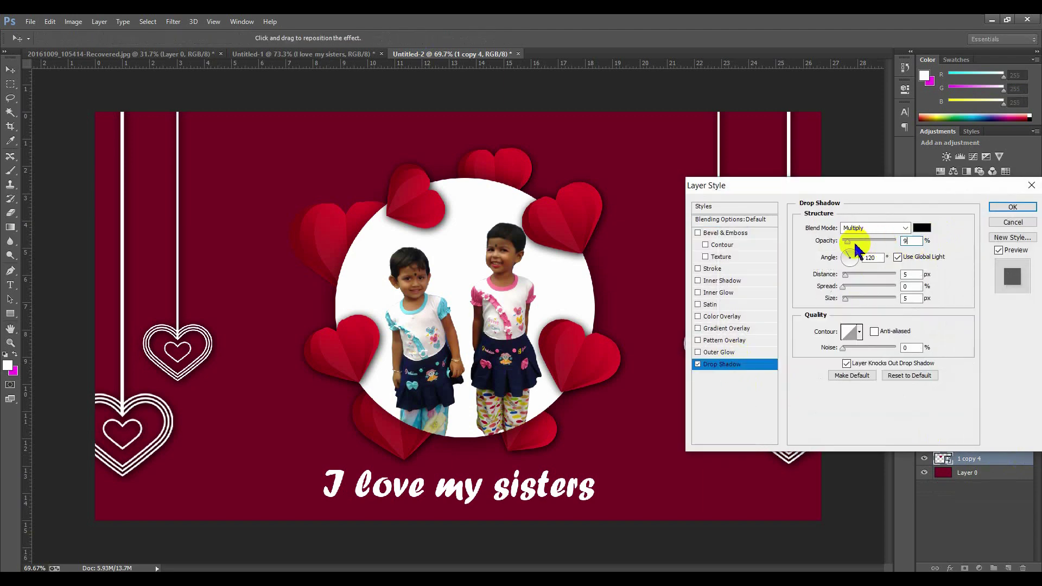
text(0)
click(898, 257)
double_click(905, 274)
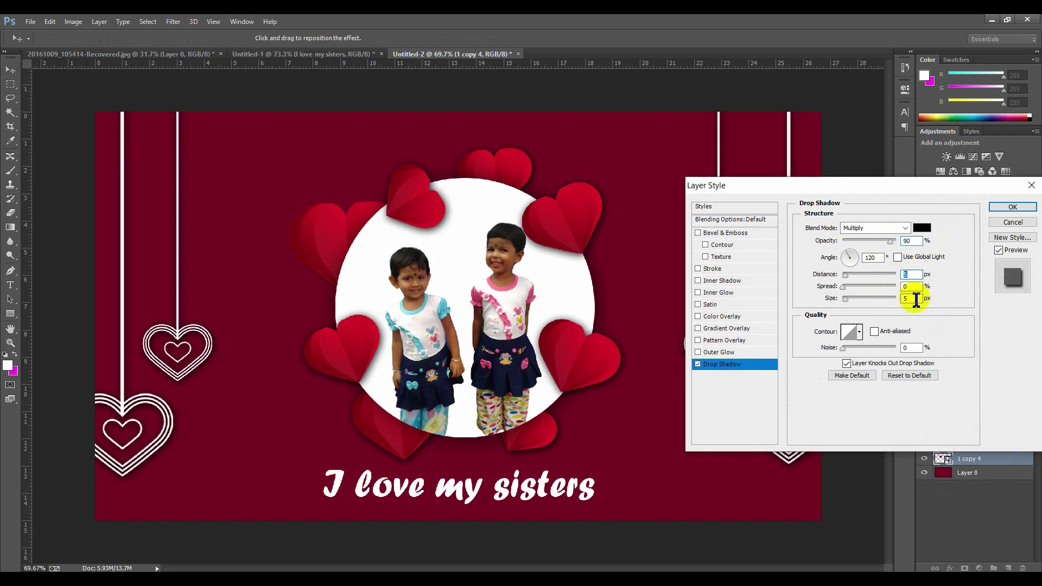
key(Tab)
text(2)
key(Tab)
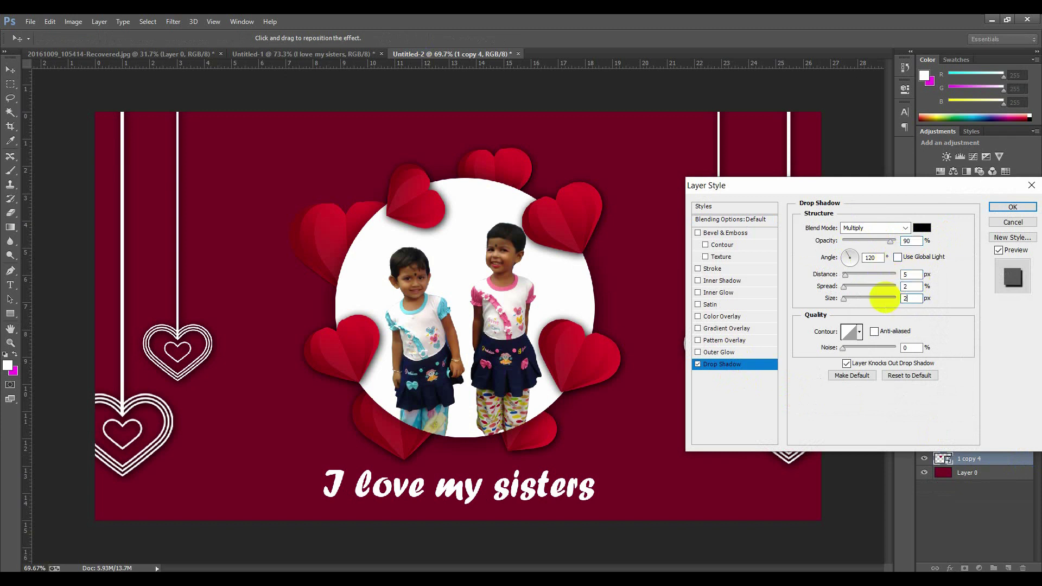
click(1012, 207)
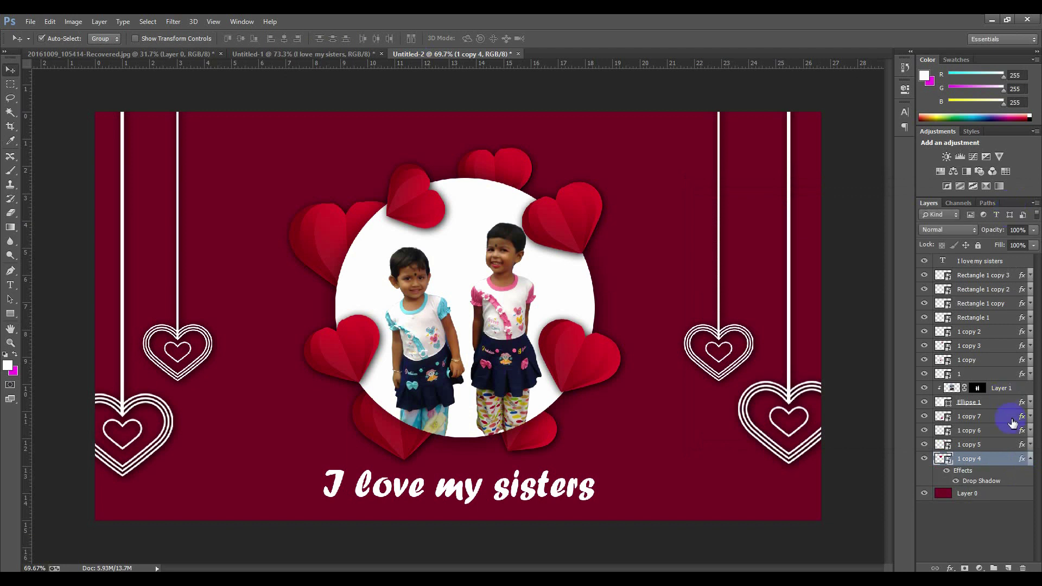
click(1031, 460)
Move the "I love my sisters" title slightly up, closer to the photo circle.
click(470, 489)
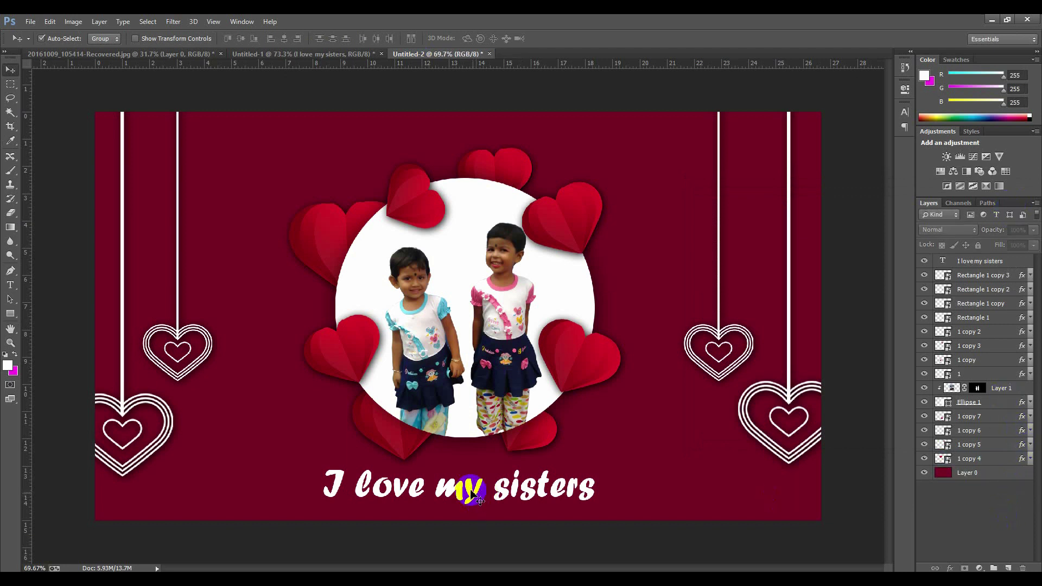
drag(468, 488, 468, 483)
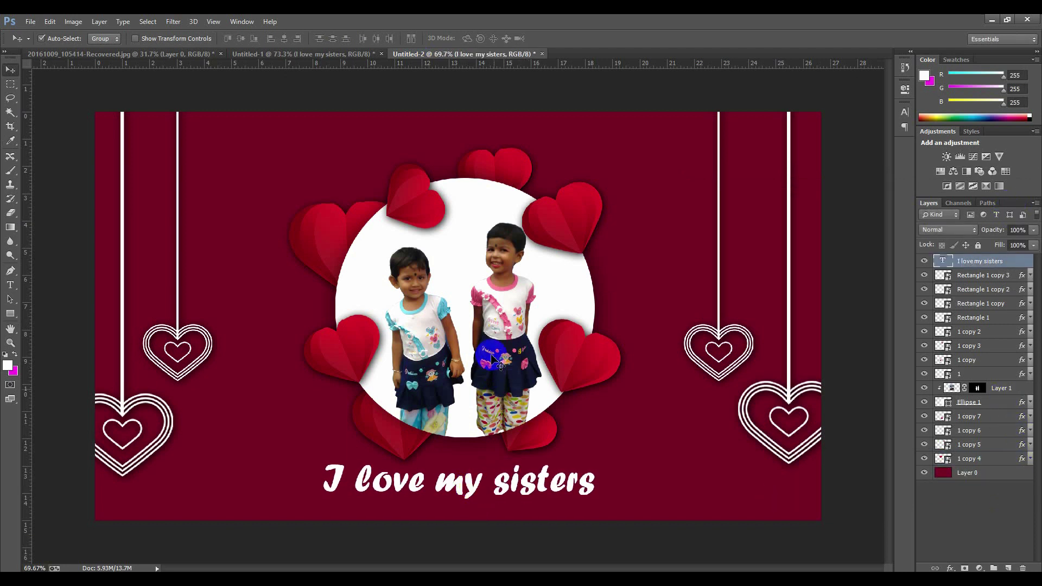
scroll(492, 356, down, 1)
scroll(314, 342, up, 1)
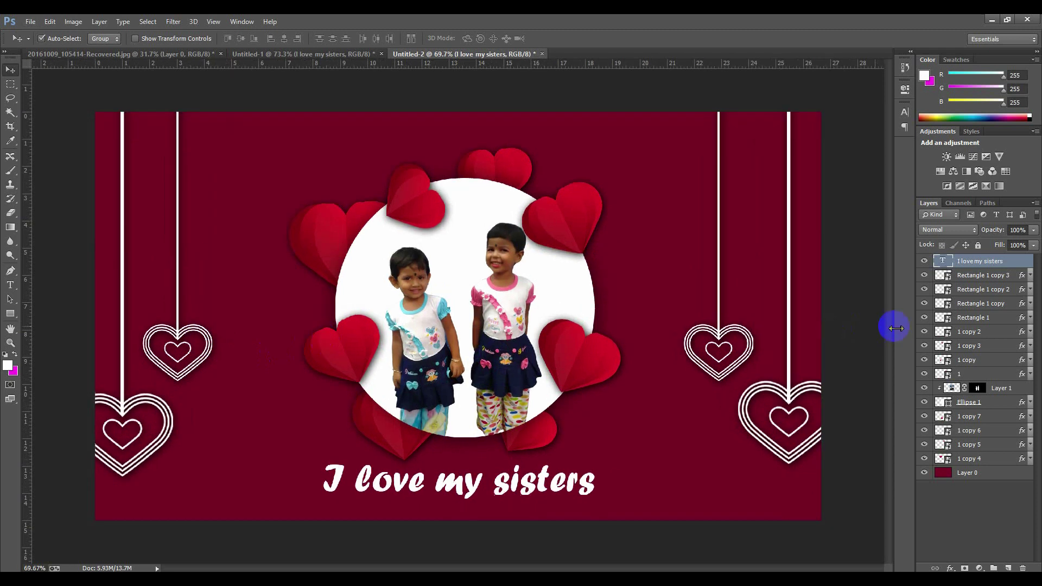
Add a white (ffffff) 3 px outside stroke at 100% opacity to the sisters' photo on Layer 1.
click(1011, 392)
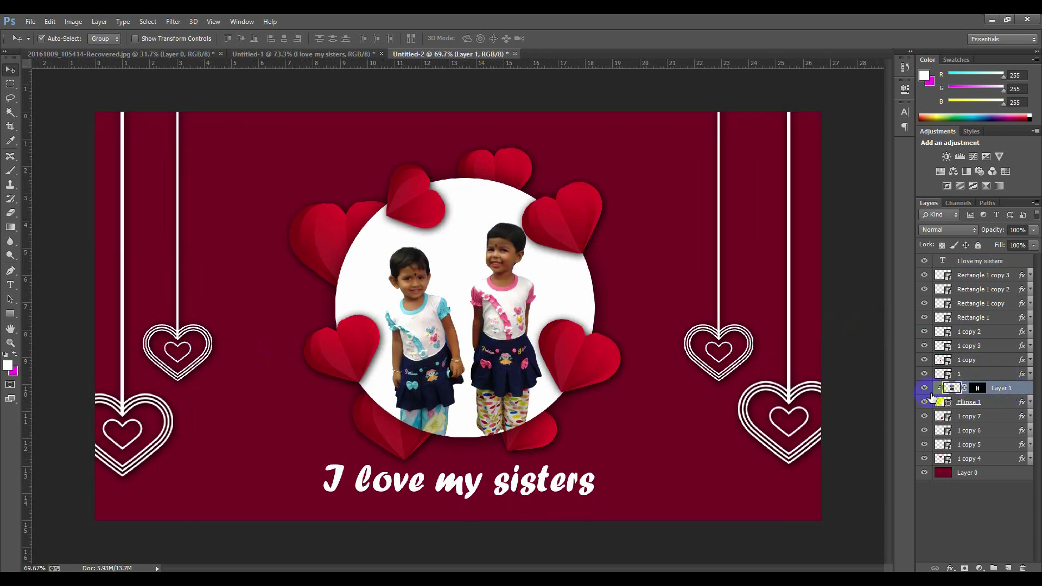
click(924, 388)
double_click(1023, 390)
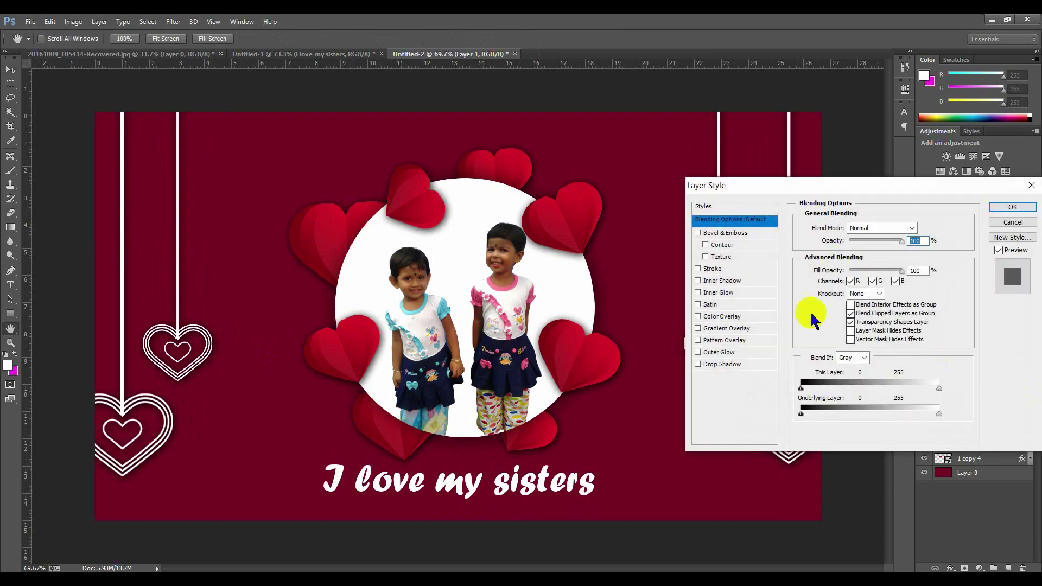
click(713, 269)
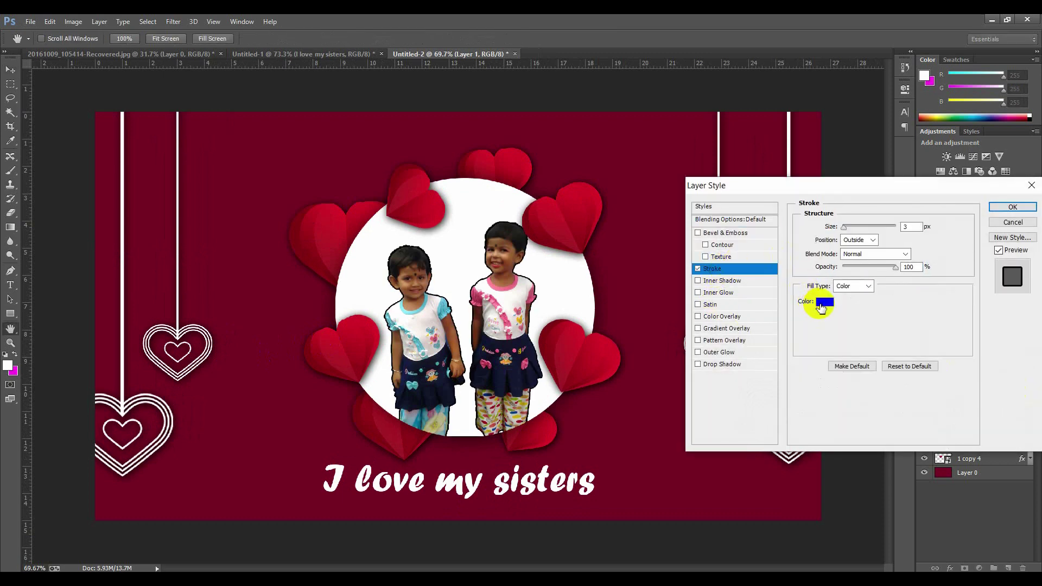
click(820, 301)
click(592, 268)
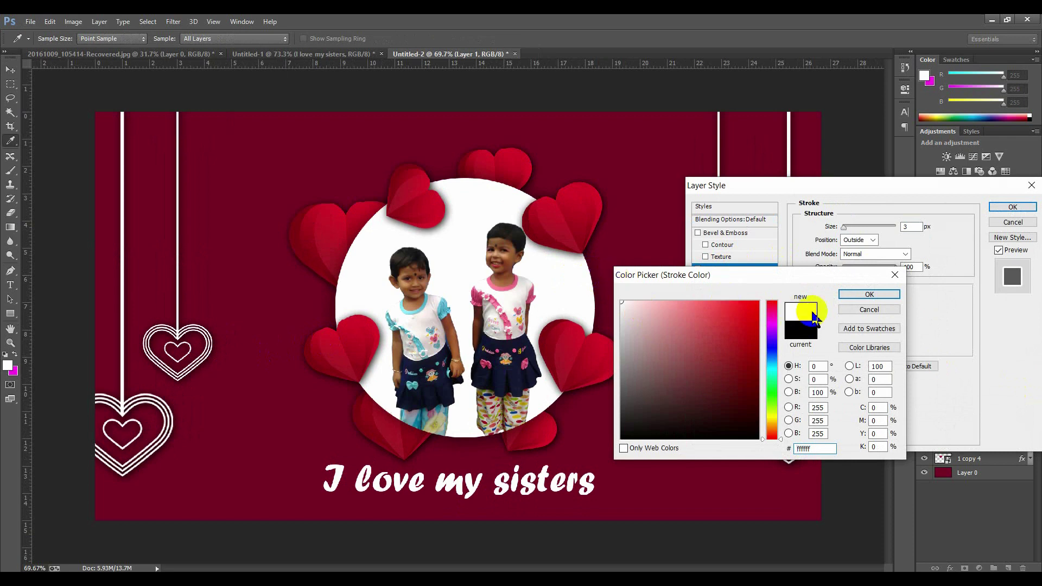
click(868, 294)
click(1013, 207)
key(v)
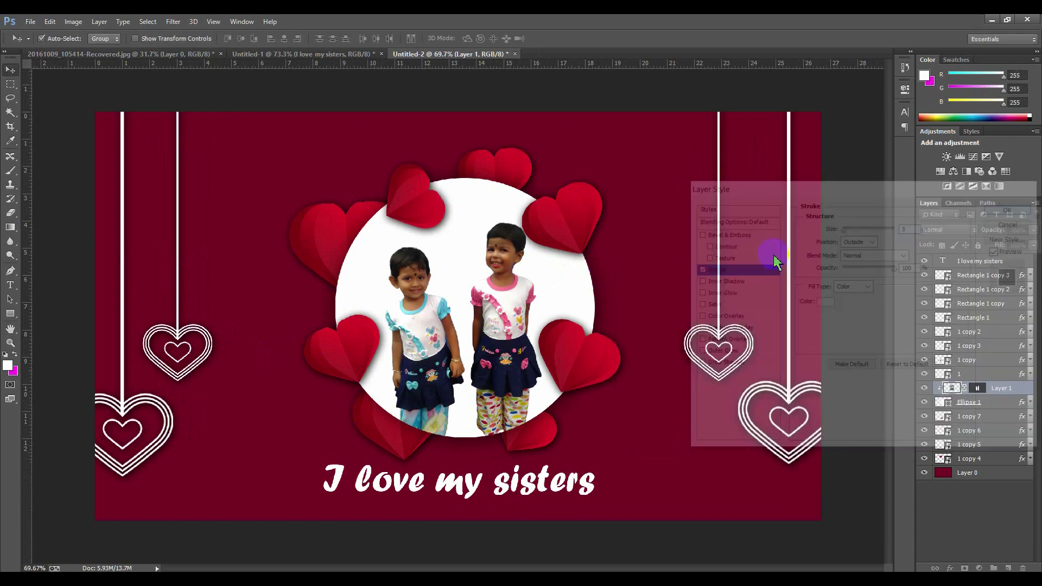
Collapse the effects of Layer 1 and select the maroon background layer, Layer 0.
scroll(531, 273, down, 2)
scroll(529, 269, down, 1)
scroll(359, 274, up, 3)
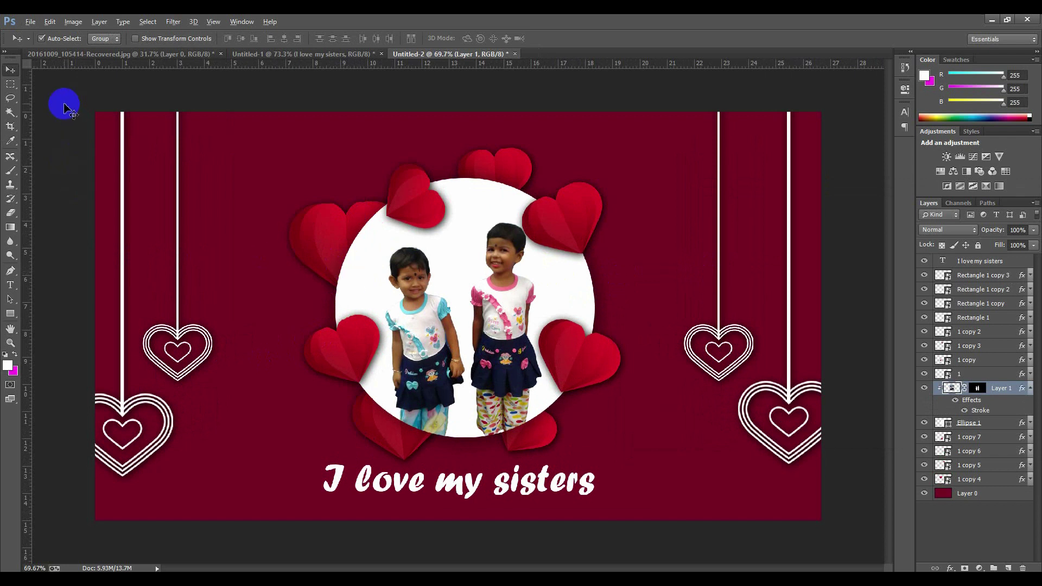
scroll(65, 106, up, 1)
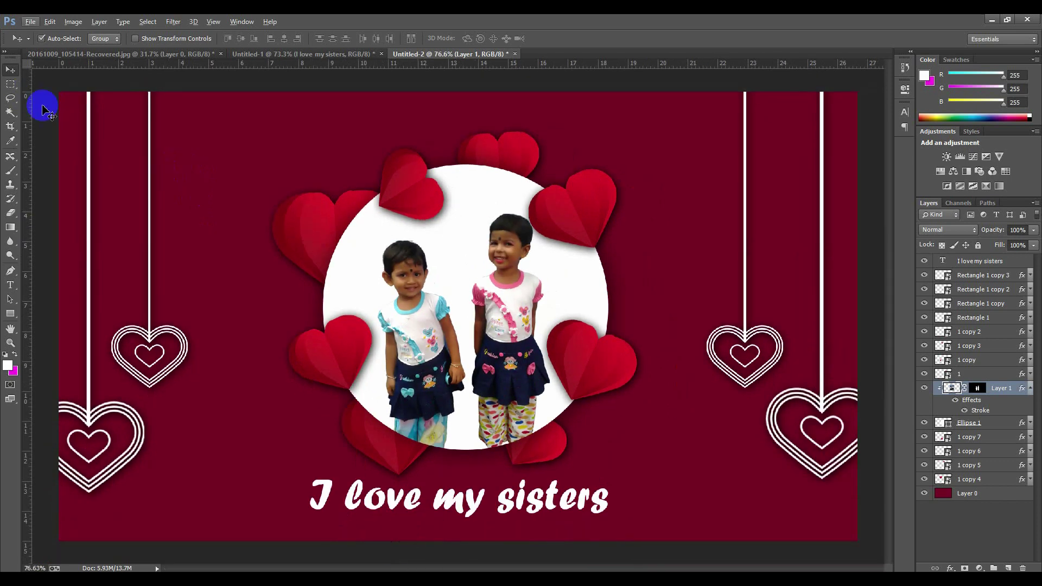
click(1029, 389)
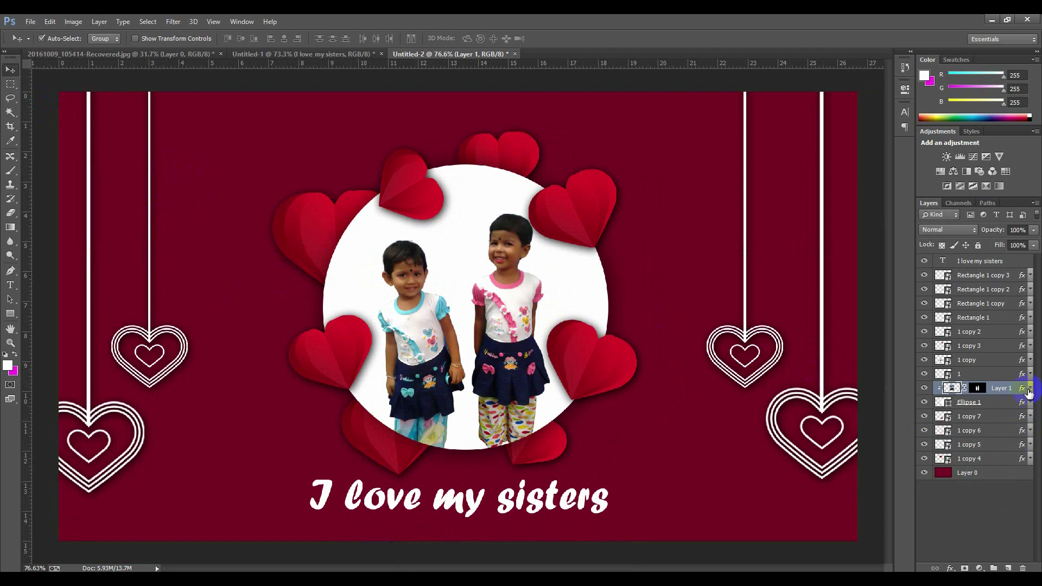
click(1004, 477)
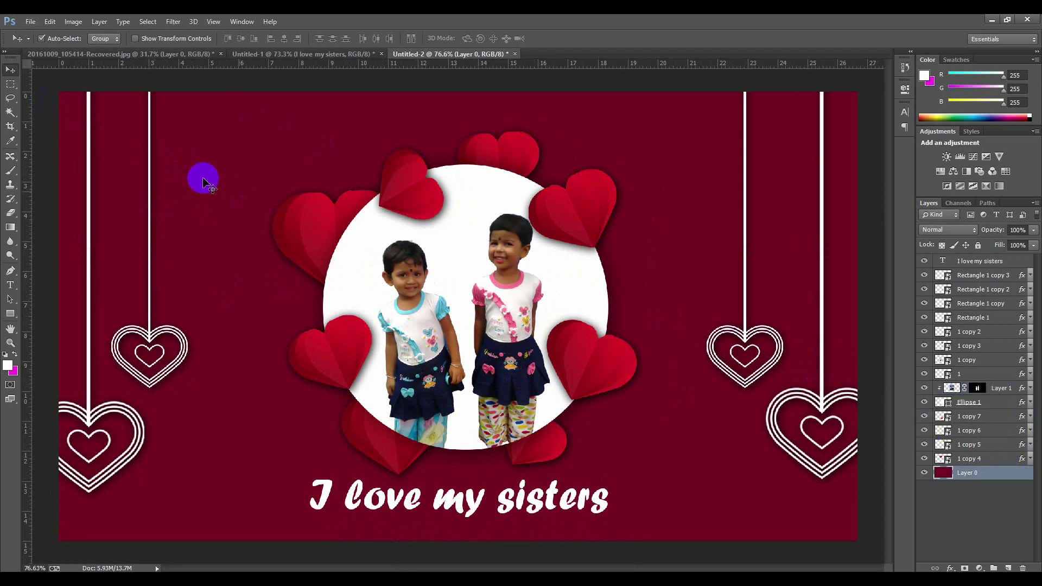